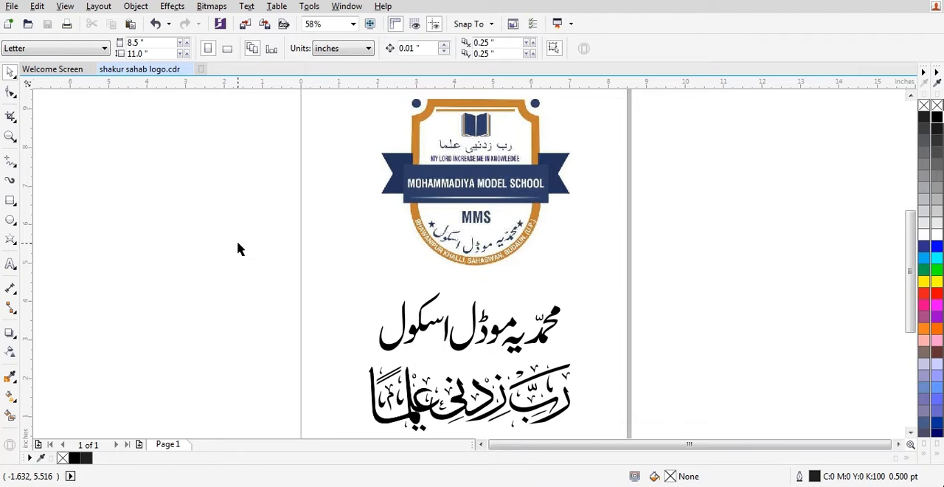
pyautogui.click(486, 233)
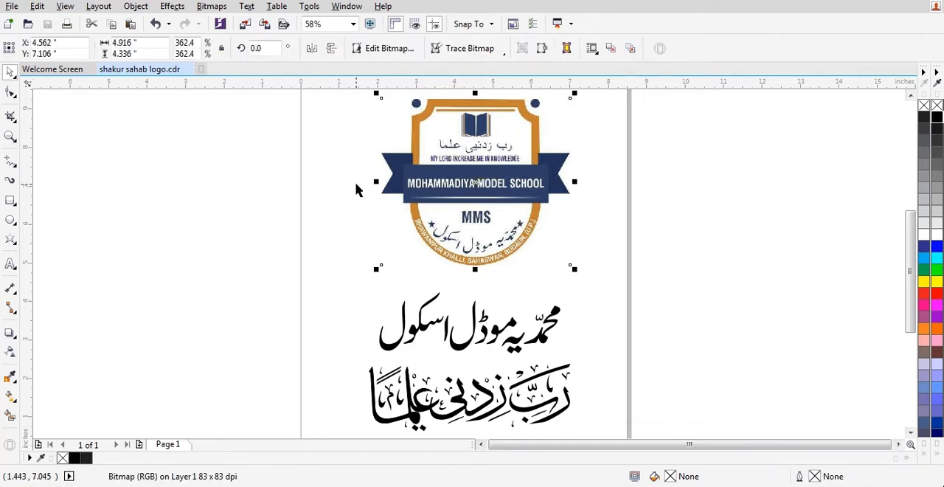
pyautogui.moveTo(486, 150); pyautogui.dragTo(315, 169)
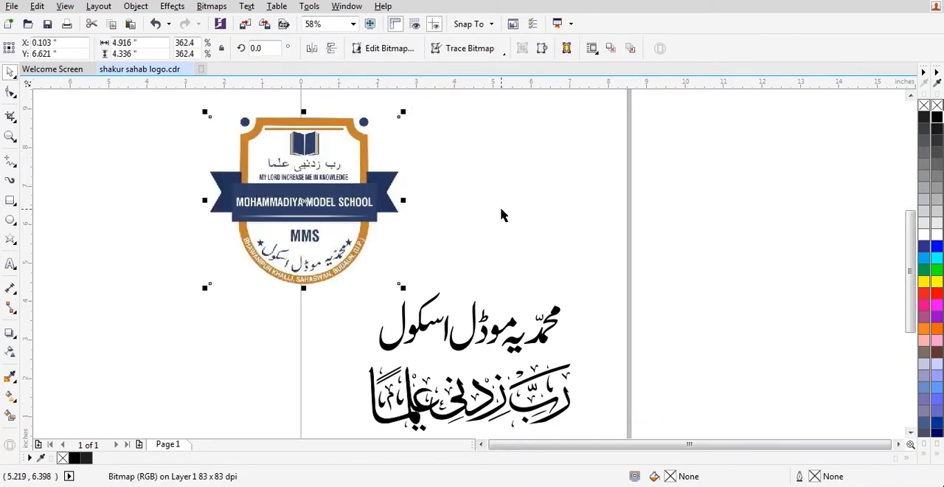
pyautogui.hotkey('ctrl', 'z')
pyautogui.moveTo(494, 198); pyautogui.dragTo(580, 229)
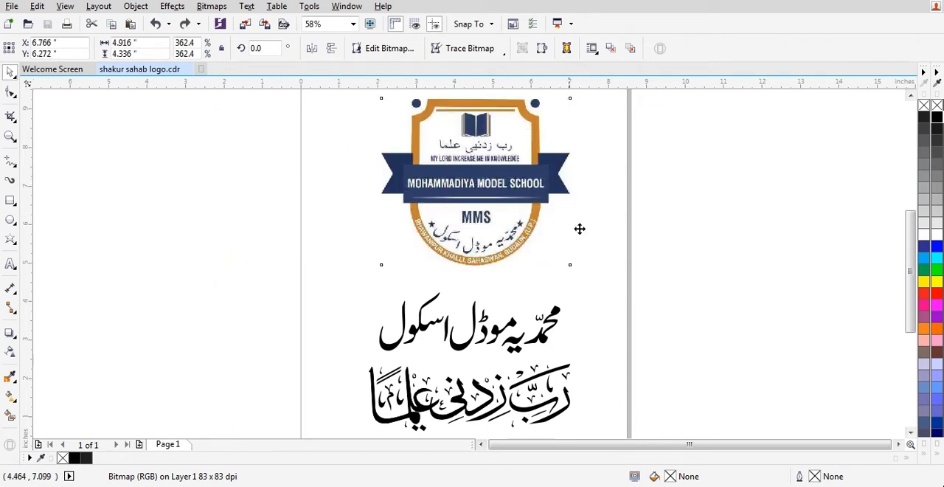
pyautogui.hotkey('ctrl', 'z')
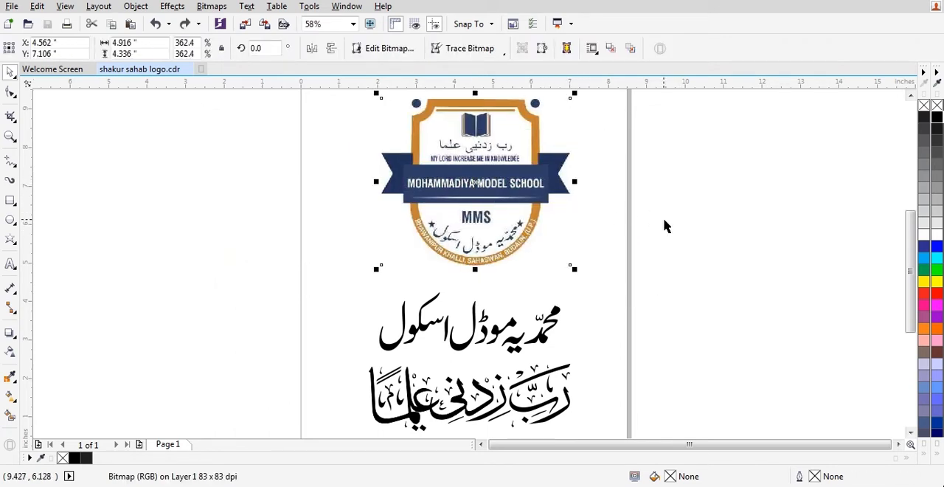
pyautogui.click(588, 238)
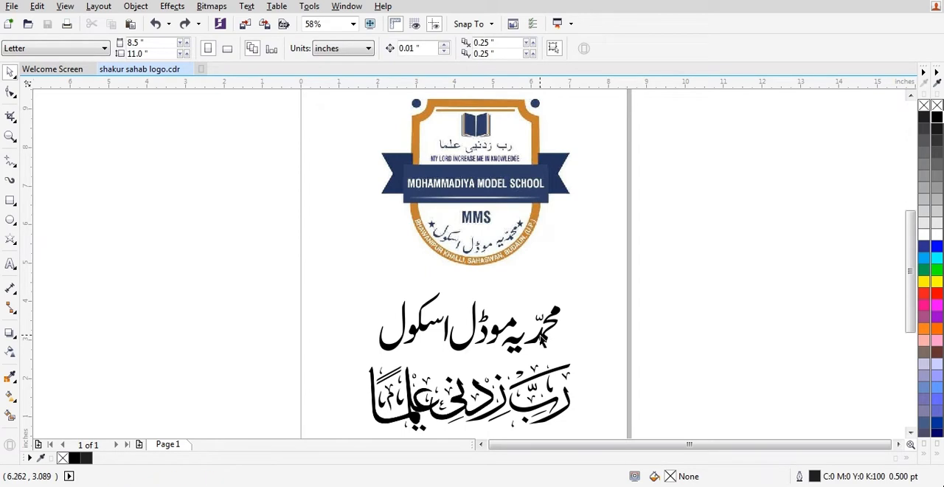
# Swap the order of the two calligraphy groups below the logo, scaling the 45-object group to about 68%.
pyautogui.click(544, 341)
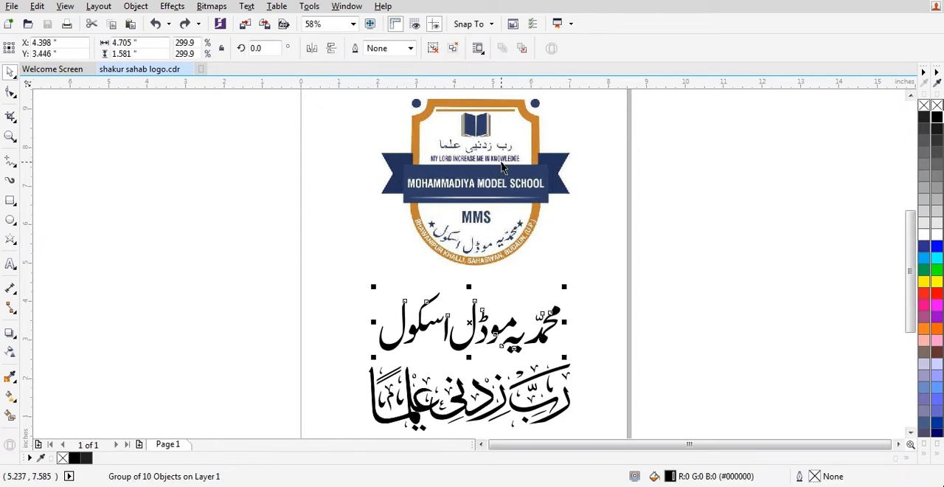
pyautogui.moveTo(548, 330); pyautogui.dragTo(260, 316)
pyautogui.moveTo(552, 405); pyautogui.dragTo(541, 305)
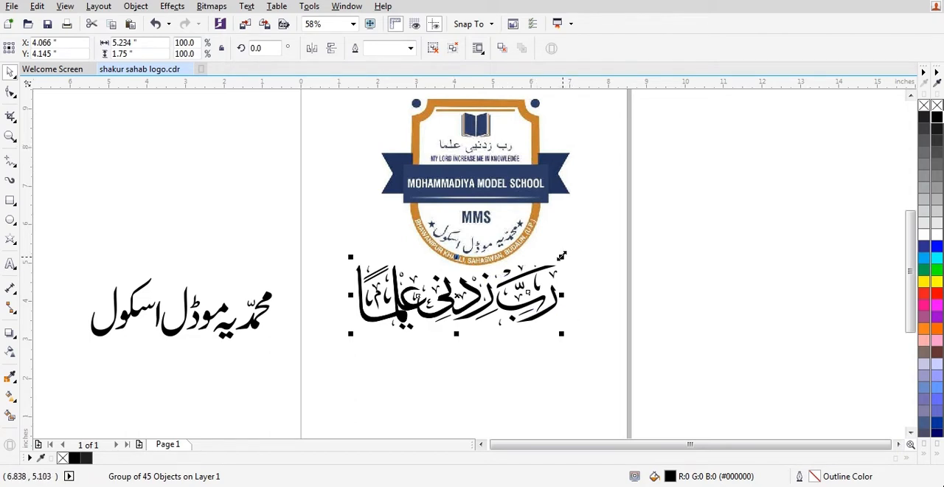
pyautogui.moveTo(554, 257); pyautogui.dragTo(526, 303)
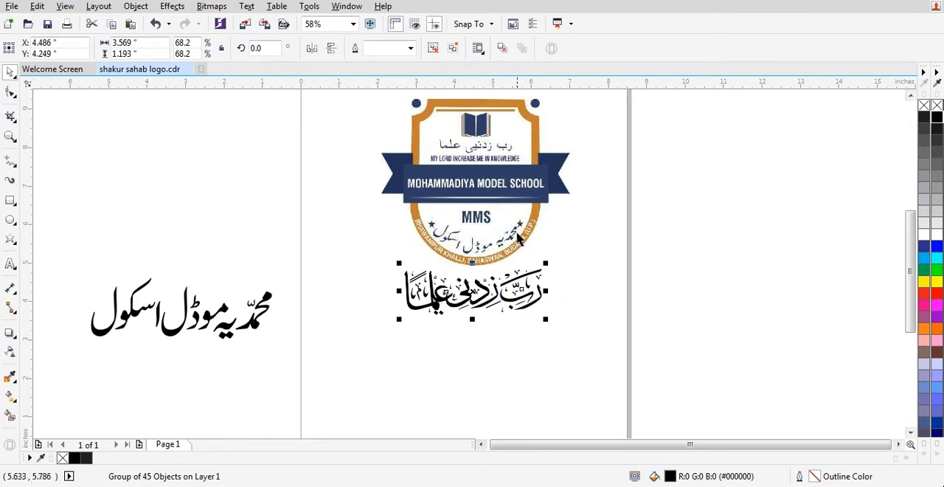
pyautogui.moveTo(259, 324); pyautogui.dragTo(550, 371)
pyautogui.click(778, 302)
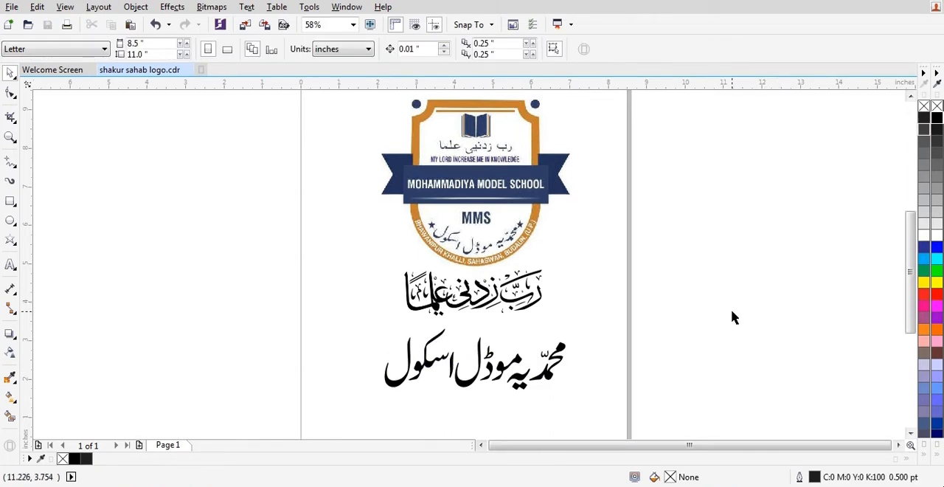
# Draw a rectangle about 2.94 by 3.51 inches over the shield's inner area, from the upper shoulder to the lower inner edge.
pyautogui.scroll(-1, 488, 186)
pyautogui.press('z')
pyautogui.moveTo(428, 140); pyautogui.dragTo(535, 227)
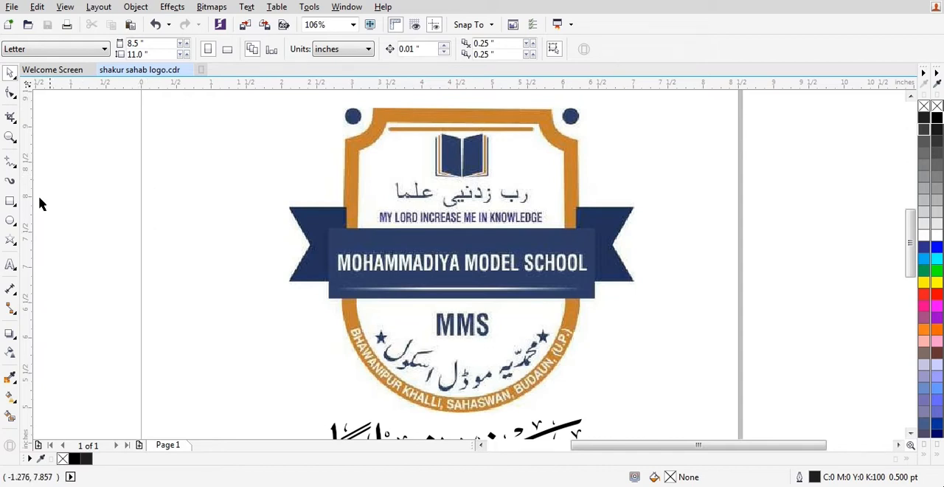
pyautogui.click(11, 162)
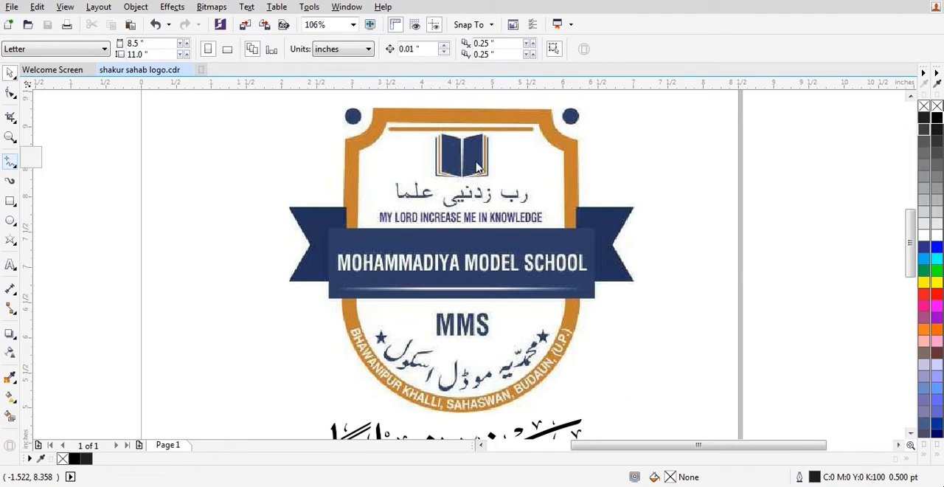
pyautogui.click(13, 204)
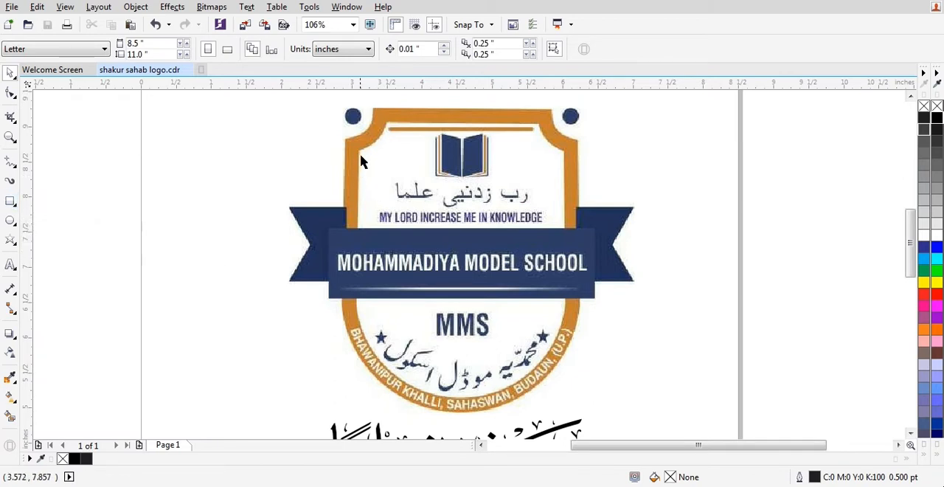
pyautogui.click(10, 200)
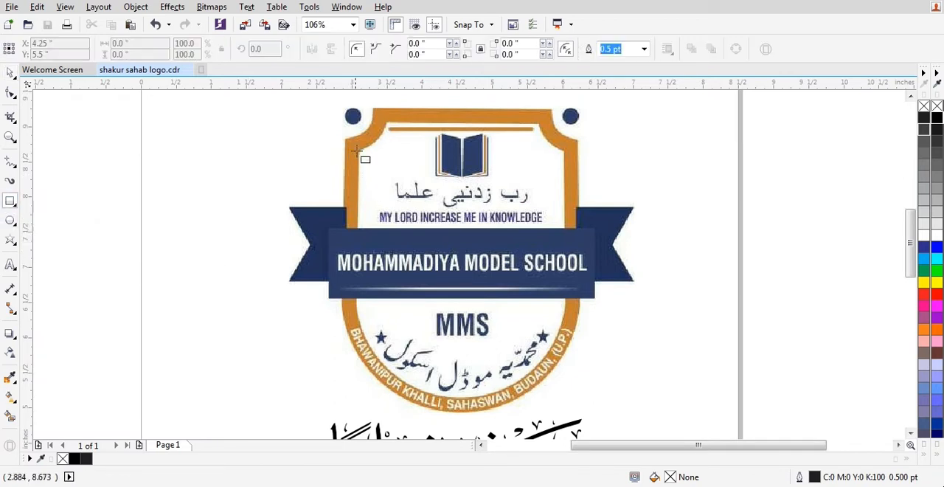
pyautogui.moveTo(357, 150); pyautogui.dragTo(564, 402)
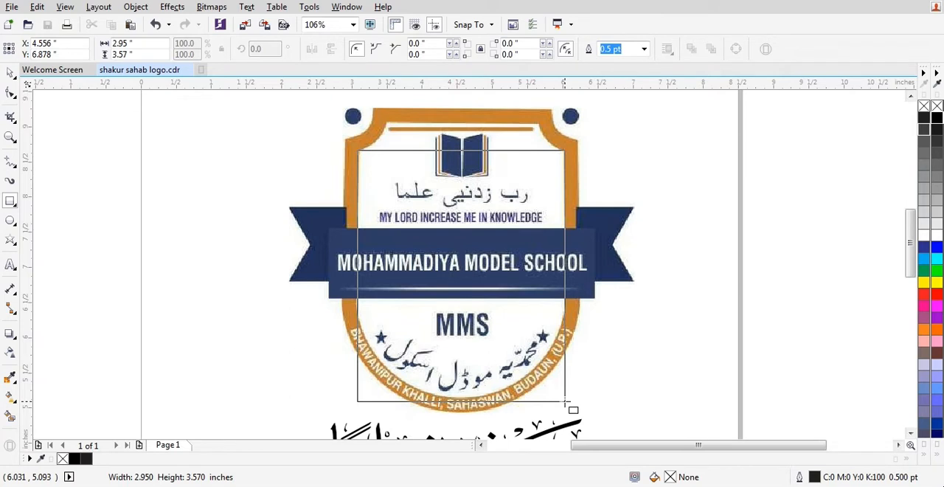
pyautogui.moveTo(565, 402); pyautogui.dragTo(564, 397)
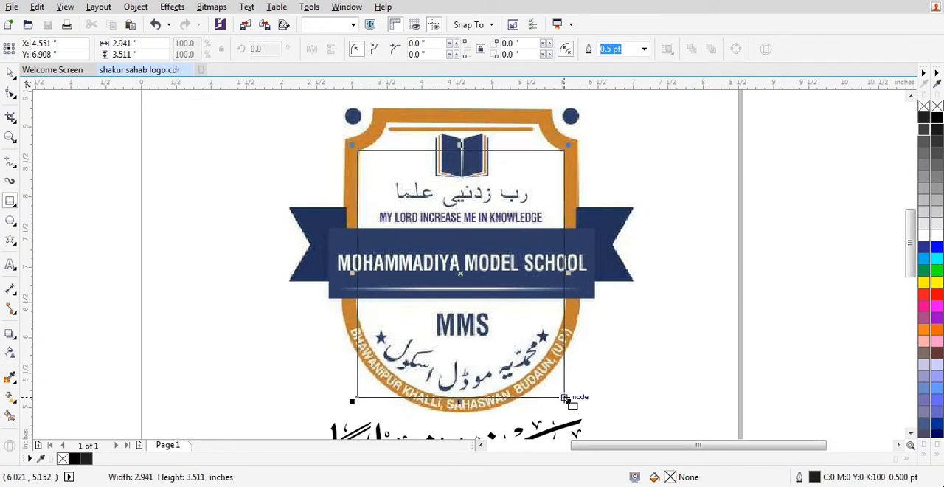
pyautogui.press('space')
# Round all the rectangle's corners to a radius of about 1.387 inches and convert it to curves.
pyautogui.click(10, 92)
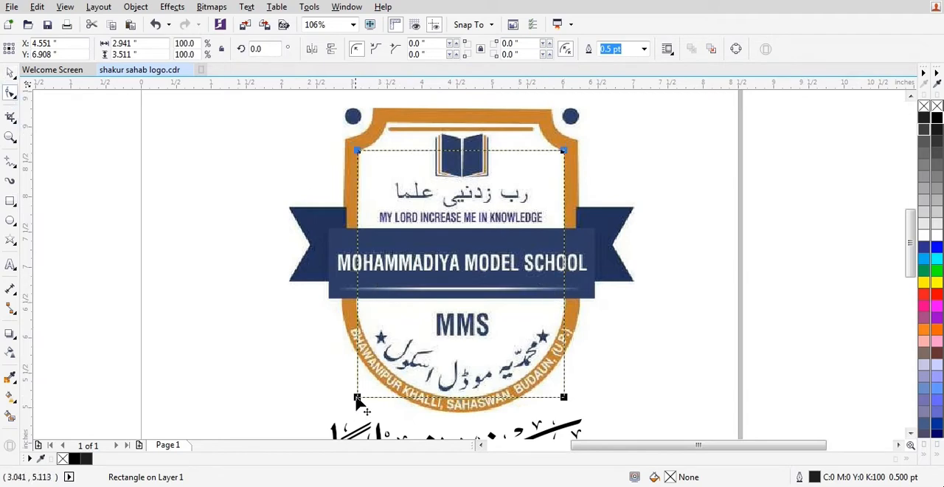
pyautogui.moveTo(357, 398); pyautogui.dragTo(323, 300)
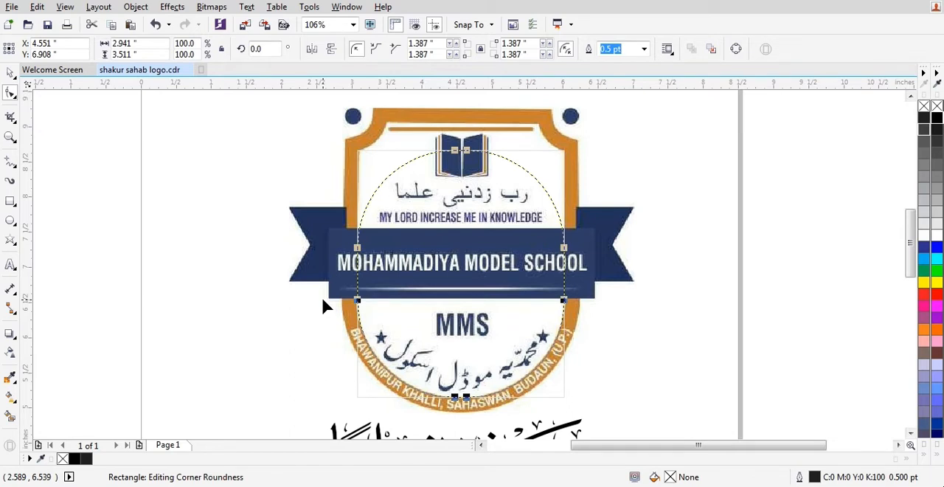
pyautogui.moveTo(323, 300); pyautogui.dragTo(323, 300)
pyautogui.hotkey('ctrl', 'q')
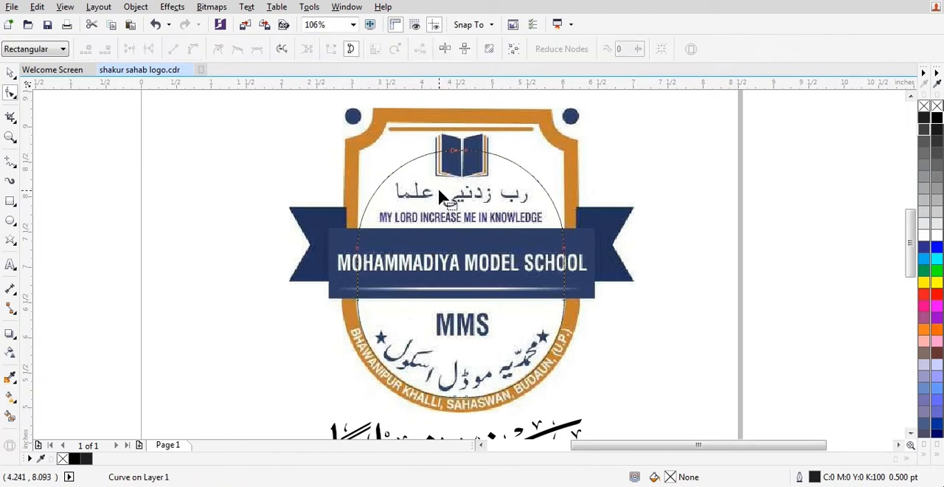
# Move the curve's upper nodes straight up about 1.36 inches so its straight sides reach the shield's inner shoulders.
pyautogui.moveTo(266, 140); pyautogui.dragTo(570, 158)
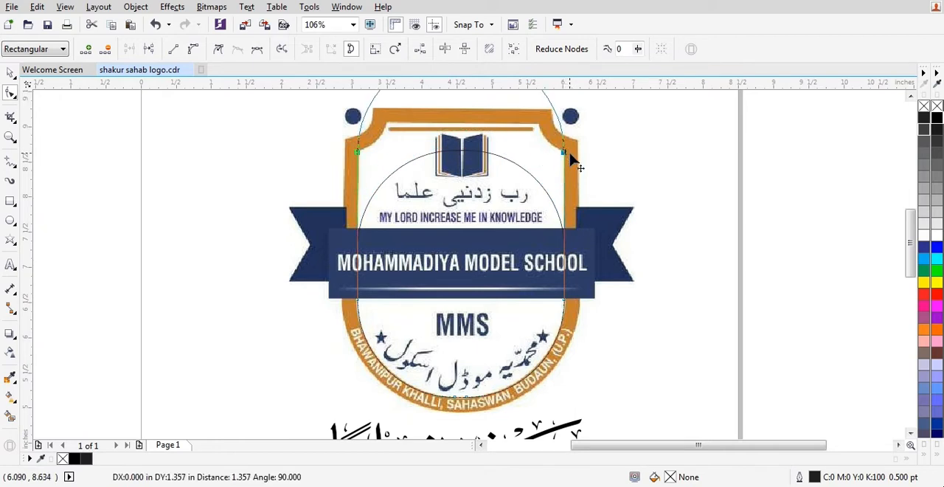
pyautogui.moveTo(574, 161); pyautogui.dragTo(573, 158)
pyautogui.press('space')
pyautogui.scroll(4, 568, 158)
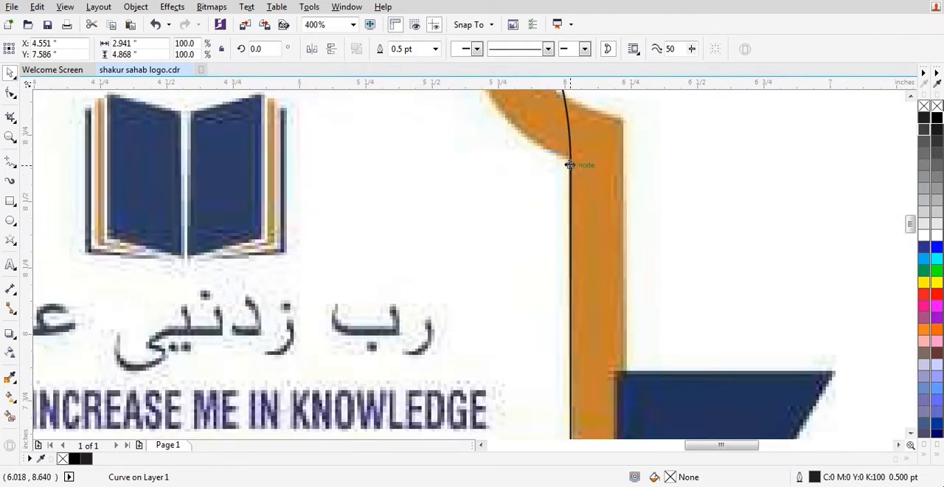
pyautogui.scroll(-4, 624, 185)
pyautogui.scroll(1, 611, 152)
# Draw a rectangle about 5.04 by 1.14 inches across the curve's top and align its lower edge with the shield's inner shoulder corners.
pyautogui.click(97, 185)
pyautogui.click(10, 201)
pyautogui.moveTo(332, 126); pyautogui.dragTo(667, 202)
pyautogui.scroll(4, 614, 225)
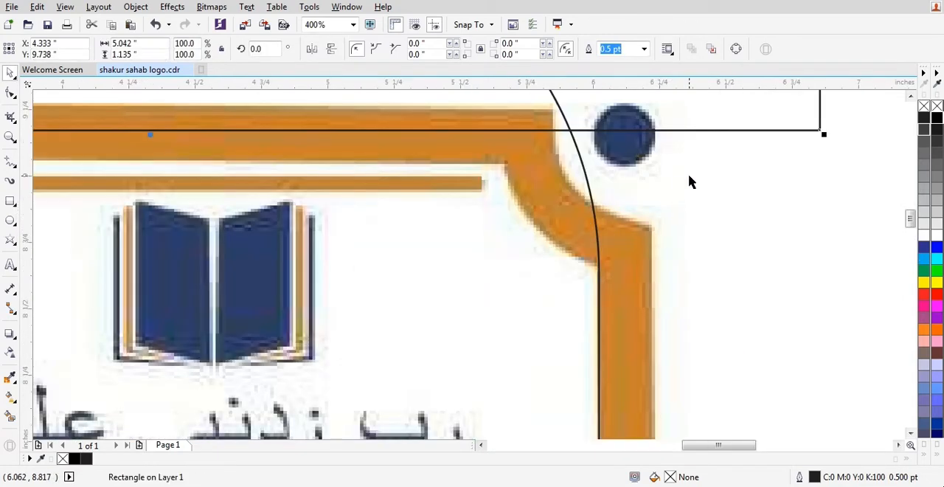
pyautogui.moveTo(716, 131); pyautogui.dragTo(720, 263)
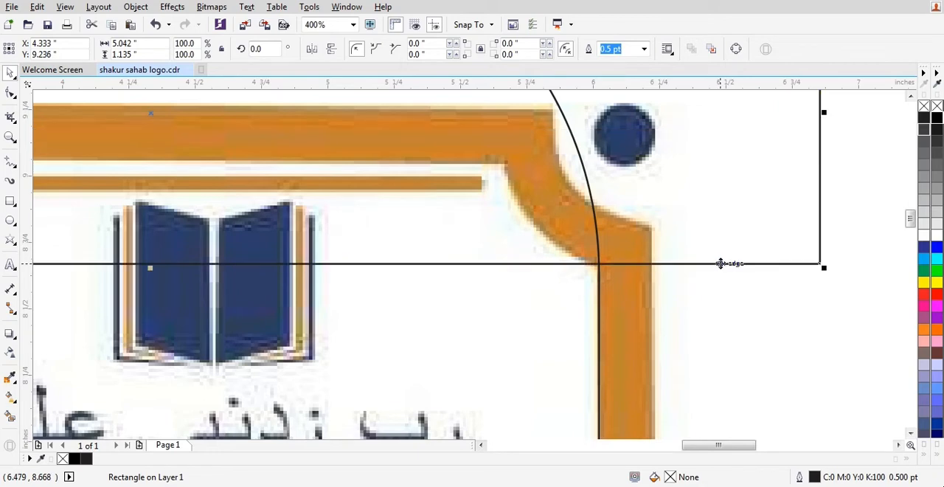
# Stretch the rectangle upward to a height of about 1.57 inches so it covers the curve's whole top arc.
pyautogui.scroll(-4, 617, 368)
pyautogui.keyDown('shift'); pyautogui.click(657, 194); pyautogui.keyUp('shift')
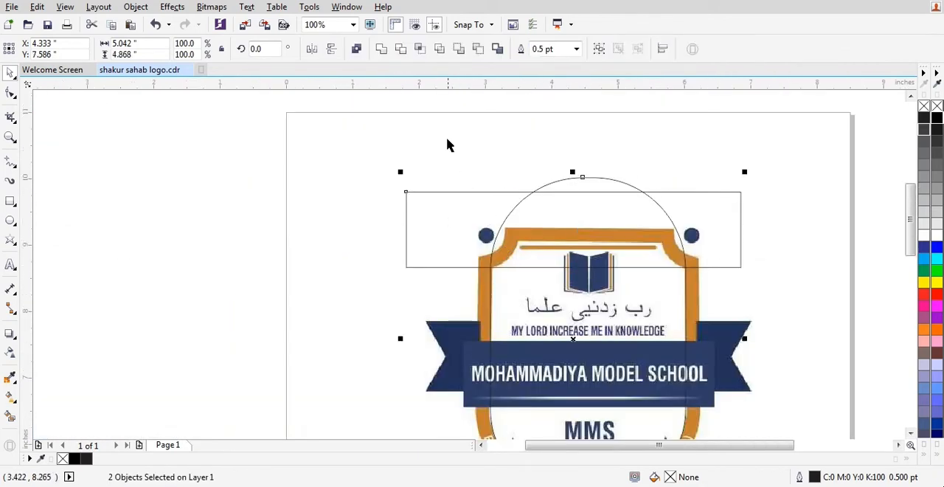
pyautogui.click(515, 296)
pyautogui.scroll(2, 470, 272)
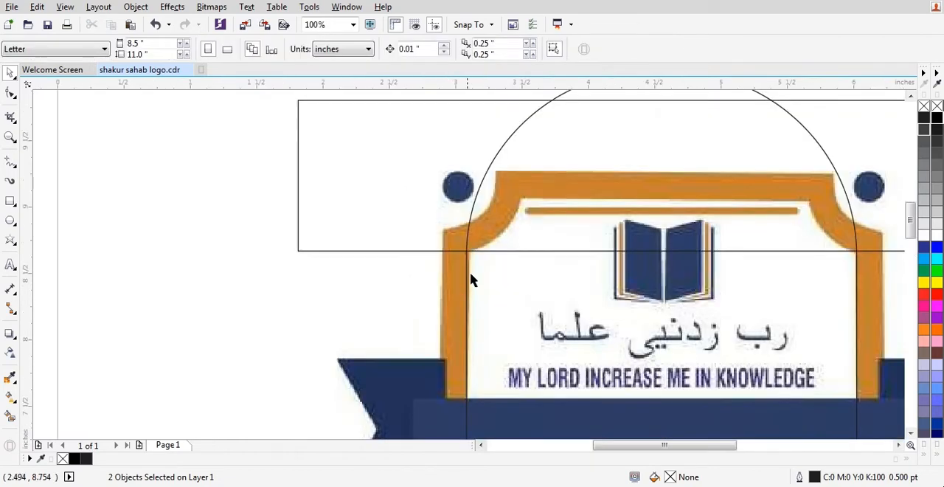
pyautogui.scroll(-2, 457, 268)
pyautogui.click(431, 214)
pyautogui.scroll(3, 432, 214)
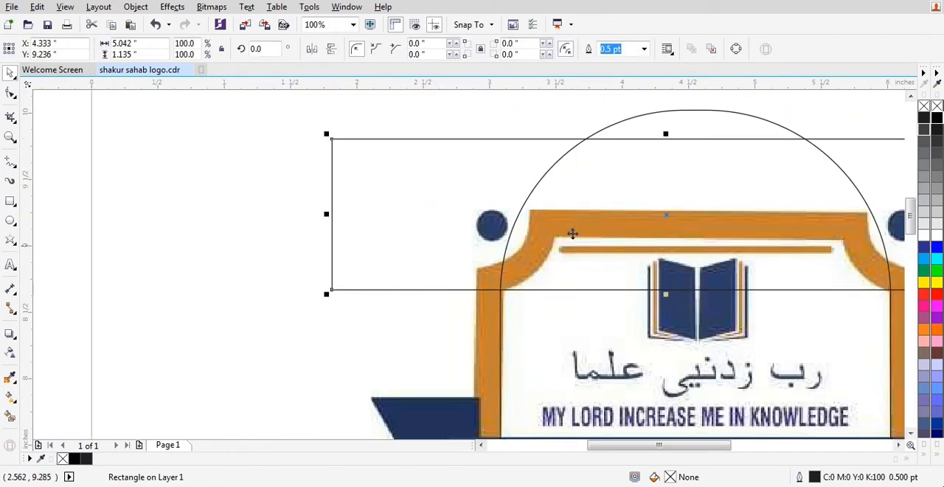
pyautogui.scroll(-3, 568, 232)
pyautogui.moveTo(623, 172); pyautogui.dragTo(622, 137)
pyautogui.click(417, 148)
pyautogui.click(498, 175)
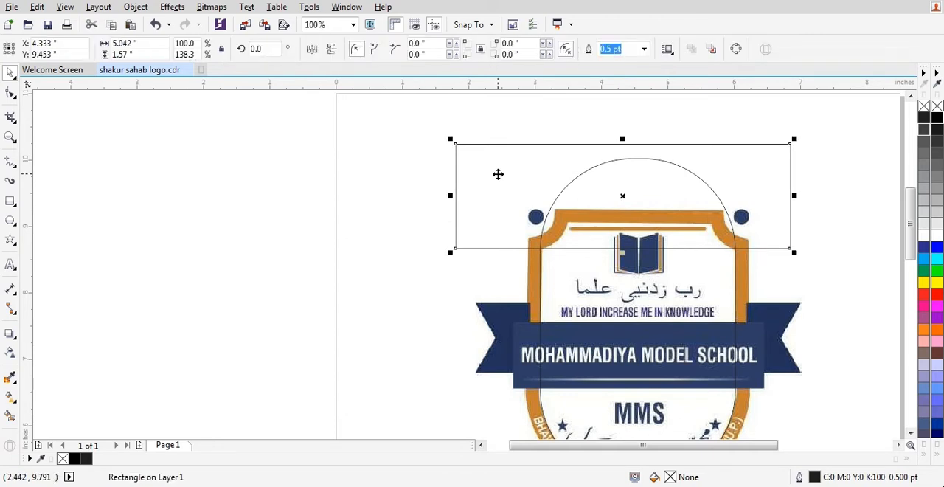
# Examine where the rectangle's lower edge crosses the curve's straight sides at both shield shoulders.
pyautogui.click(549, 284)
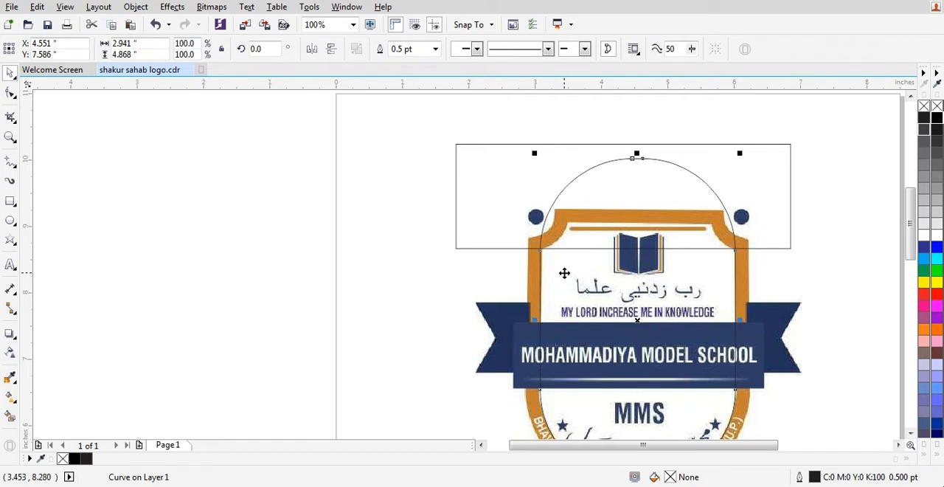
pyautogui.click(454, 186)
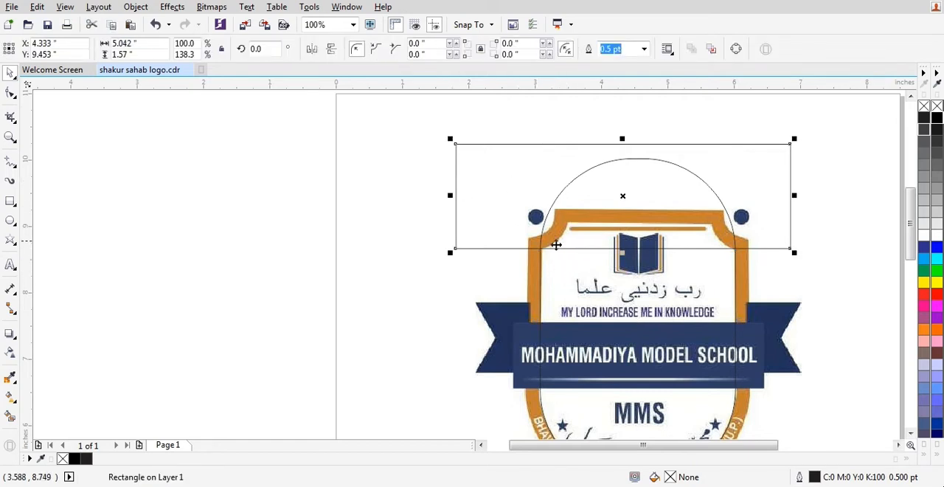
pyautogui.scroll(1, 546, 255)
pyautogui.scroll(-1, 502, 253)
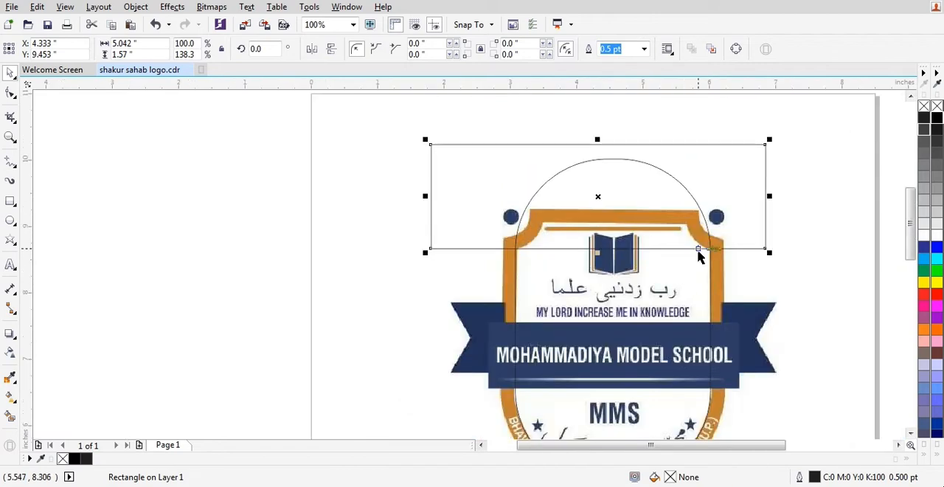
pyautogui.scroll(1, 706, 249)
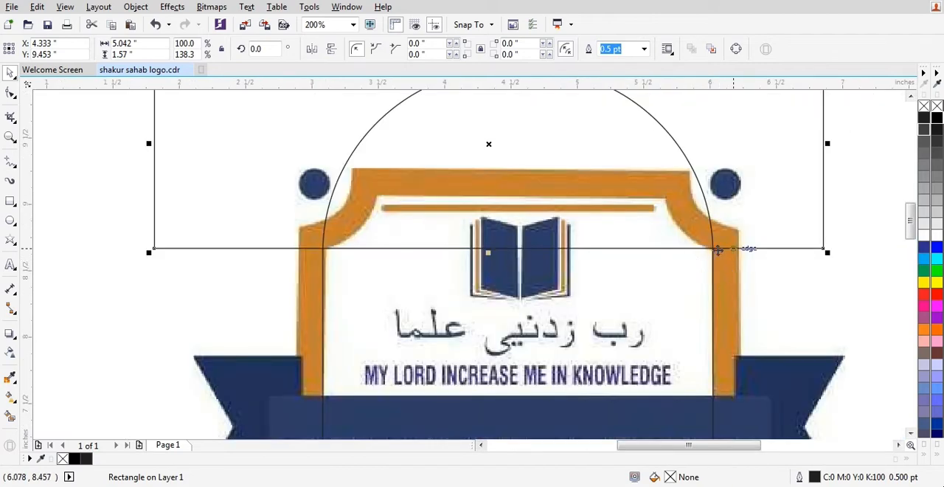
pyautogui.scroll(-1, 489, 248)
pyautogui.scroll(1, 521, 295)
pyautogui.scroll(-1, 522, 289)
# Trim the curve's top arc with the rectangle and delete the rectangle.
pyautogui.click(433, 244)
pyautogui.click(419, 239)
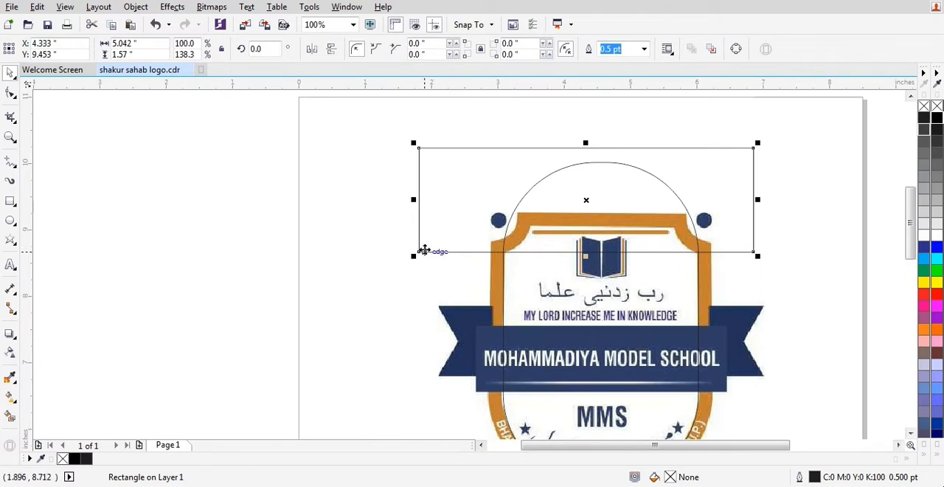
pyautogui.keyDown('shift'); pyautogui.click(509, 288); pyautogui.keyUp('shift')
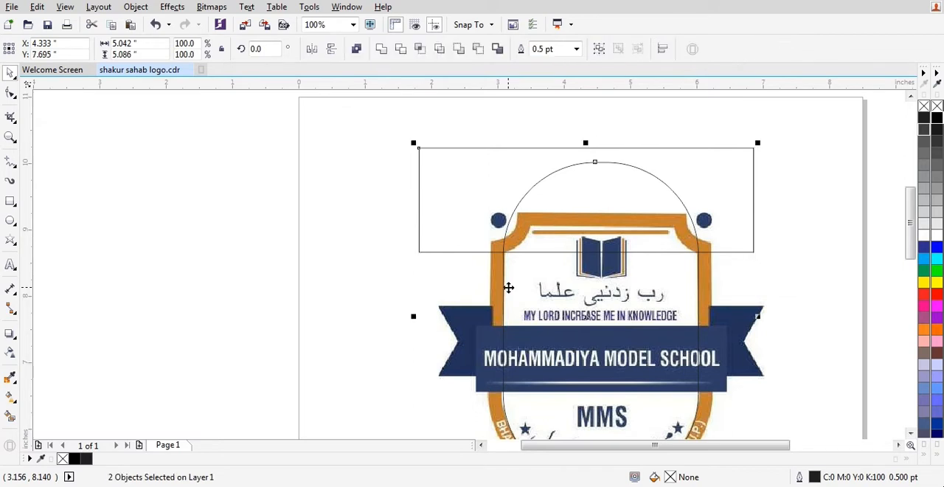
pyautogui.click(403, 49)
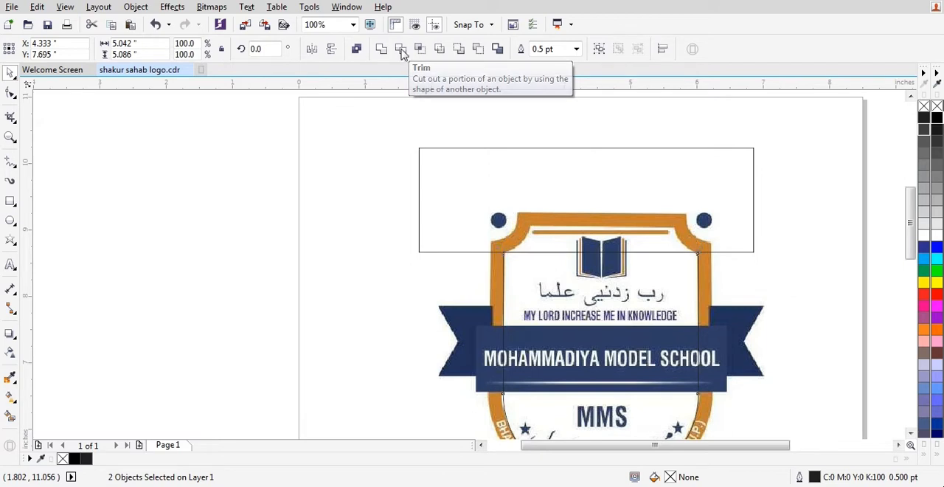
pyautogui.click(382, 187)
pyautogui.click(580, 208)
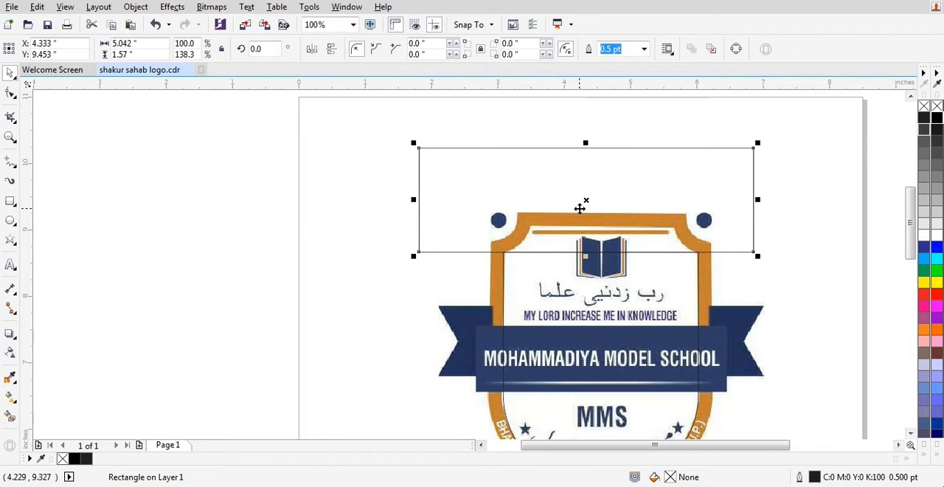
pyautogui.press('Delete')
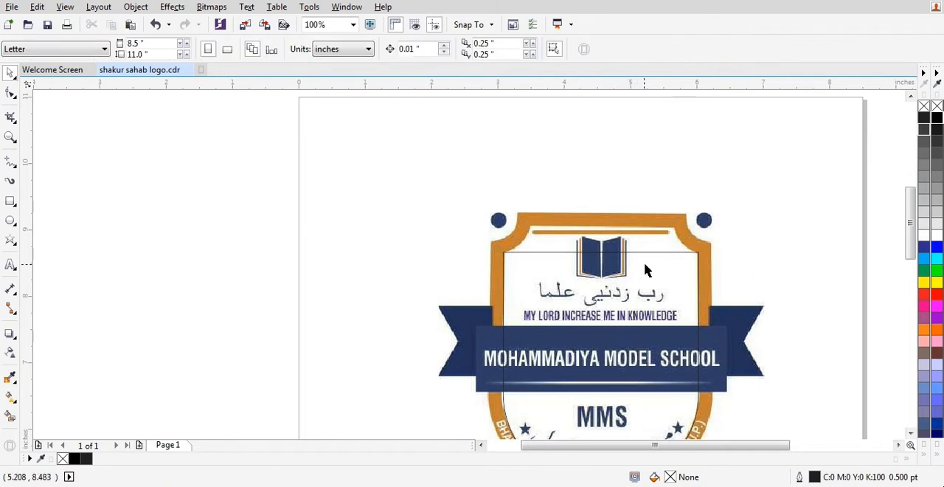
# Draw a two-segment line about 1.47 by 0.41 inches from the inner left shoulder up to the notch corner and across to the shield's middle.
pyautogui.scroll(1, 653, 239)
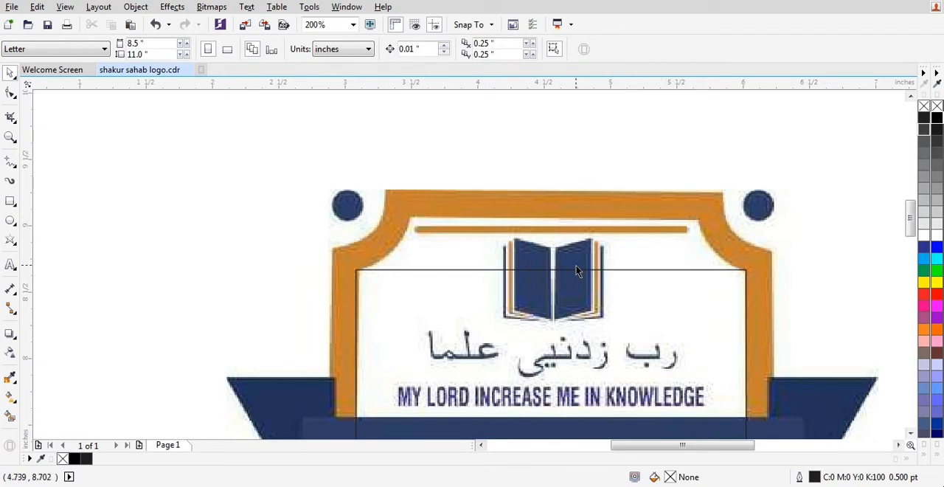
pyautogui.press('F5')
pyautogui.click(361, 272)
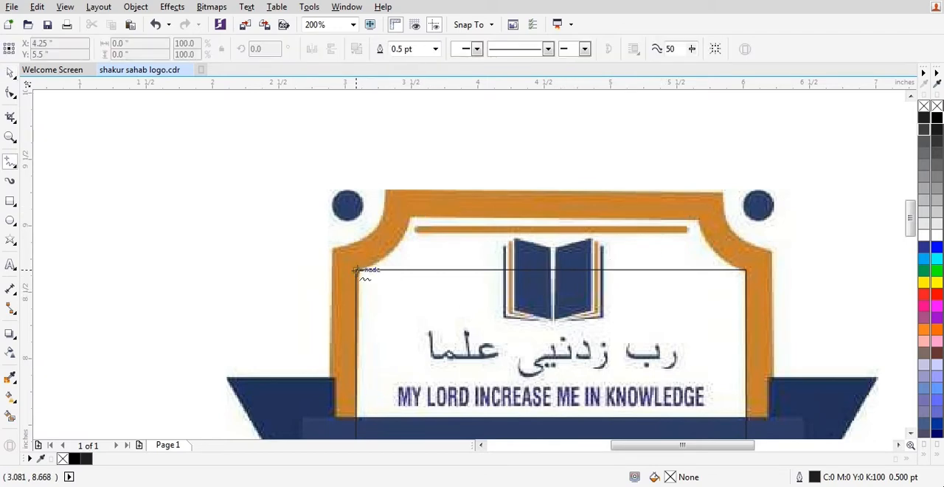
pyautogui.click(411, 214)
pyautogui.click(554, 220)
# Draw a vertical line through the book and centre it horizontally on the inner shield curve.
pyautogui.keyDown('ctrl'); pyautogui.click(561, 318); pyautogui.keyUp('ctrl')
pyautogui.press('space')
pyautogui.keyDown('shift'); pyautogui.click(632, 287); pyautogui.keyUp('shift')
pyautogui.press('c')
pyautogui.press('Escape')
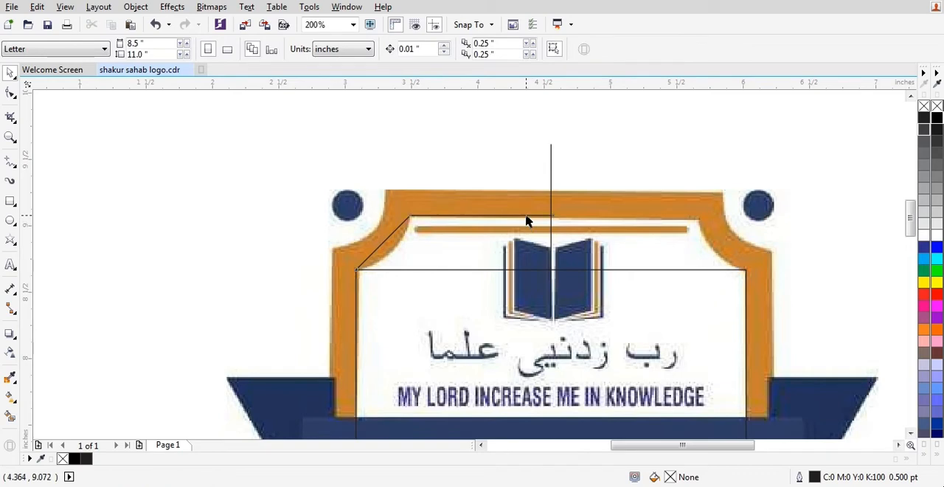
# Snap the right end node of the two-segment line to its intersection with the vertical centre line.
pyautogui.press('F10')
pyautogui.scroll(2, 550, 212)
pyautogui.click(562, 232)
pyautogui.moveTo(563, 232); pyautogui.dragTo(557, 233)
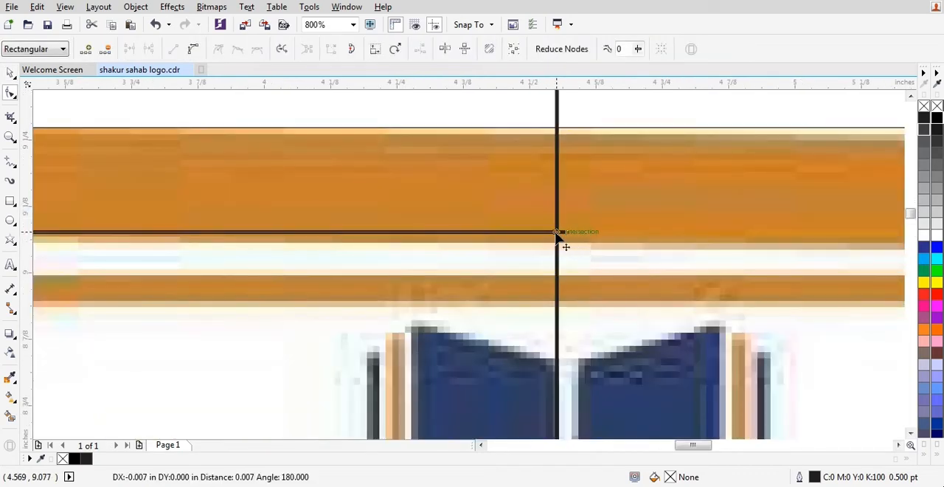
pyautogui.scroll(-3, 557, 234)
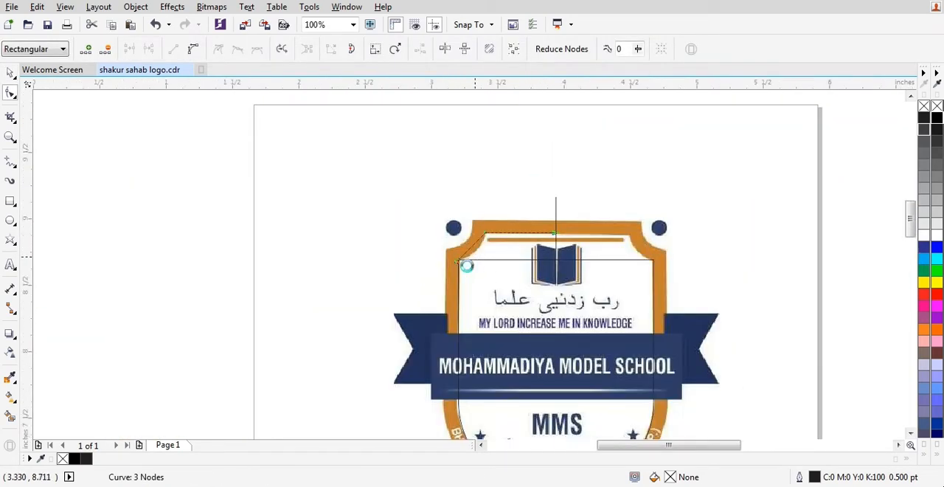
# Convert the line's segments to curves and bend the diagonal one to follow the concave inner edge of the left notch.
pyautogui.scroll(3, 465, 267)
pyautogui.scroll(-3, 529, 163)
pyautogui.scroll(1, 533, 231)
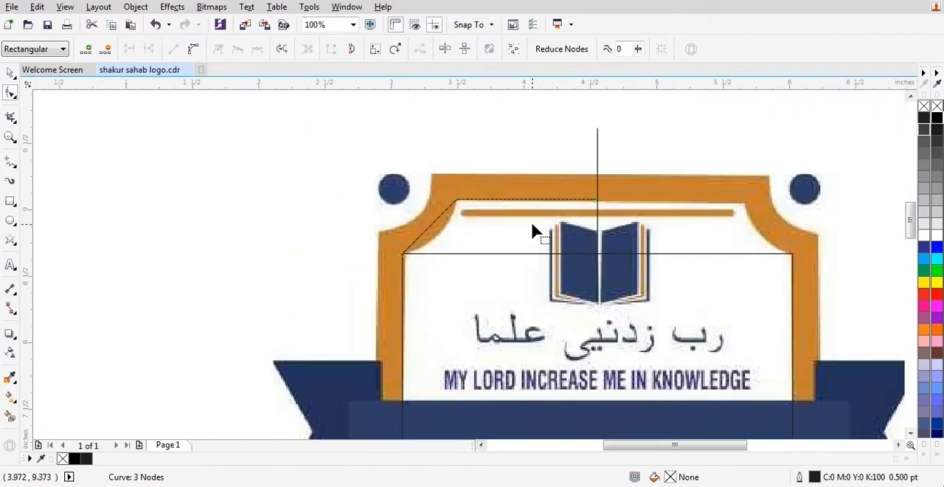
pyautogui.doubleClick(7, 93)
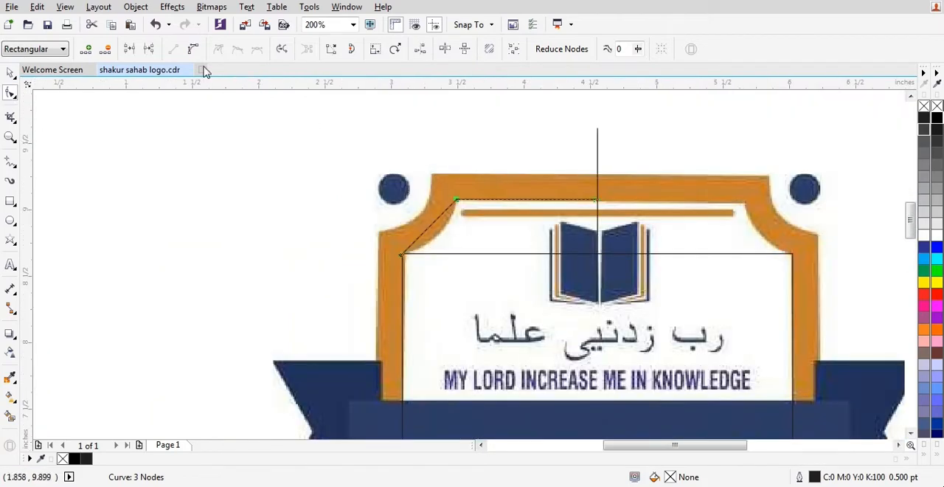
pyautogui.scroll(1, 445, 229)
pyautogui.moveTo(424, 230); pyautogui.dragTo(438, 249)
pyautogui.scroll(-1, 371, 238)
# Mirror a copy of the left half outline horizontally to form the right half of the shield's top.
pyautogui.press('space')
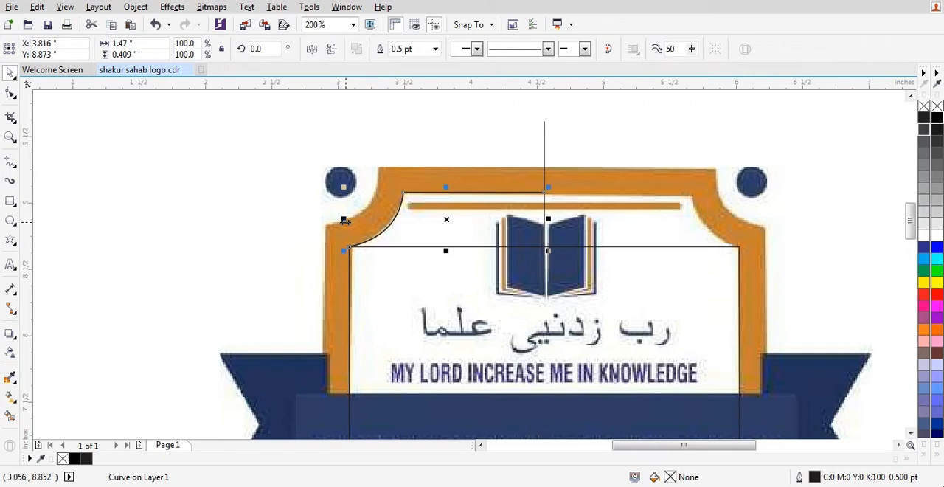
pyautogui.moveTo(344, 220); pyautogui.dragTo(743, 219)
pyautogui.scroll(1, 765, 236)
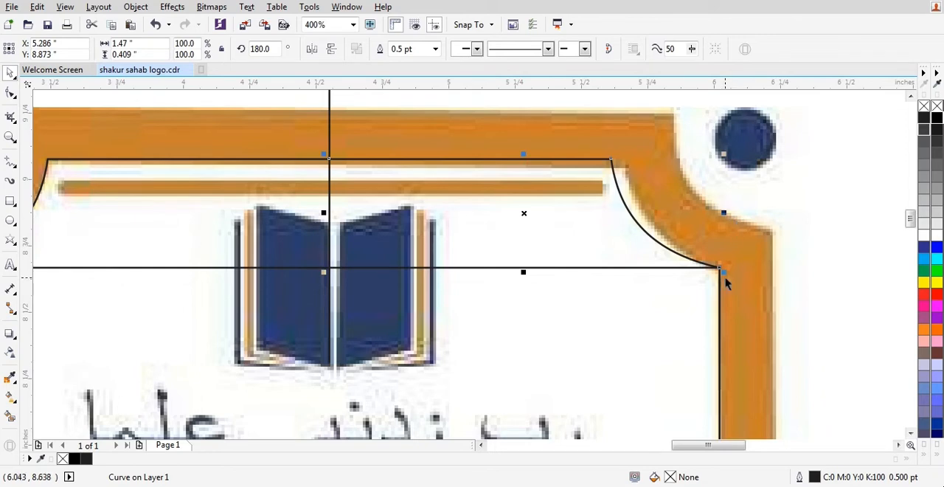
# Move the right half's notch corner node outward to the bitmap's corner and reshape its arc along the orange border.
pyautogui.click(10, 93)
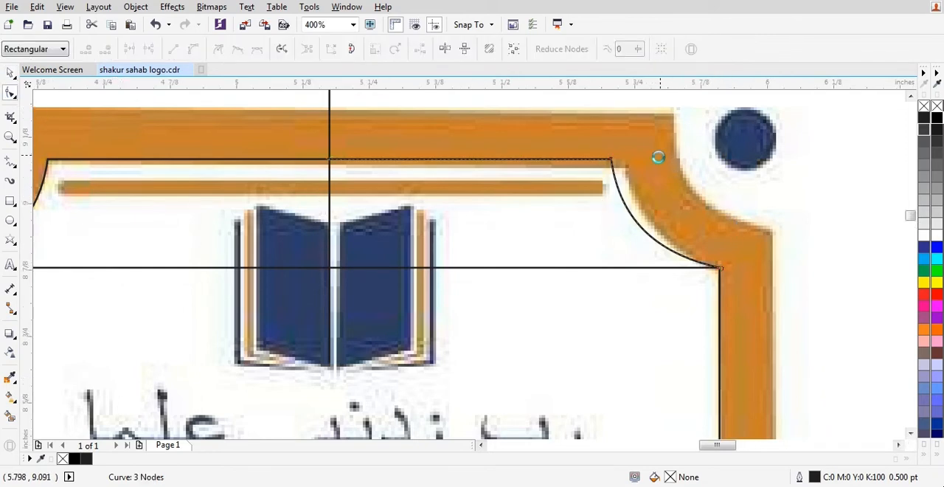
pyautogui.scroll(1, 526, 158)
pyautogui.scroll(-1, 552, 169)
pyautogui.scroll(1, 546, 166)
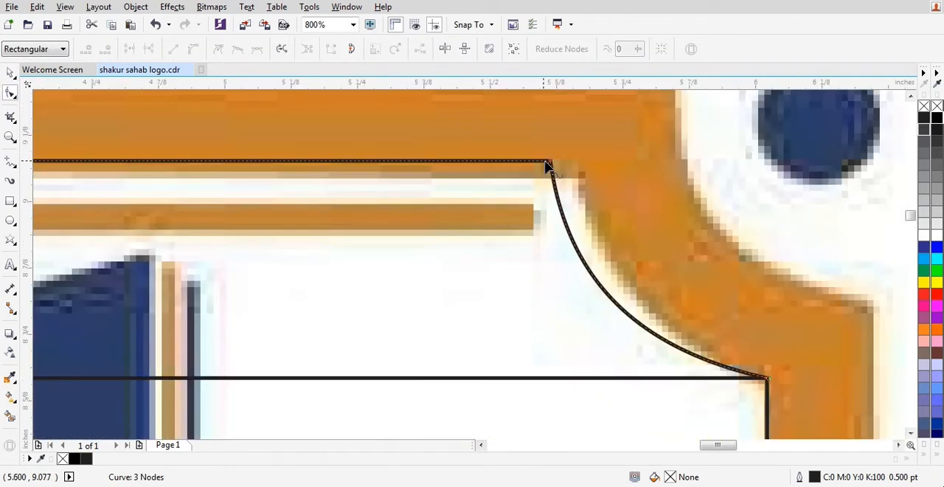
pyautogui.moveTo(552, 162); pyautogui.dragTo(576, 163)
pyautogui.scroll(2, 599, 284)
pyautogui.moveTo(640, 284); pyautogui.dragTo(648, 275)
pyautogui.scroll(-3, 629, 247)
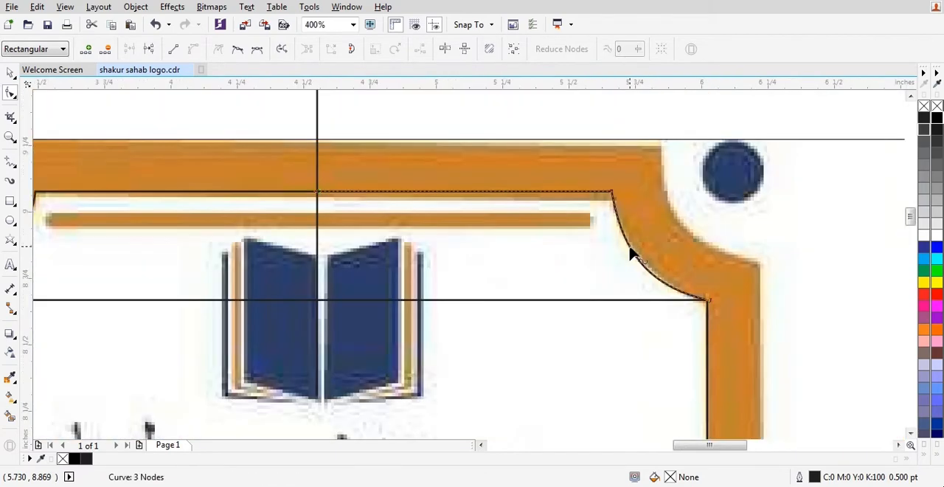
# Delete the vertical centre line running through the book.
pyautogui.press('space')
pyautogui.scroll(-1, 630, 247)
pyautogui.click(473, 231)
pyautogui.click(476, 230)
# Combine the left and right halves of the top outline into one curve object.
pyautogui.click(478, 225)
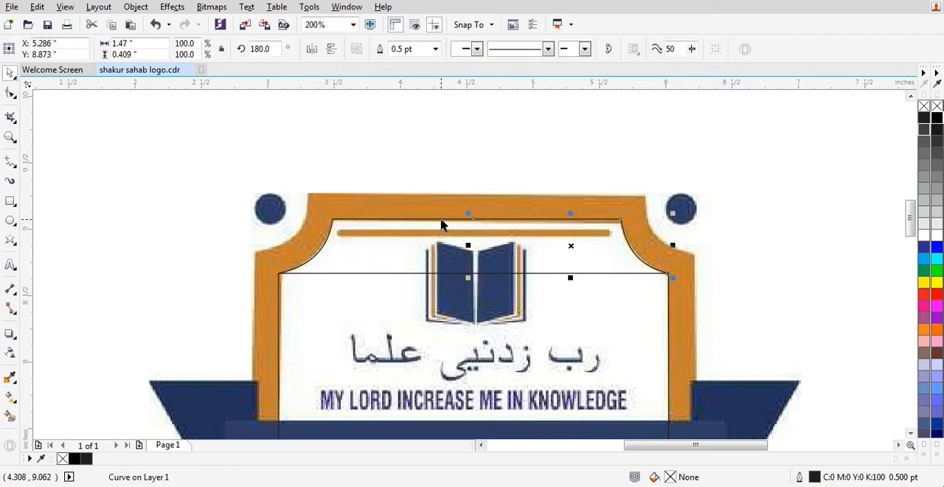
pyautogui.keyDown('shift'); pyautogui.click(440, 220); pyautogui.keyUp('shift')
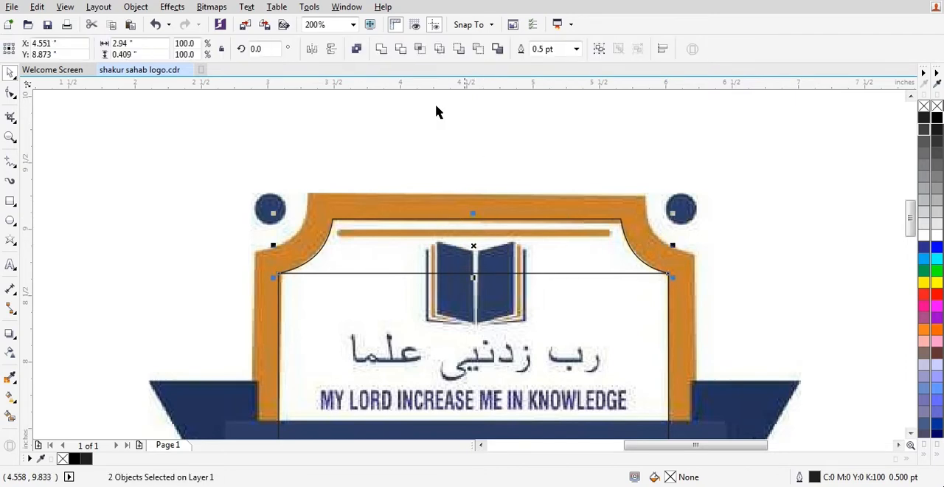
pyautogui.click(357, 50)
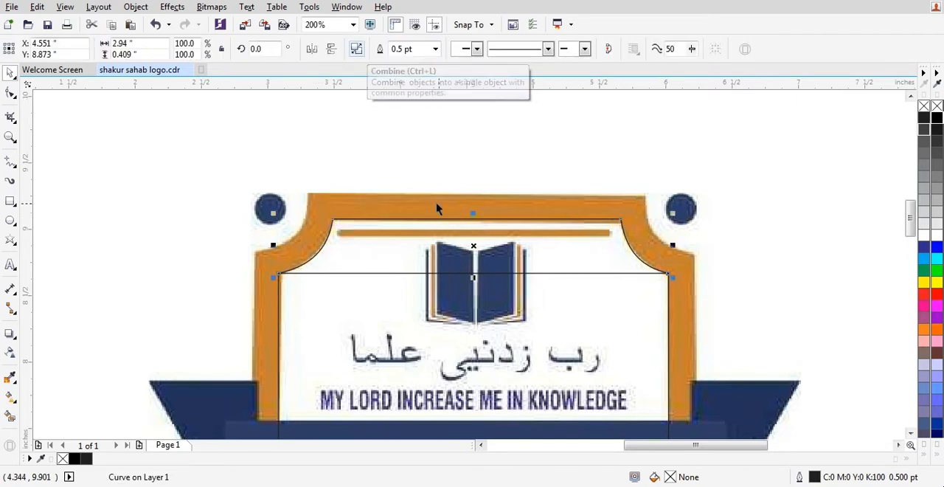
# Join the two end nodes at the middle of the top outline into a single node.
pyautogui.click(10, 92)
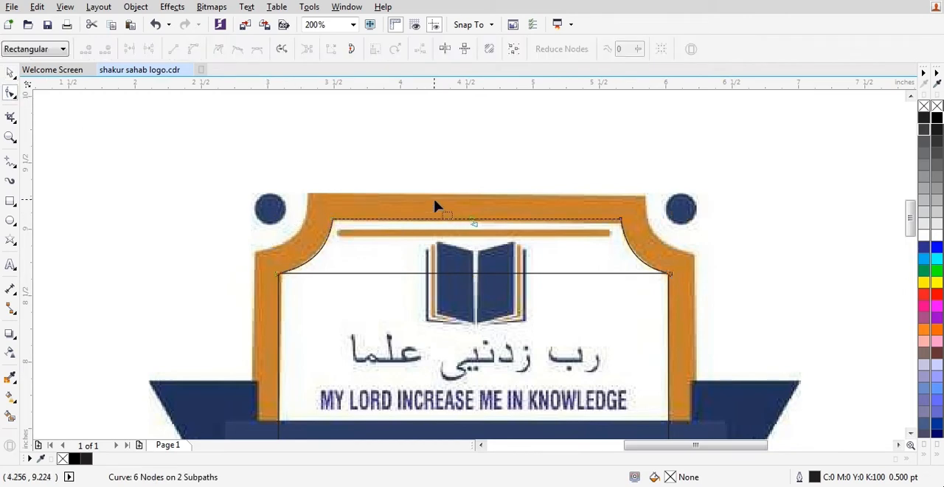
pyautogui.click(527, 272)
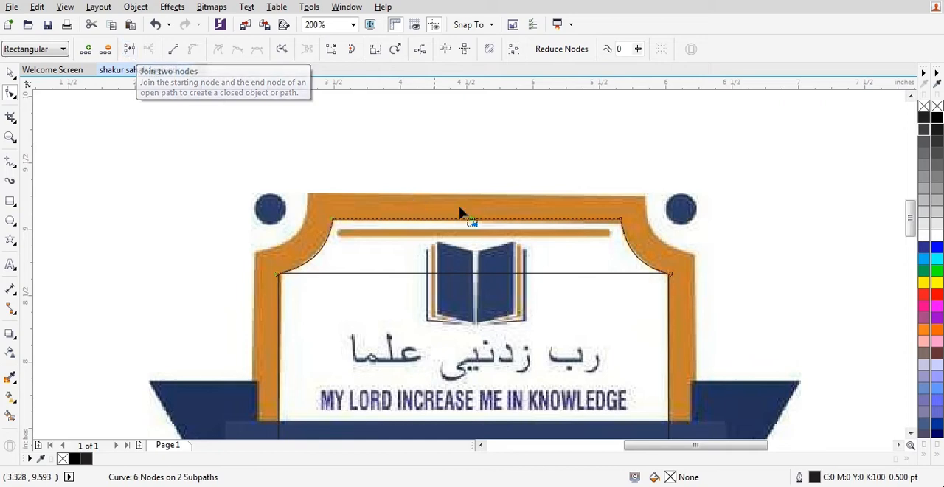
pyautogui.scroll(8, 468, 249)
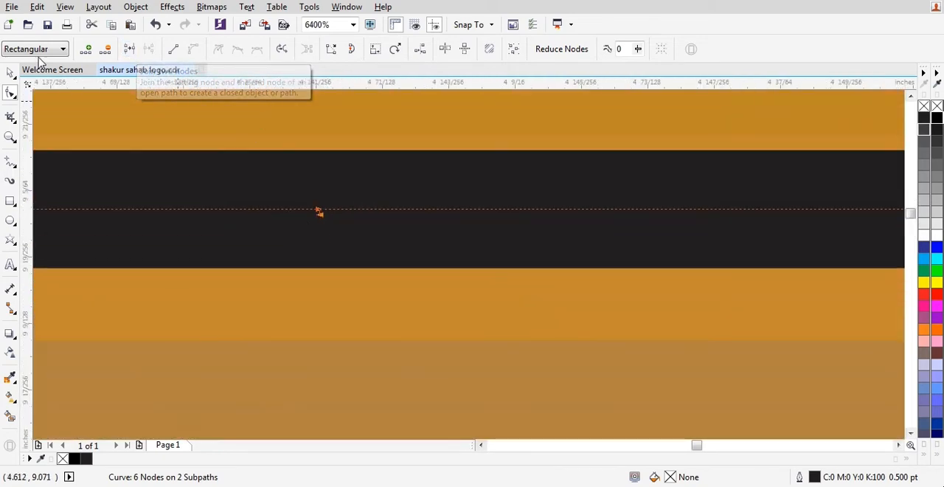
pyautogui.click(129, 48)
pyautogui.scroll(-6, 459, 181)
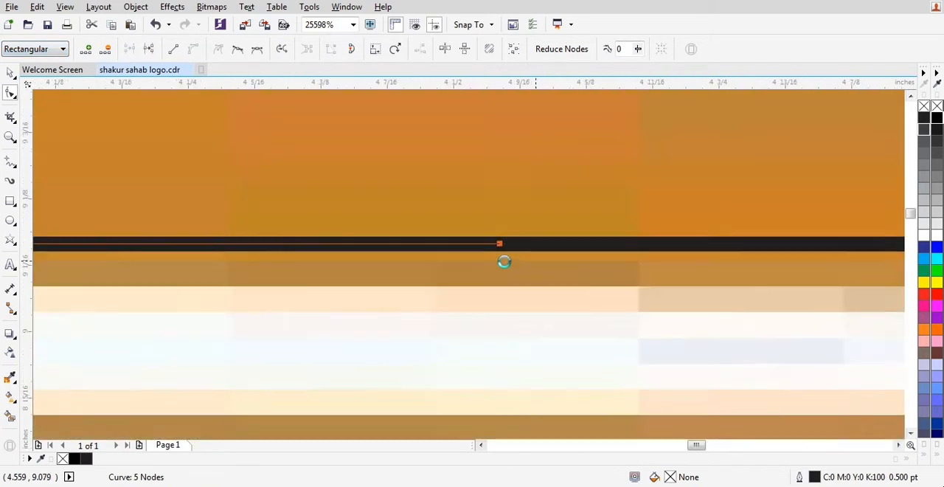
pyautogui.scroll(-3, 441, 181)
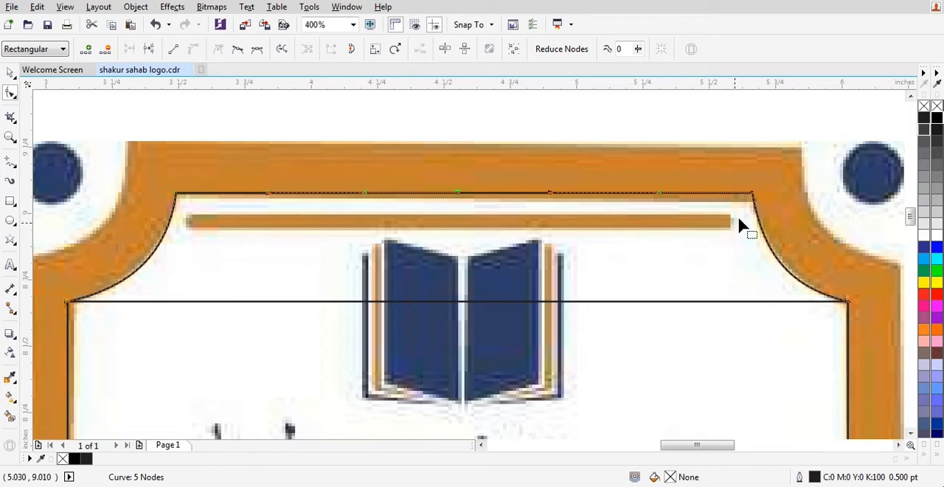
pyautogui.press('space')
# Examine the notched top outline and the lower shield curve, including the straight line that closes the lower curve.
pyautogui.scroll(-1, 459, 169)
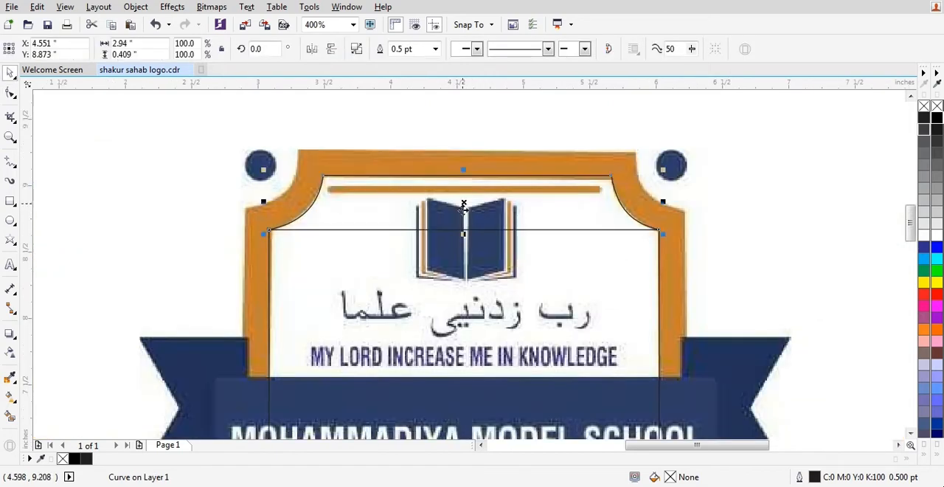
pyautogui.scroll(-1, 460, 186)
pyautogui.scroll(1, 450, 208)
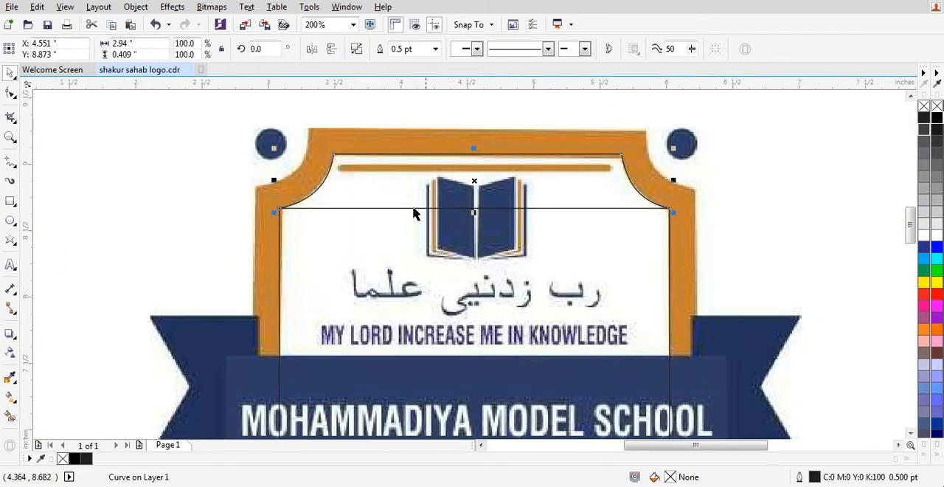
pyautogui.press('Escape')
pyautogui.click(348, 208)
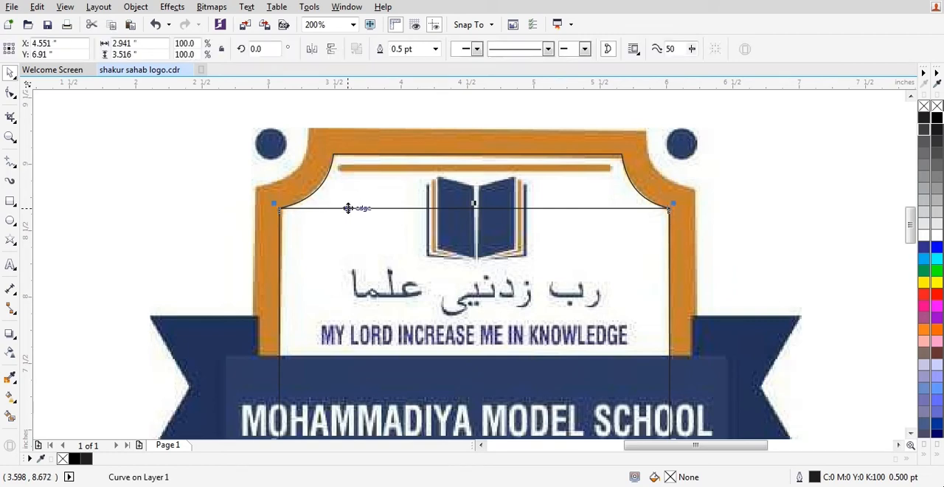
pyautogui.scroll(-1, 348, 208)
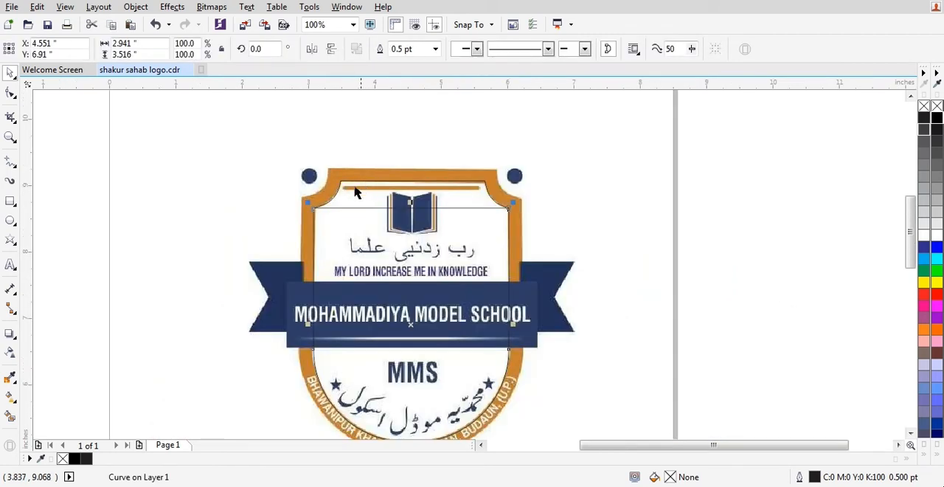
pyautogui.scroll(2, 355, 191)
pyautogui.press('Escape')
pyautogui.scroll(-1, 394, 180)
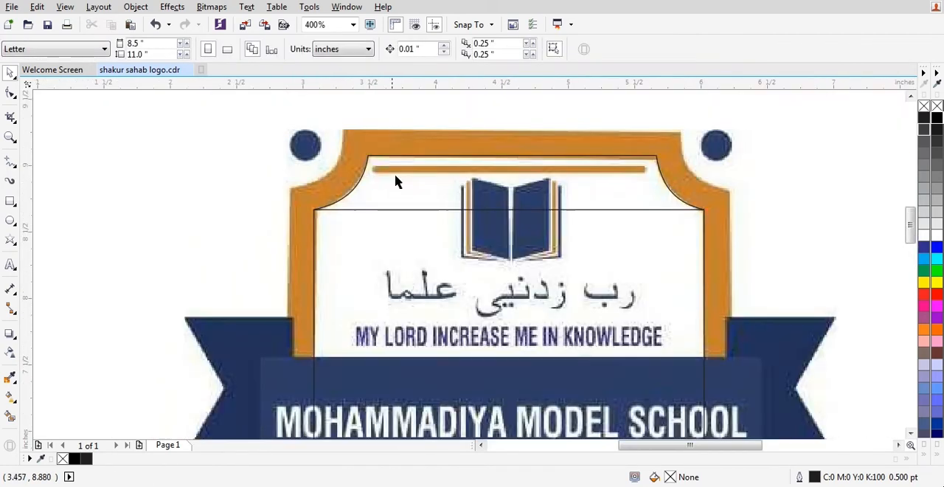
pyautogui.moveTo(461, 200); pyautogui.dragTo(435, 167)
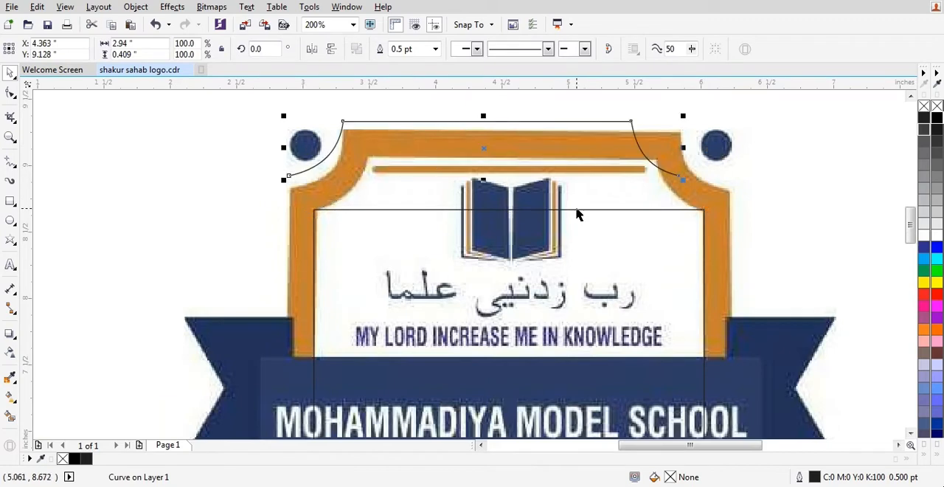
pyautogui.hotkey('ctrl', 'z')
pyautogui.moveTo(600, 242); pyautogui.dragTo(581, 274)
pyautogui.hotkey('ctrl', 'z')
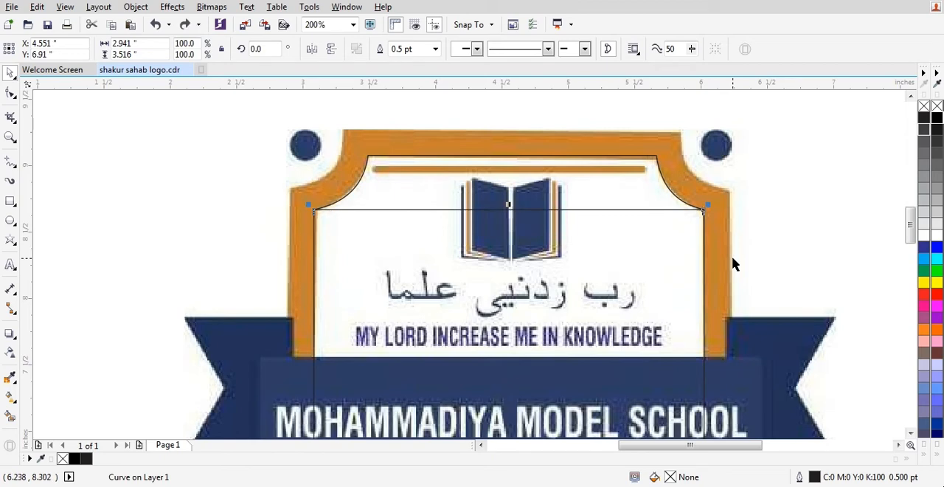
# Add a node midway on the lower shield curve's straight top line, break the curve there and delete that line.
pyautogui.scroll(2, 520, 209)
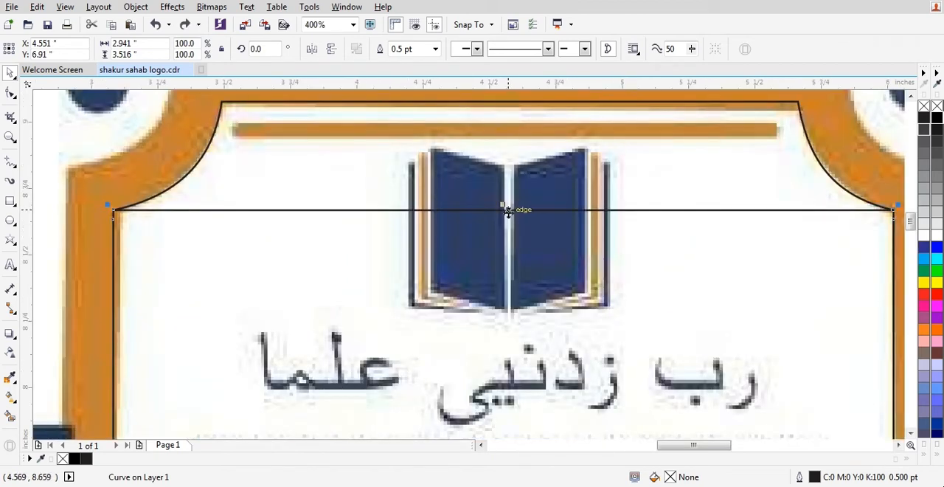
pyautogui.click(11, 94)
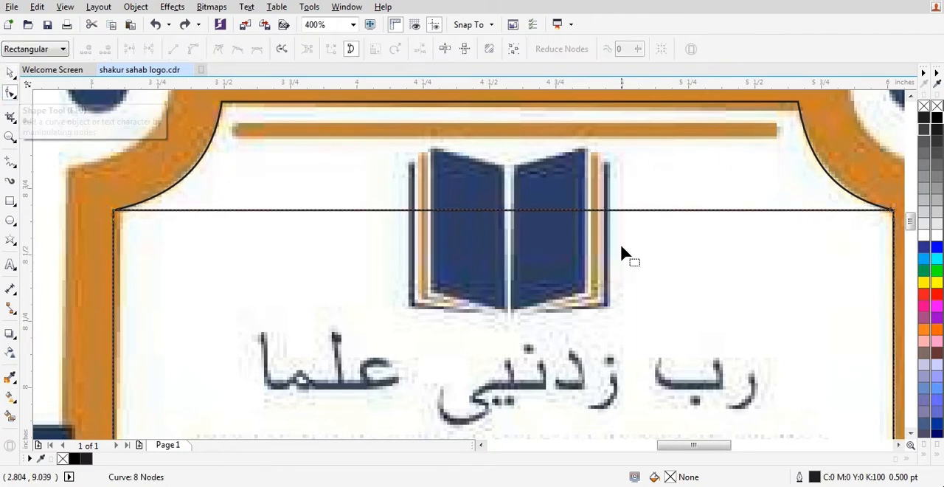
pyautogui.doubleClick(507, 210)
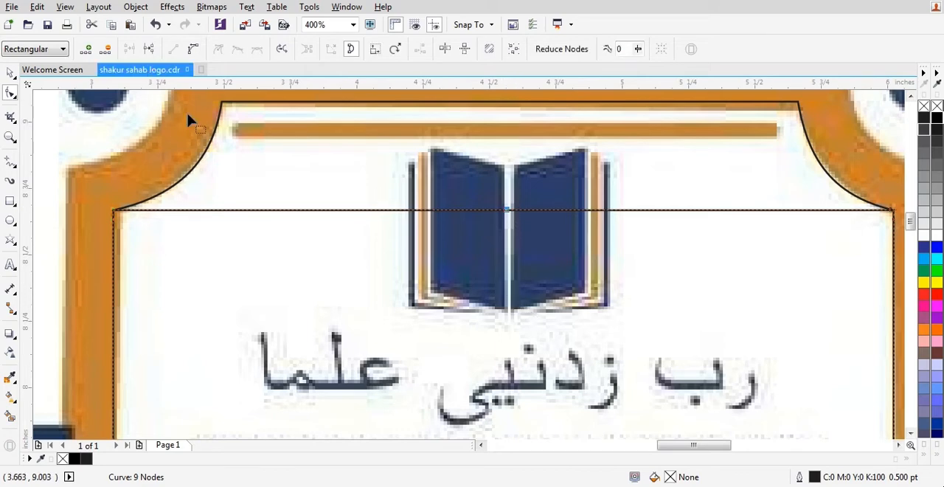
pyautogui.click(150, 50)
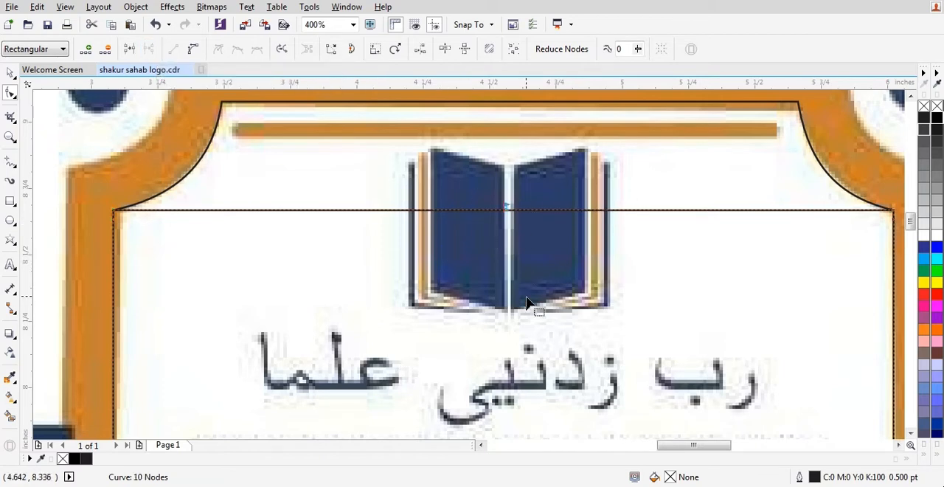
pyautogui.press('Delete')
pyautogui.press('space')
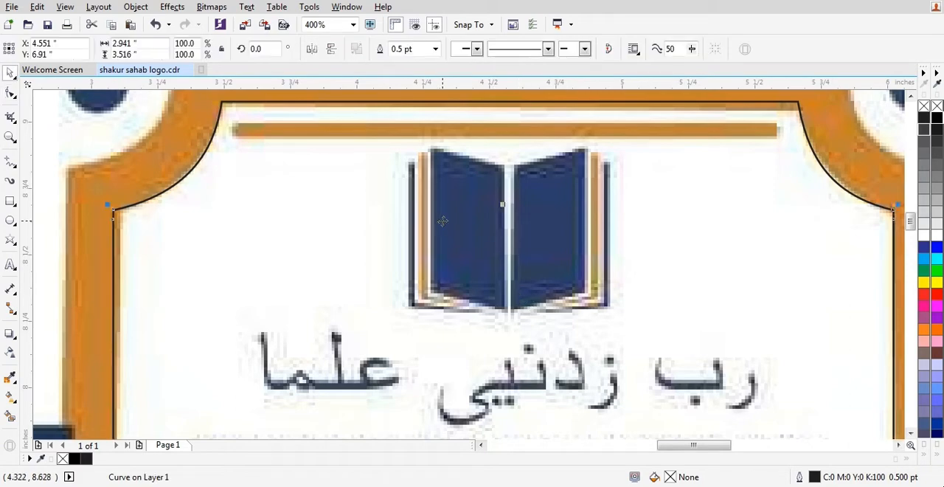
# Examine where the notched top outline meets the lower curve's straight sides at the shield's shoulders.
pyautogui.scroll(-1, 441, 220)
pyautogui.scroll(3, 686, 194)
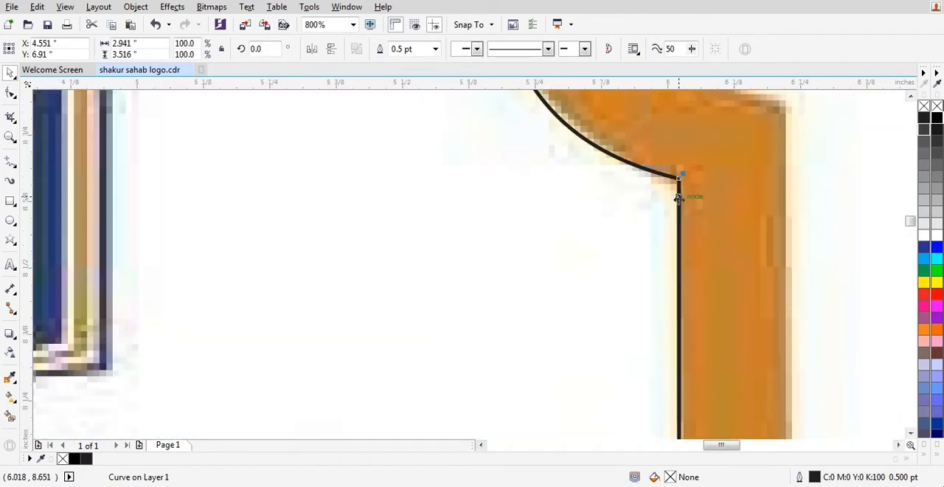
pyautogui.scroll(-3, 679, 196)
pyautogui.scroll(3, 255, 205)
pyautogui.scroll(-3, 261, 200)
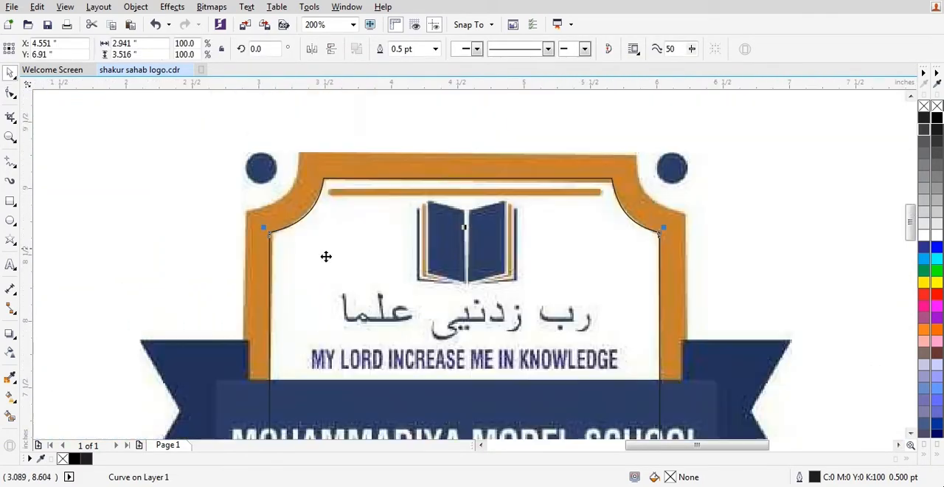
pyautogui.scroll(2, 381, 214)
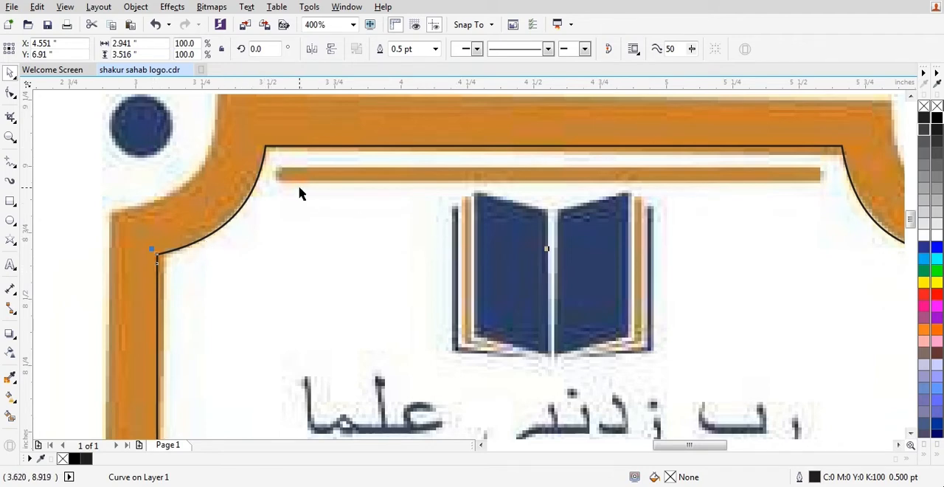
# Combine the notched top outline with the lower shield curve and join their two end nodes at the left shoulder.
pyautogui.keyDown('shift'); pyautogui.click(400, 145); pyautogui.keyUp('shift')
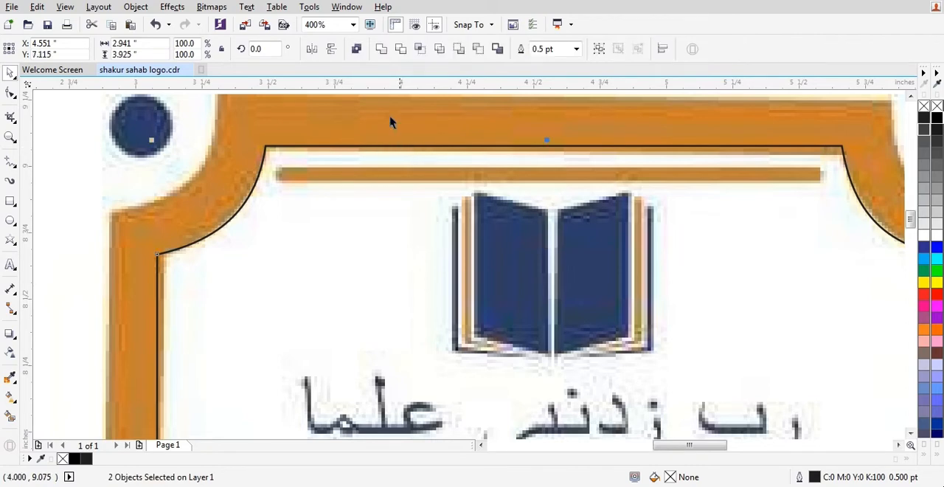
pyautogui.click(358, 55)
pyautogui.press('F10')
pyautogui.scroll(3, 159, 267)
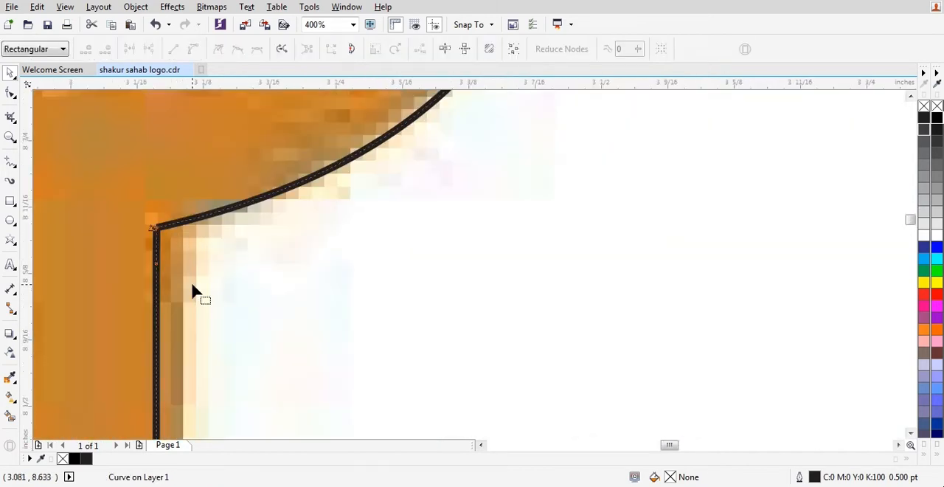
pyautogui.scroll(4, 184, 219)
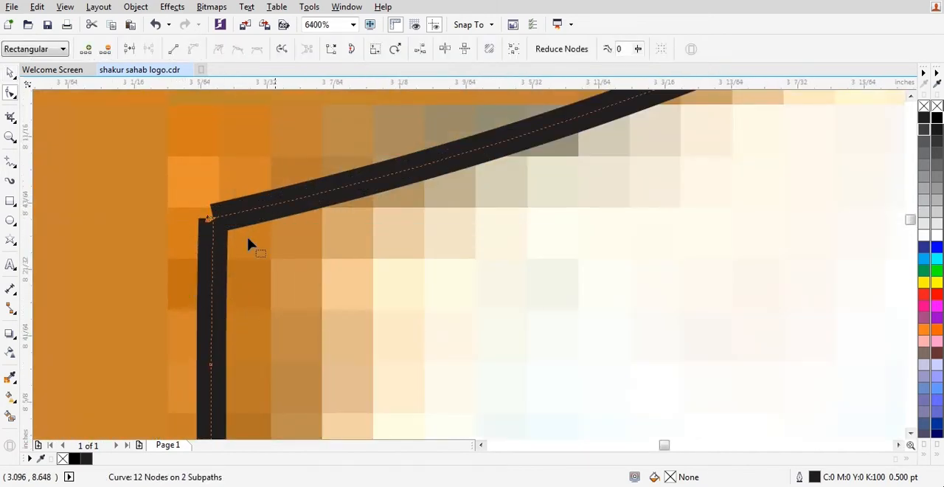
pyautogui.click(131, 53)
pyautogui.scroll(-4, 288, 240)
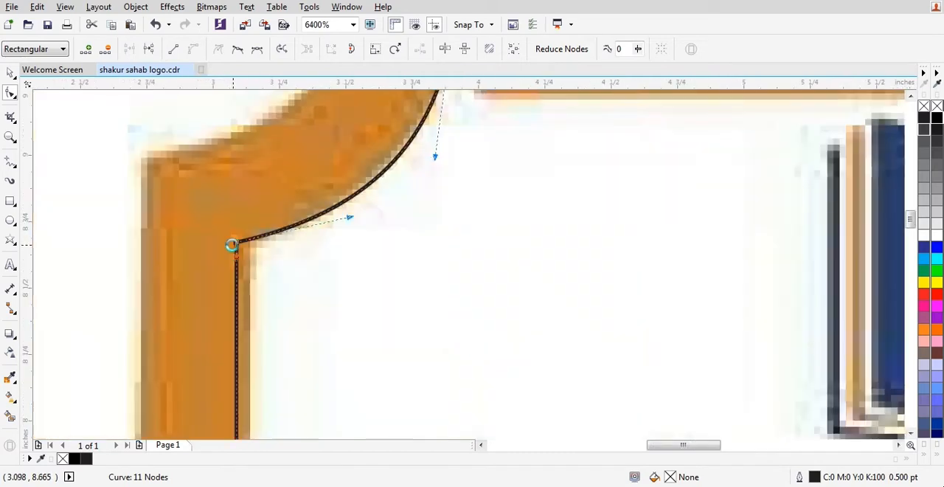
# Join the two end nodes at the right shoulder so the inner shield outline becomes a closed path.
pyautogui.scroll(-5, 450, 245)
pyautogui.scroll(3, 452, 295)
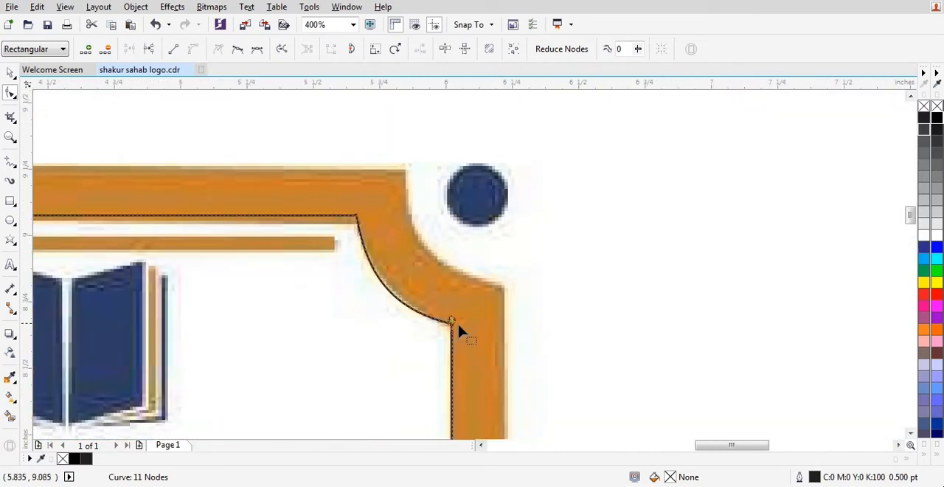
pyautogui.scroll(3, 452, 328)
pyautogui.moveTo(484, 257); pyautogui.dragTo(438, 217)
pyautogui.scroll(2, 441, 216)
pyautogui.click(131, 51)
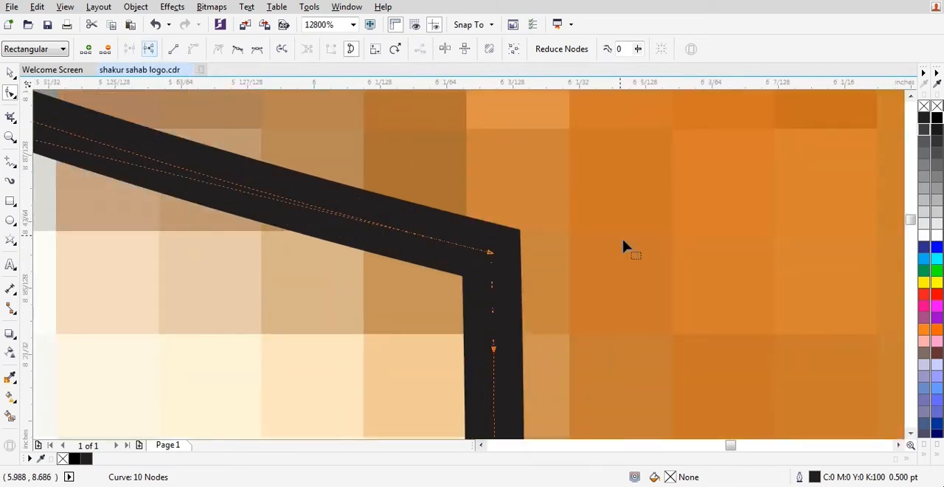
pyautogui.scroll(-7, 476, 206)
pyautogui.scroll(-1, 500, 212)
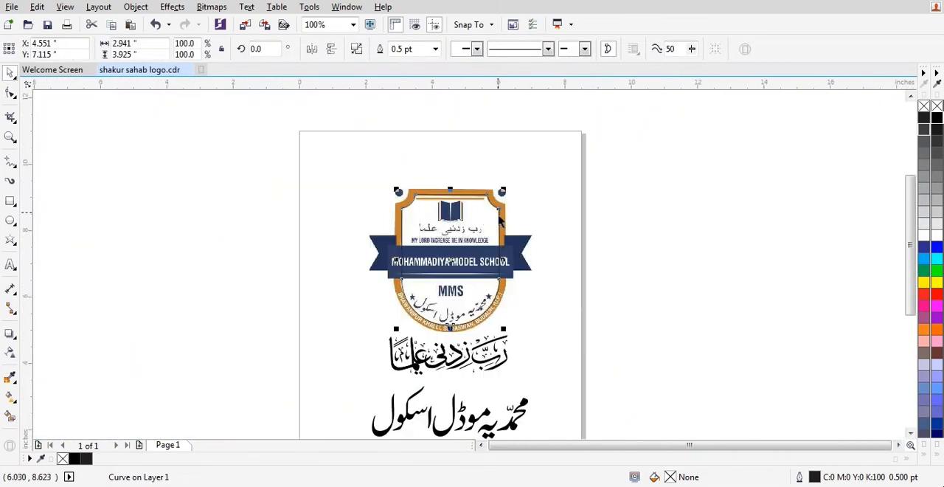
# Test the closed shield outline by moving it off the logo and filling it yellow, undoing each change.
pyautogui.scroll(1, 472, 271)
pyautogui.scroll(-1, 391, 190)
pyautogui.scroll(1, 390, 180)
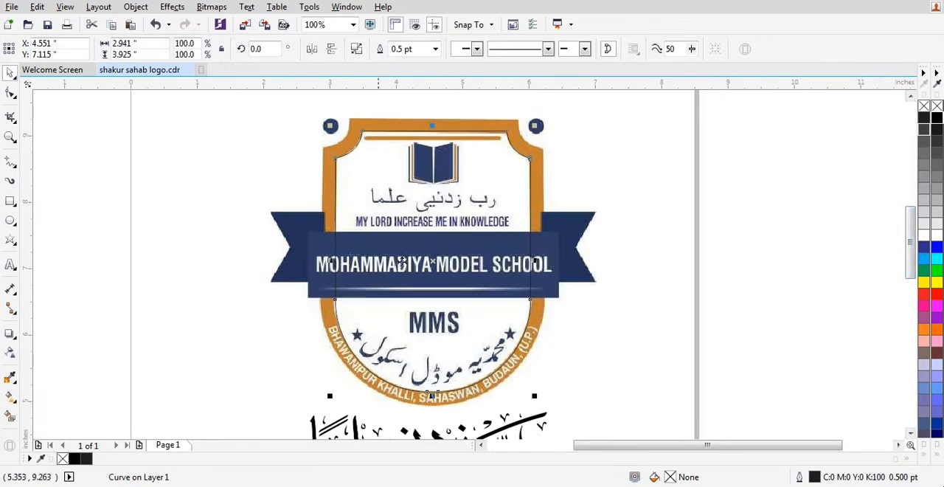
pyautogui.press('Escape')
pyautogui.click(514, 179)
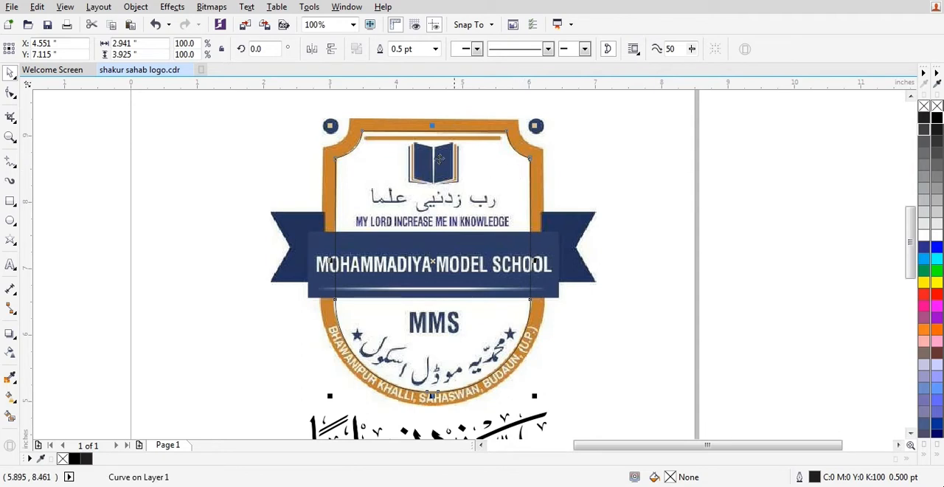
pyautogui.moveTo(368, 151); pyautogui.dragTo(662, 160)
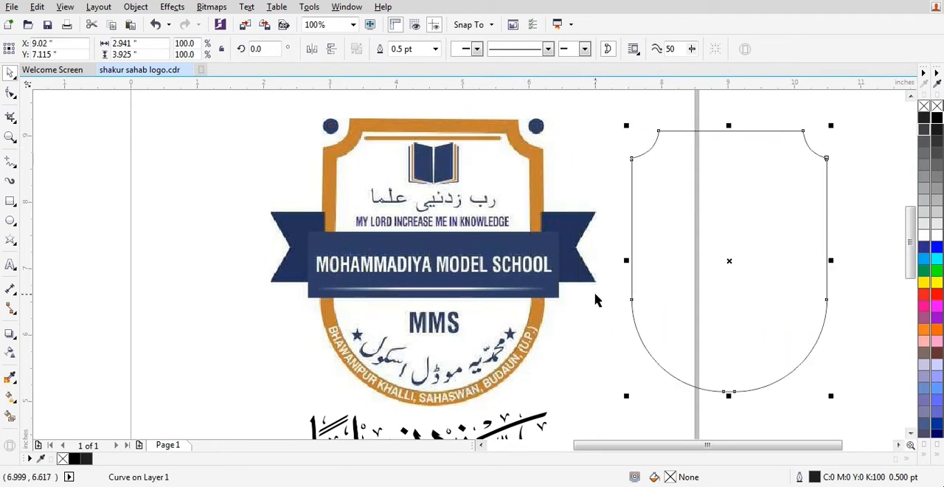
pyautogui.click(592, 310)
pyautogui.click(650, 261)
pyautogui.hotkey('ctrl', 'z')
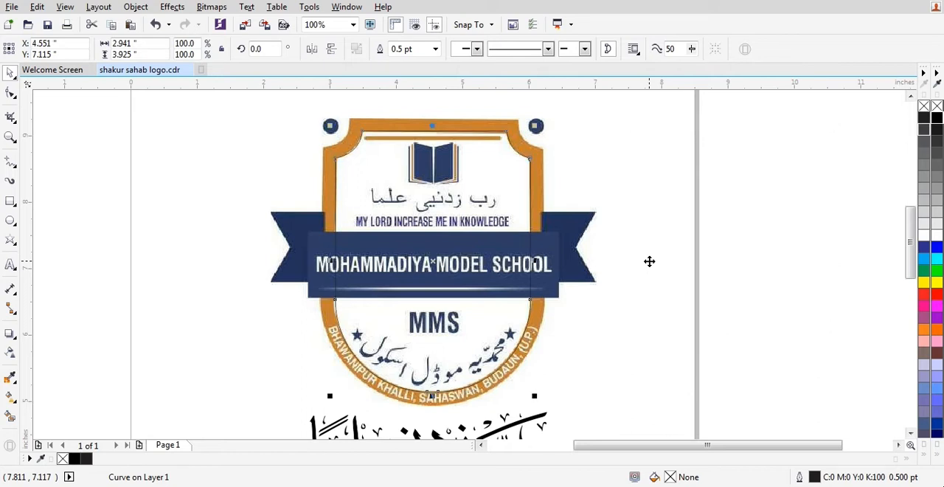
pyautogui.click(923, 283)
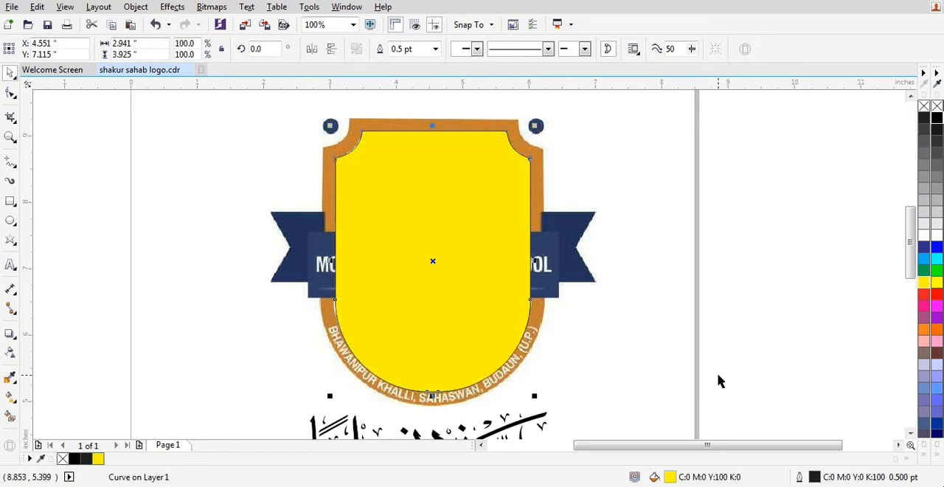
pyautogui.hotkey('ctrl', 'z')
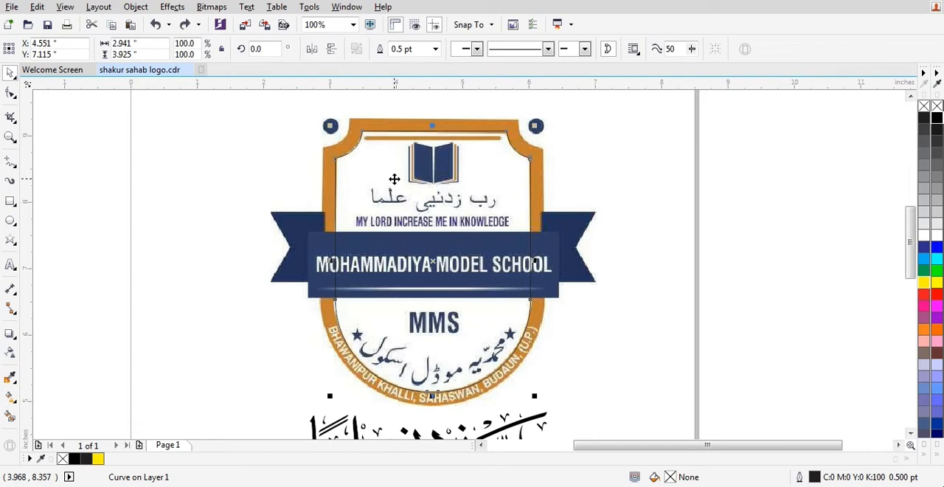
# Add a one-step outside contour to the inner shield outline with an offset of about 0.198", reaching the orange border's outer edge.
pyautogui.scroll(1, 480, 130)
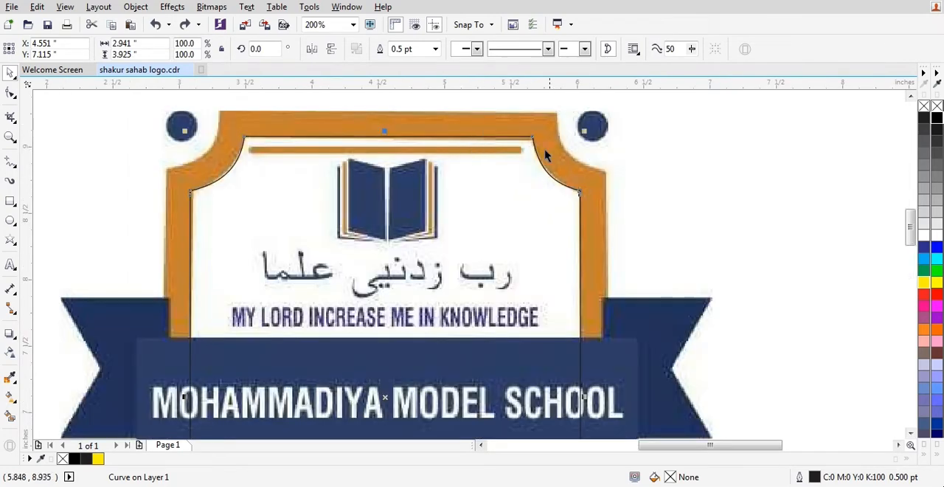
pyautogui.scroll(-1, 559, 154)
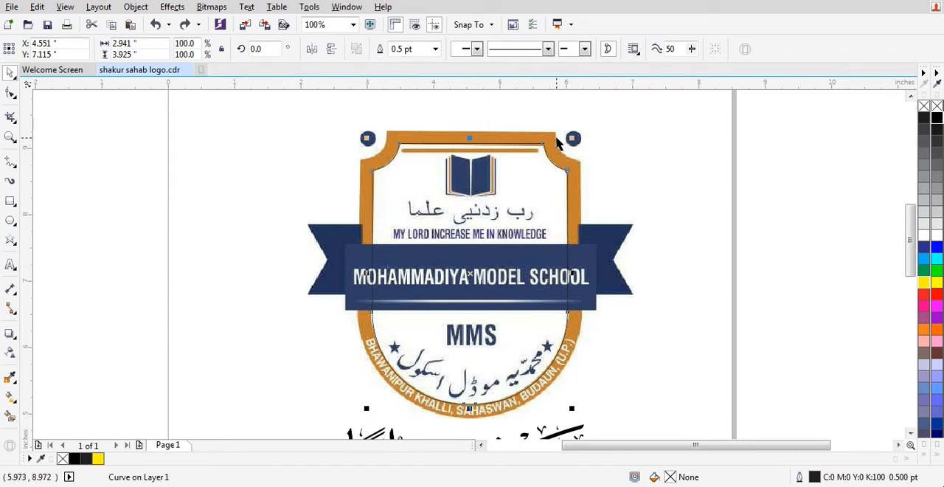
pyautogui.scroll(1, 558, 142)
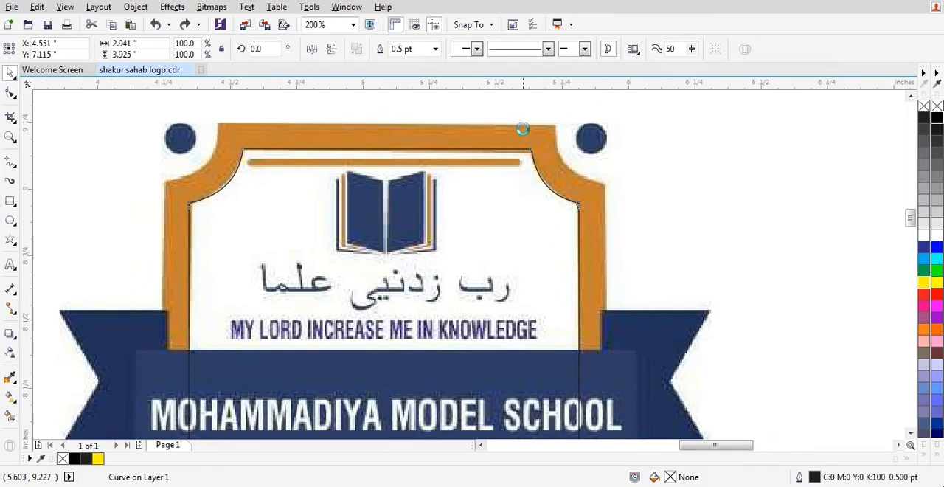
pyautogui.scroll(1, 528, 140)
pyautogui.scroll(-1, 556, 171)
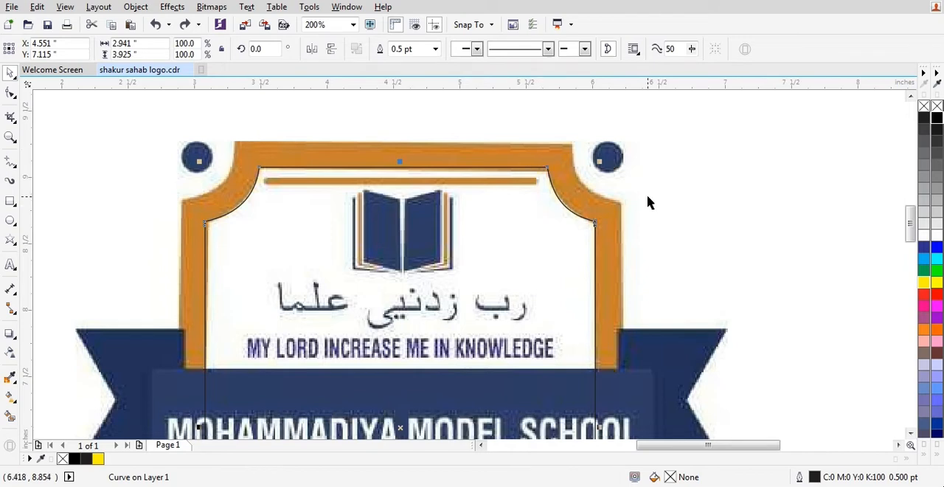
pyautogui.scroll(1, 578, 140)
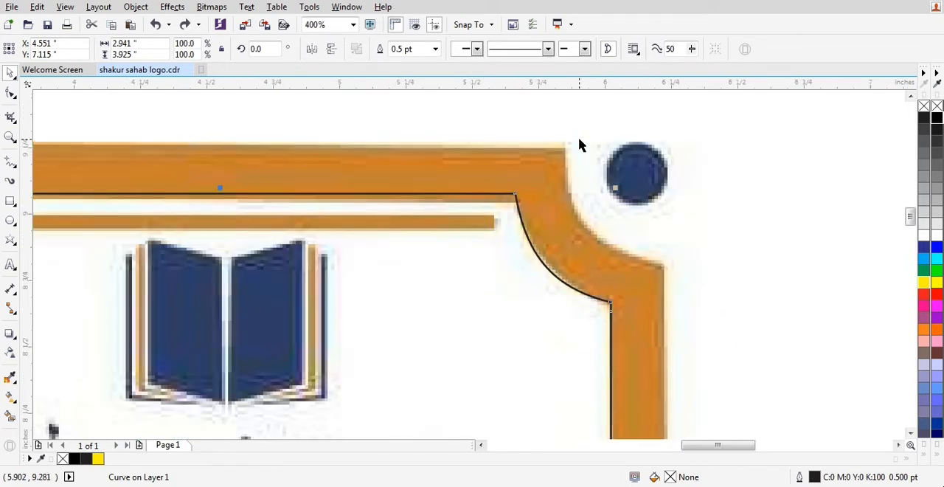
pyautogui.scroll(-1, 351, 211)
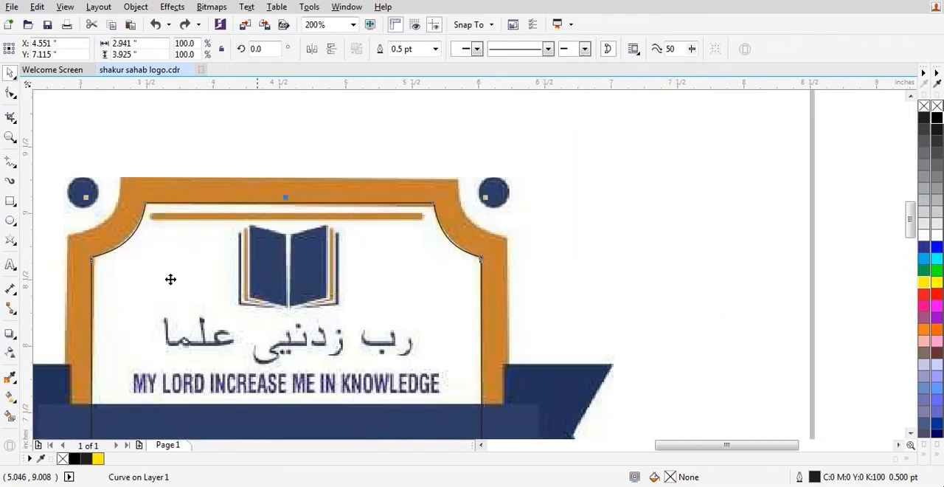
pyautogui.click(13, 340)
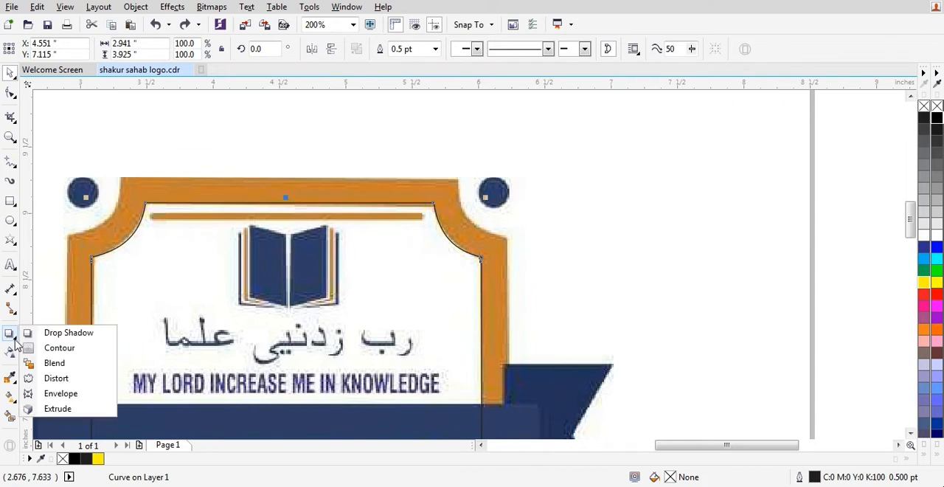
pyautogui.click(56, 349)
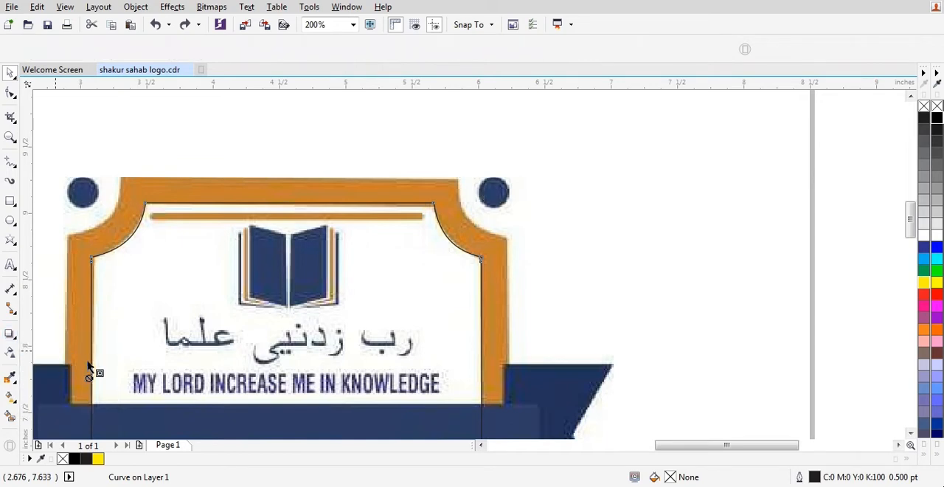
pyautogui.scroll(2, 441, 197)
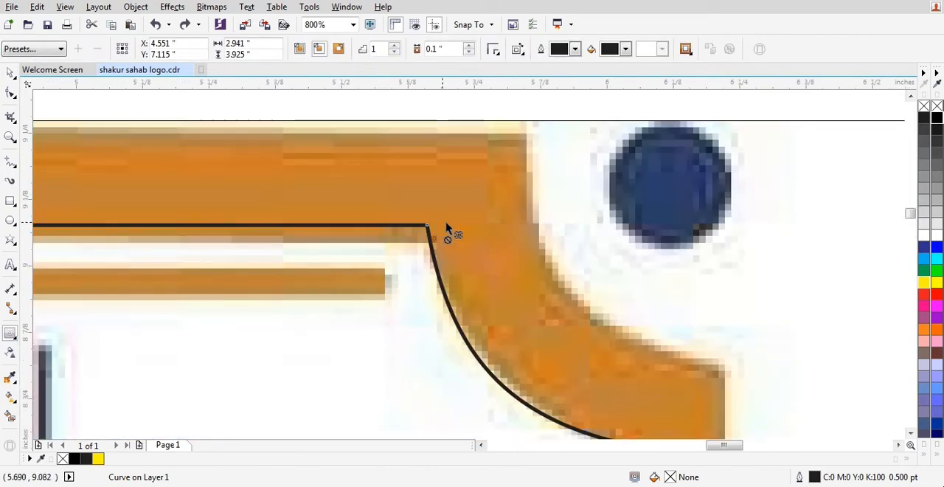
pyautogui.scroll(-1, 447, 229)
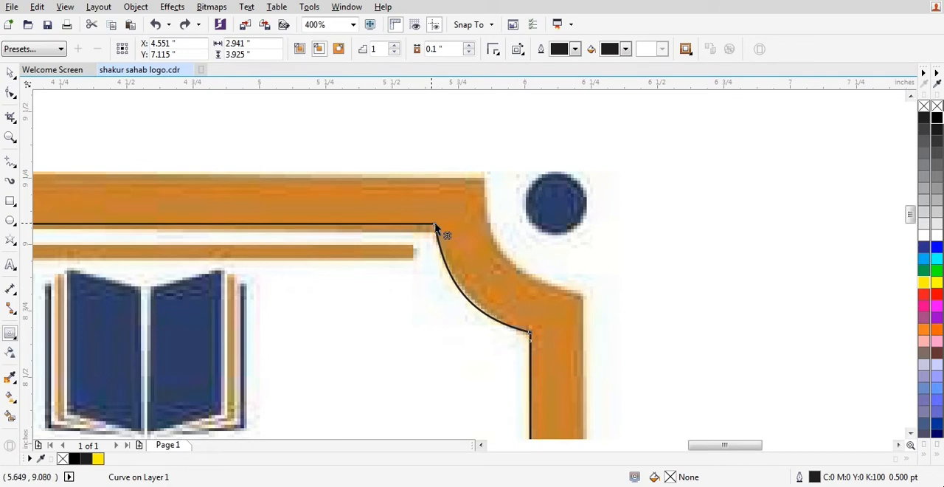
pyautogui.moveTo(435, 227); pyautogui.dragTo(482, 177)
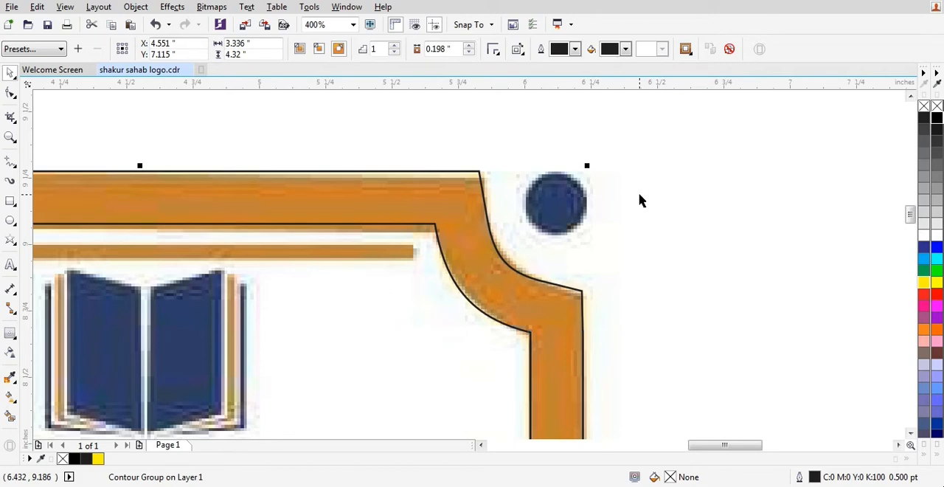
# Break the contour group apart into separate inner and outer shield outlines.
pyautogui.hotkey('ctrl', 'k')
pyautogui.scroll(-4, 597, 185)
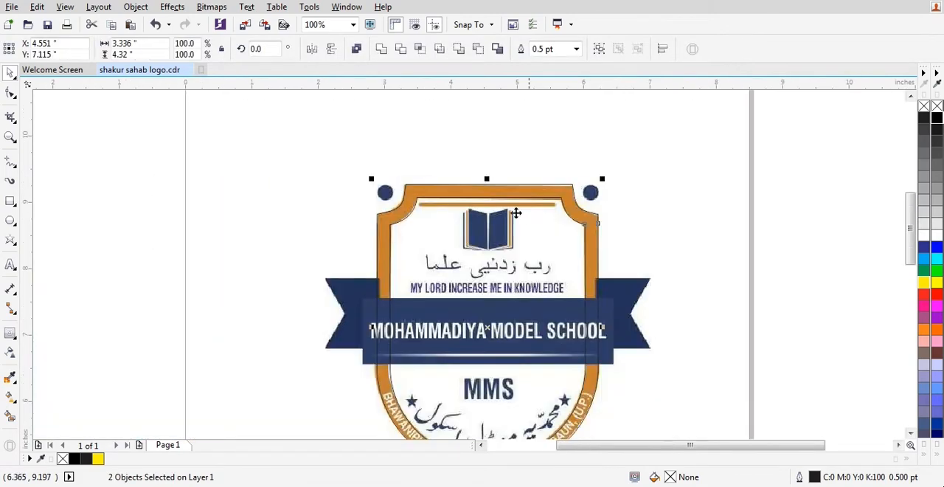
pyautogui.scroll(-2, 485, 243)
pyautogui.scroll(1, 485, 243)
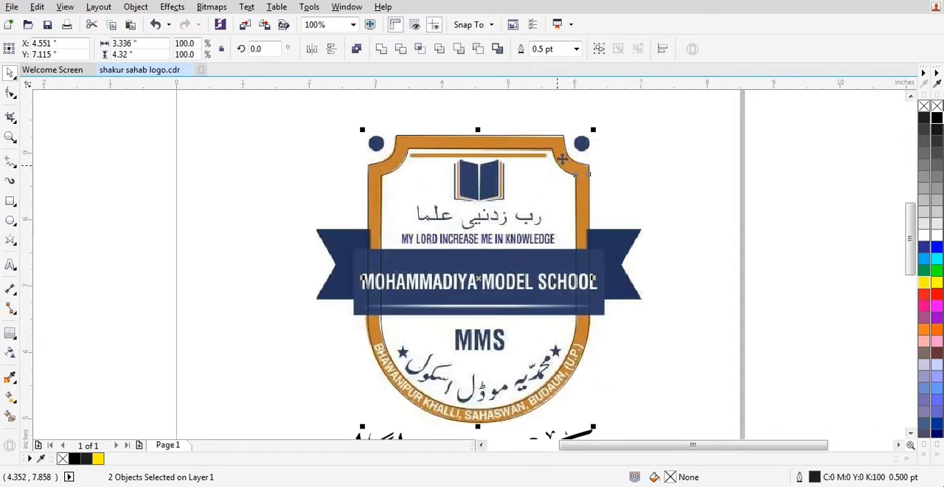
# Examine how the separate inner and outer outlines follow the edges of the orange border.
pyautogui.click(443, 150)
pyautogui.click(428, 150)
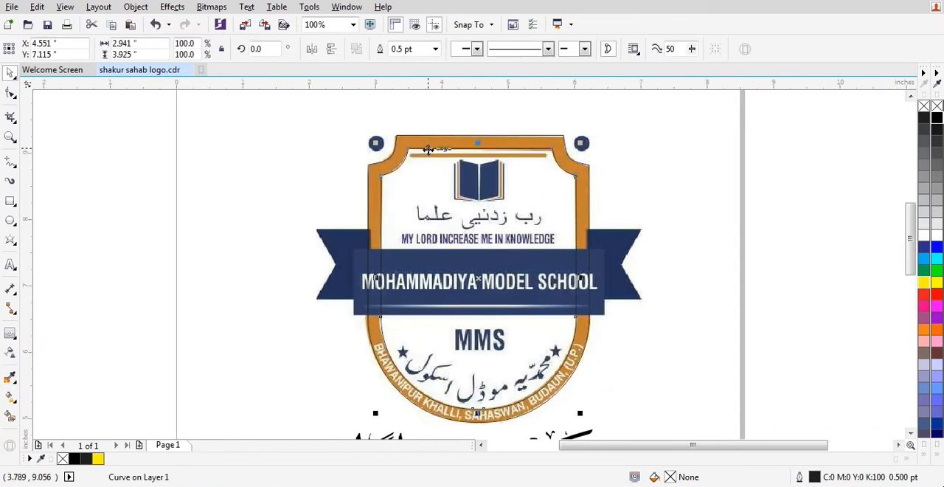
pyautogui.scroll(1, 429, 150)
pyautogui.click(403, 152)
pyautogui.click(398, 147)
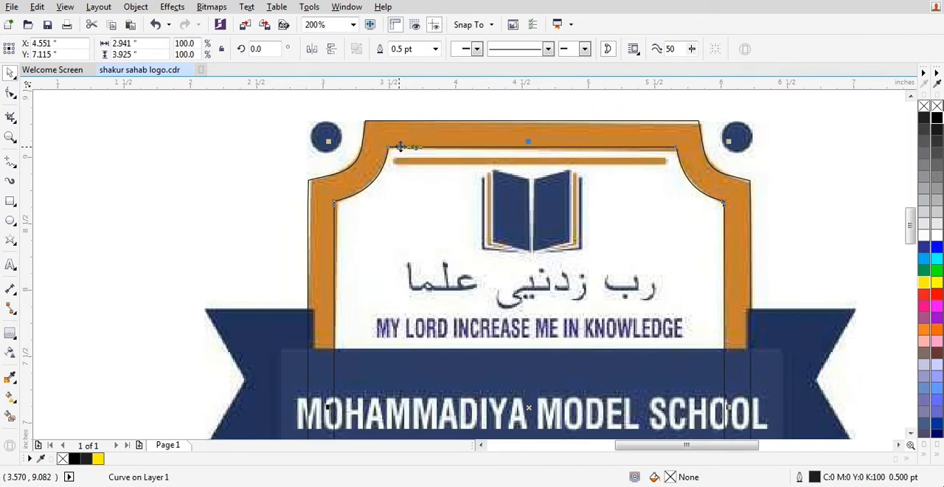
pyautogui.scroll(-1, 398, 146)
pyautogui.click(562, 213)
pyautogui.scroll(1, 565, 188)
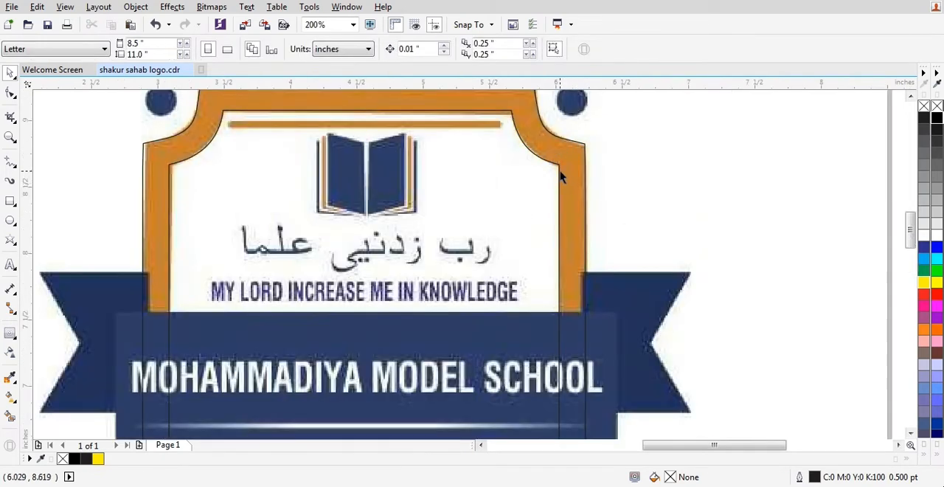
# Try shifting the inner shield outline slightly downward on its own, and undo the move.
pyautogui.click(561, 176)
pyautogui.scroll(-1, 542, 137)
pyautogui.scroll(2, 545, 141)
pyautogui.scroll(-2, 587, 144)
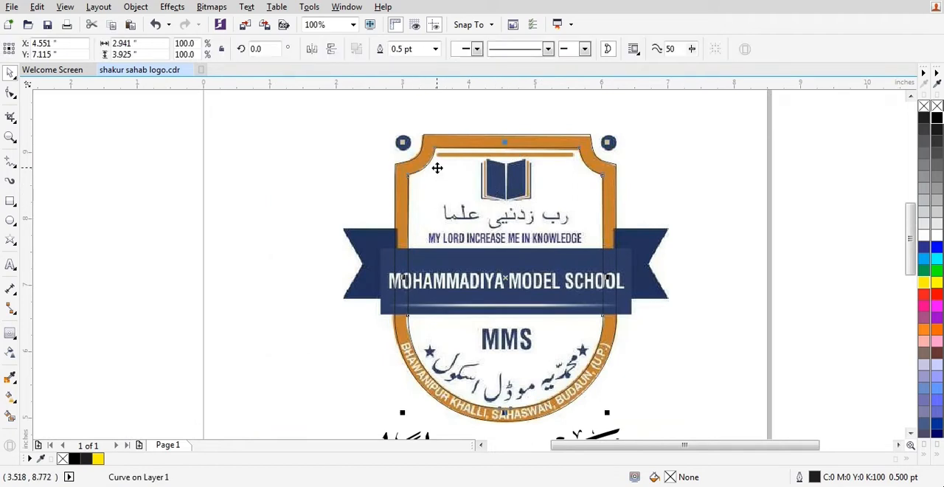
pyautogui.moveTo(572, 169); pyautogui.dragTo(572, 195)
pyautogui.hotkey('ctrl', 'z')
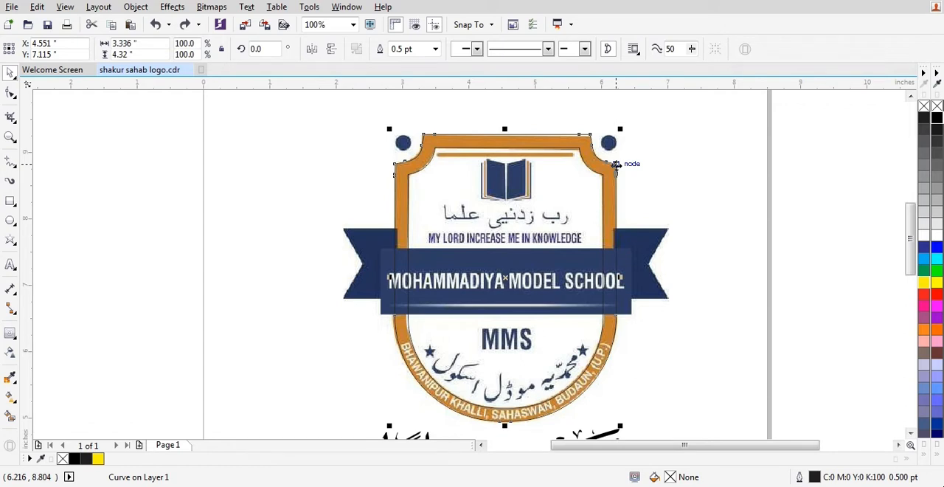
# Select the inner and outer shield outlines together and combine them into one border shape.
pyautogui.keyDown('shift'); pyautogui.click(612, 167); pyautogui.keyUp('shift')
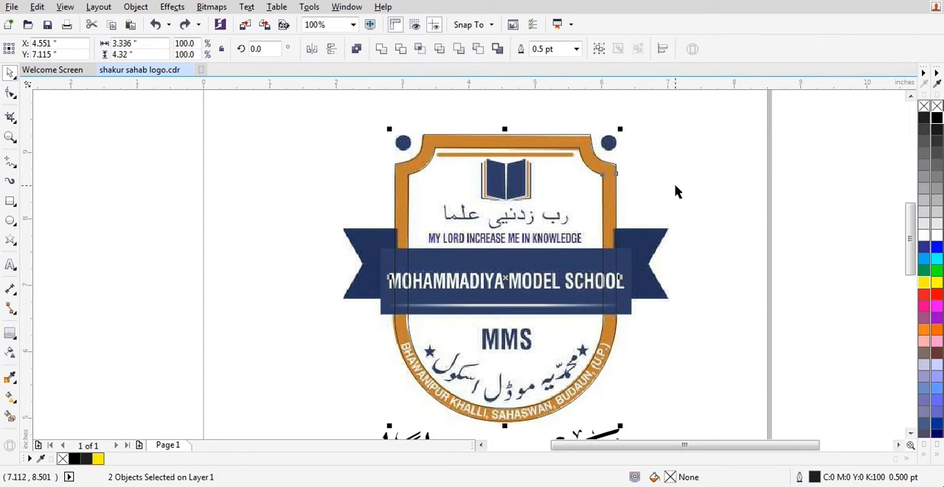
pyautogui.scroll(1, 674, 193)
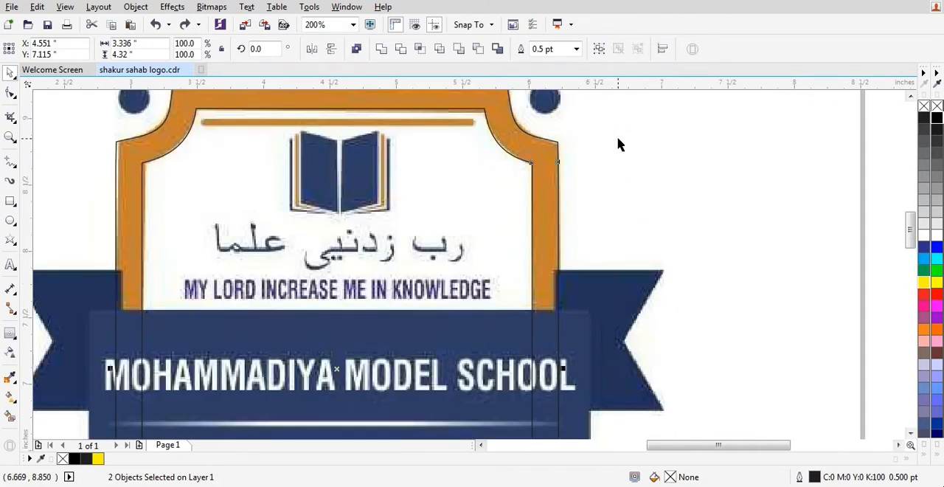
pyautogui.click(357, 49)
pyautogui.scroll(-2, 584, 180)
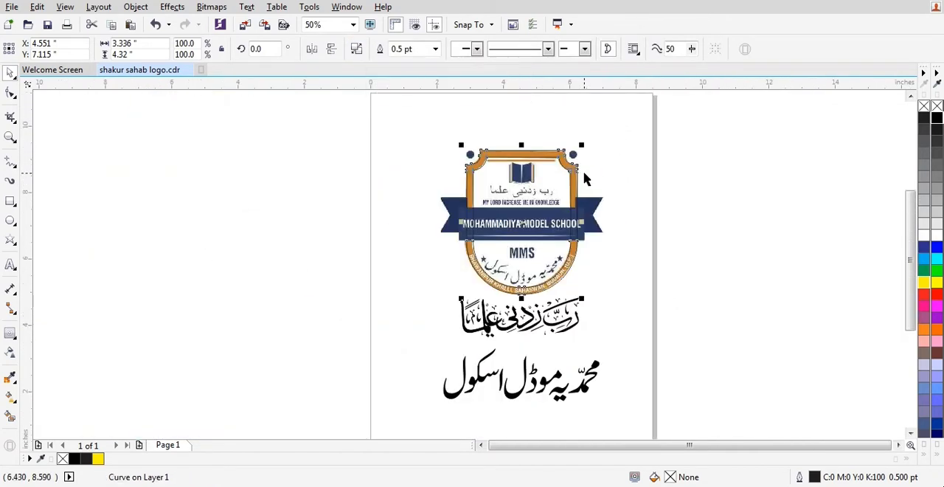
pyautogui.scroll(1, 519, 160)
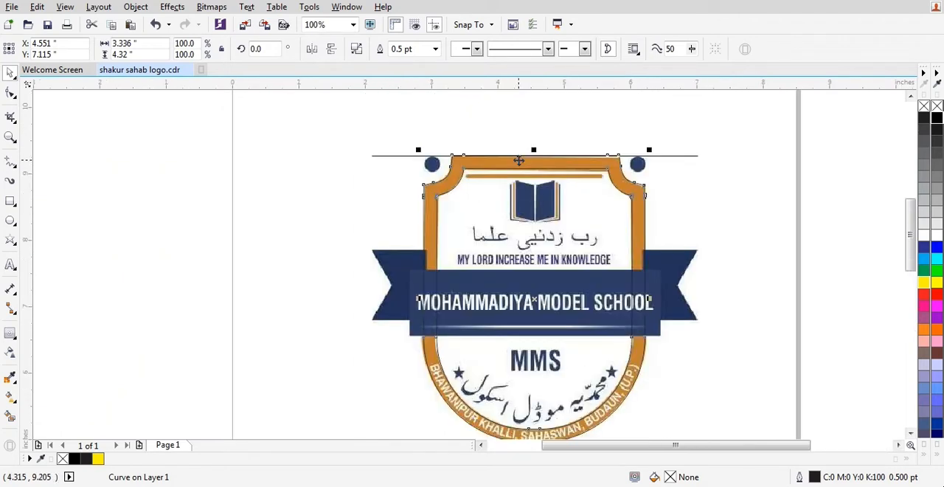
# Try deleting the reference logo bitmap, and undo the deletion.
pyautogui.click(407, 154)
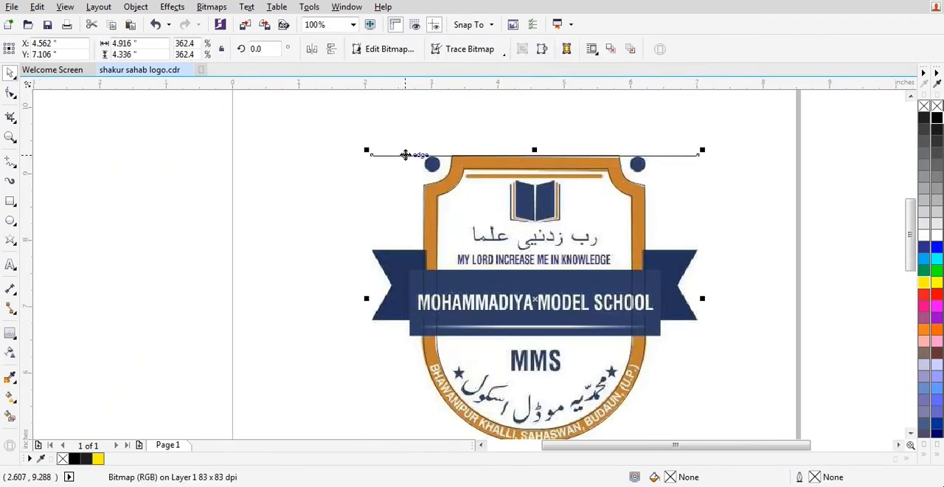
pyautogui.press('Delete')
pyautogui.hotkey('ctrl', 'z')
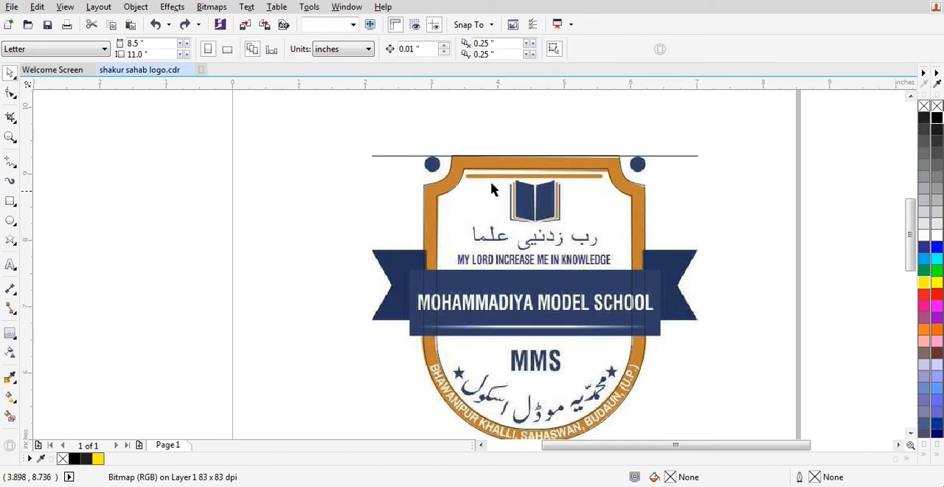
# Try filling the combined shield border with a sampled black using the Color Eyedropper, and undo the fill.
pyautogui.scroll(2, 481, 154)
pyautogui.click(491, 184)
pyautogui.click(11, 379)
pyautogui.click(421, 215)
pyautogui.click(432, 200)
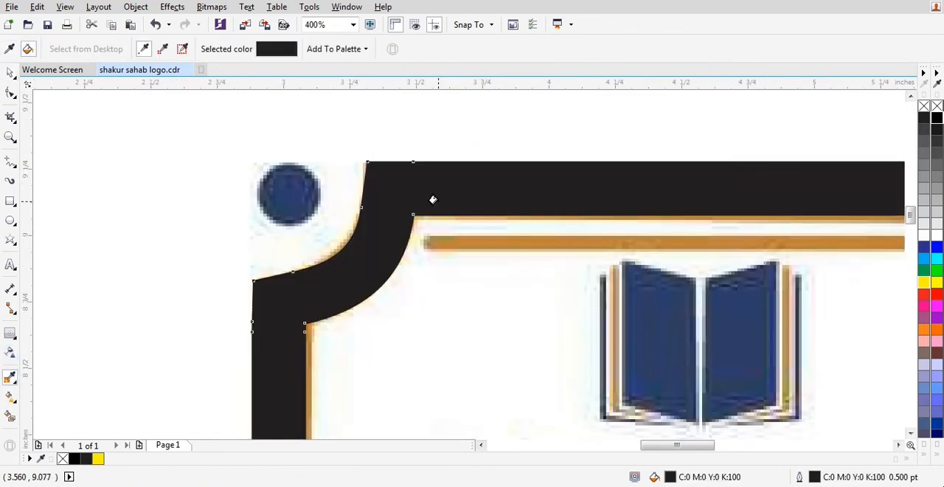
pyautogui.press('space')
pyautogui.hotkey('ctrl', 'z')
# Try filling the shield border with the orange #C98031 sampled from the bitmap's upper border, and undo the fill.
pyautogui.press('space')
pyautogui.click(441, 183)
pyautogui.click(431, 185)
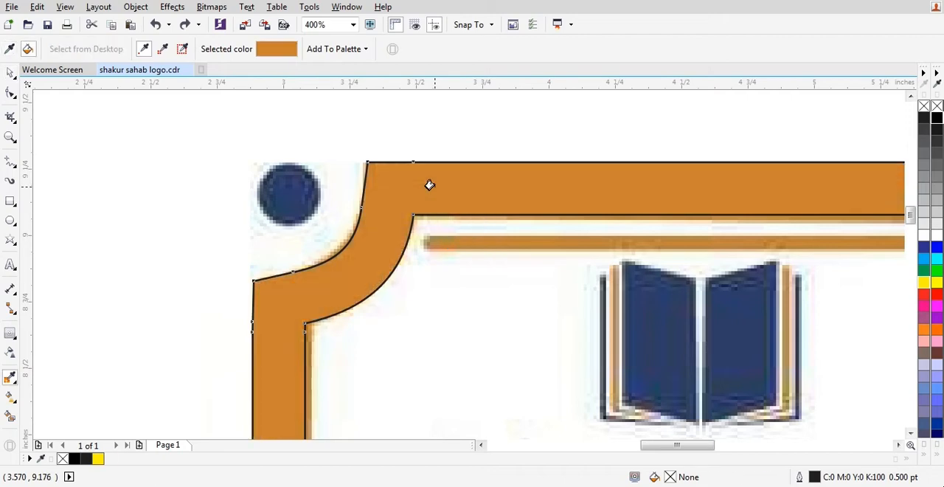
pyautogui.scroll(-2, 435, 187)
pyautogui.scroll(2, 650, 207)
pyautogui.press('space')
pyautogui.hotkey('ctrl', 'z')
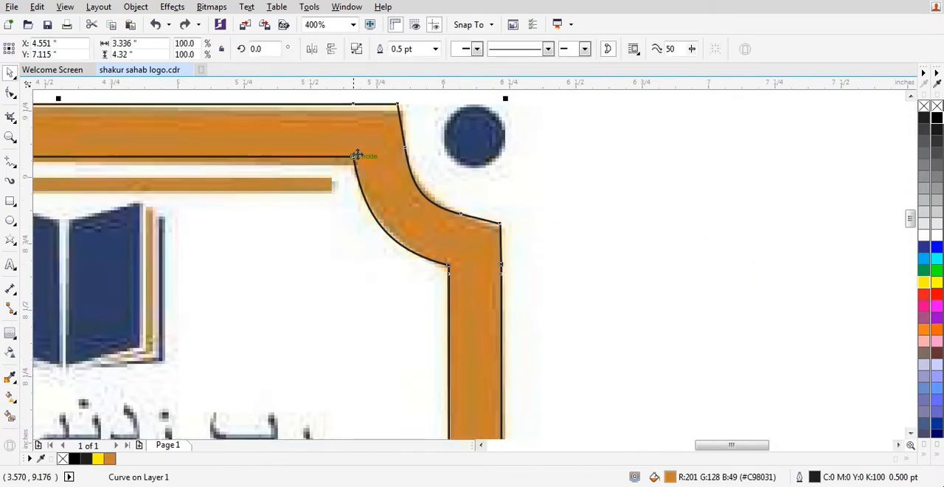
# Try a second sampled orange, #C2823A, as the shield border's fill, and undo it.
pyautogui.press('space')
pyautogui.click(346, 137)
pyautogui.click(340, 136)
pyautogui.scroll(-2, 639, 244)
pyautogui.press('space')
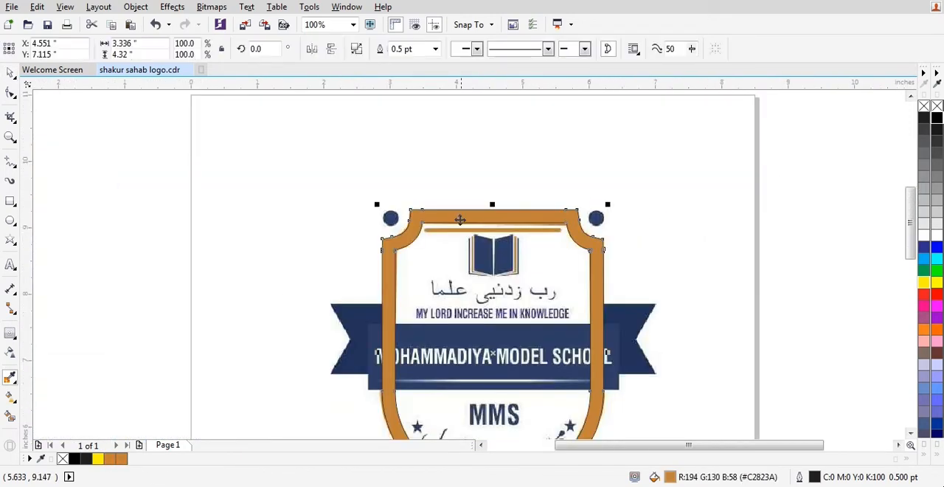
pyautogui.scroll(2, 459, 219)
pyautogui.press('space')
pyautogui.press('space')
pyautogui.hotkey('ctrl', 'z')
# Deselect the shield border and save the drawing.
pyautogui.scroll(-2, 433, 129)
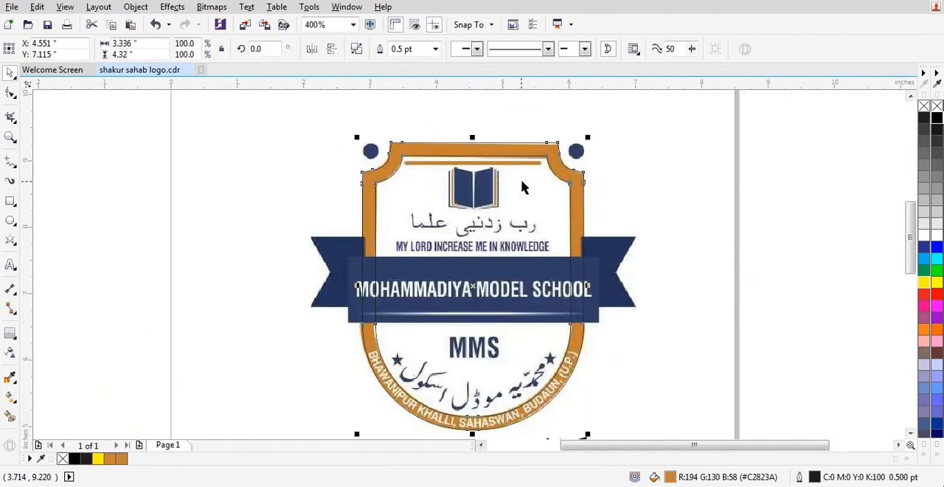
pyautogui.click(462, 173)
pyautogui.scroll(1, 462, 174)
pyautogui.hotkey('ctrl', 's')
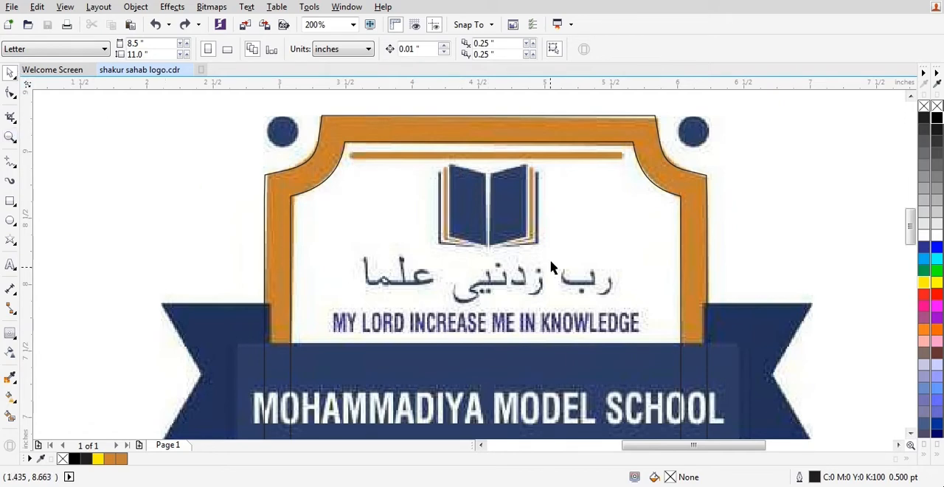
# Draw a horizontal straight line about 2.04 inches long along the orange bar above the book.
pyautogui.scroll(1, 477, 139)
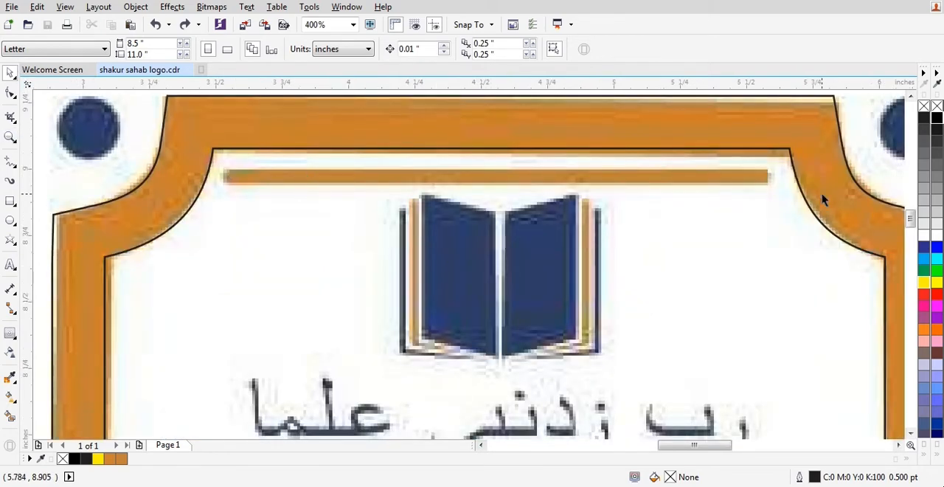
pyautogui.click(9, 163)
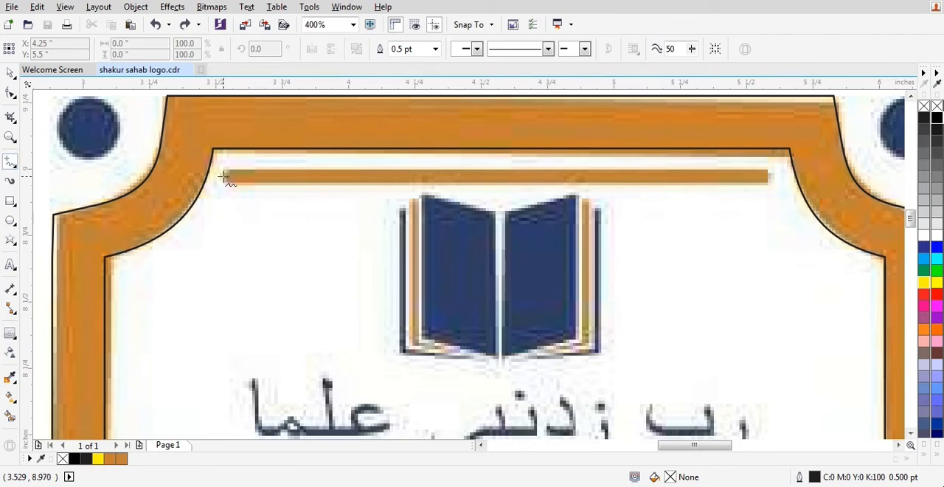
pyautogui.click(225, 177)
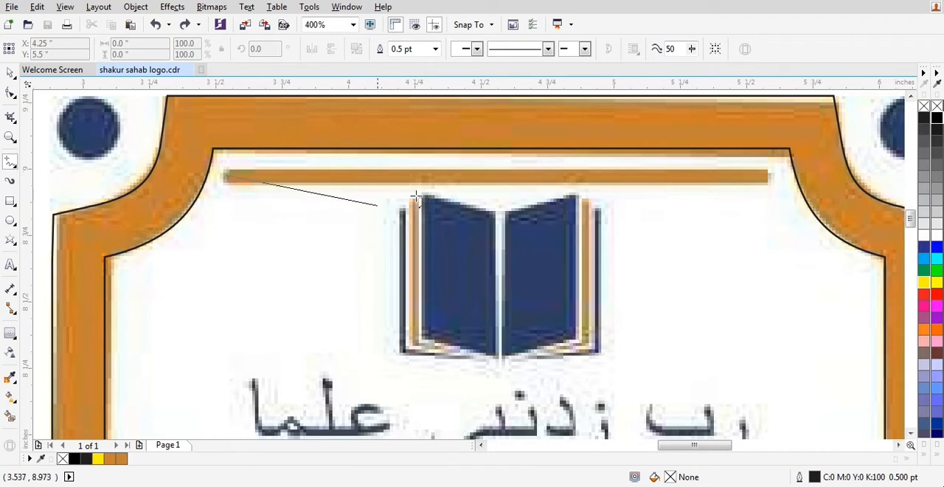
pyautogui.click(768, 182)
pyautogui.press('space')
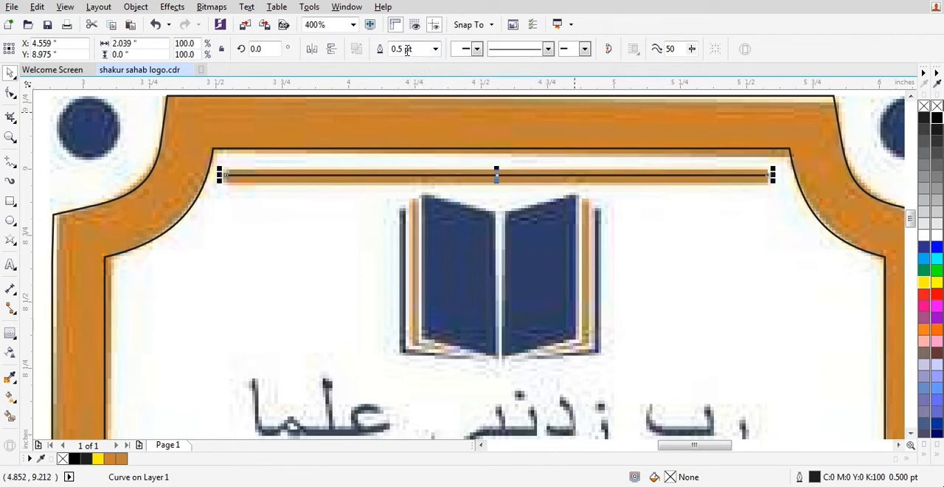
# Set the line's outline width to 4.0 pt and compare its thickness with the orange bar beneath.
pyautogui.click(435, 48)
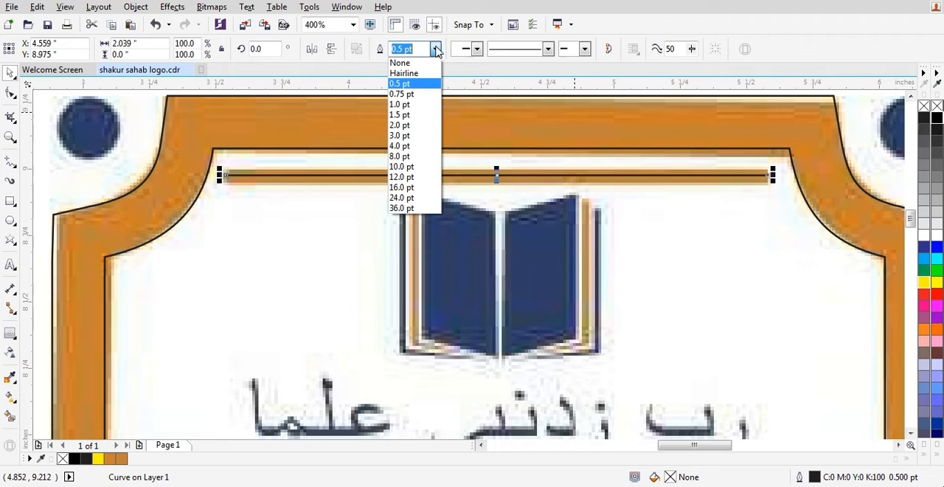
pyautogui.click(398, 138)
pyautogui.click(435, 49)
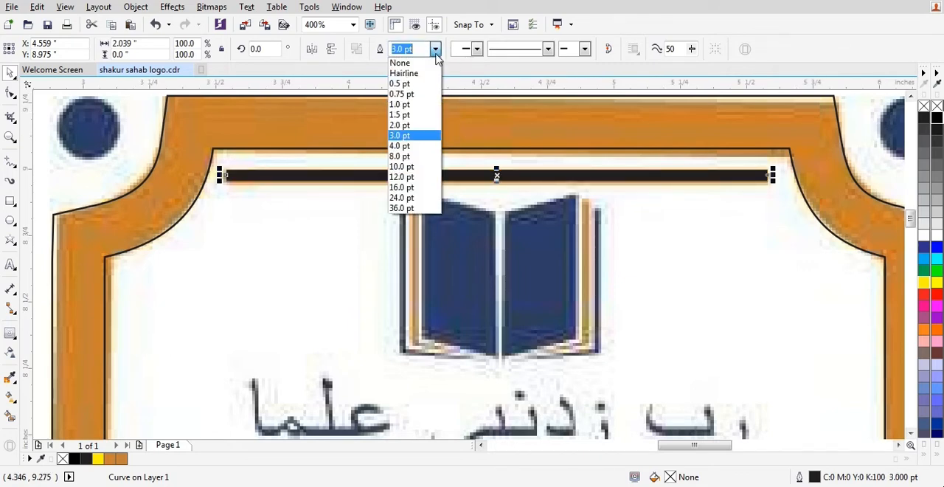
pyautogui.click(399, 145)
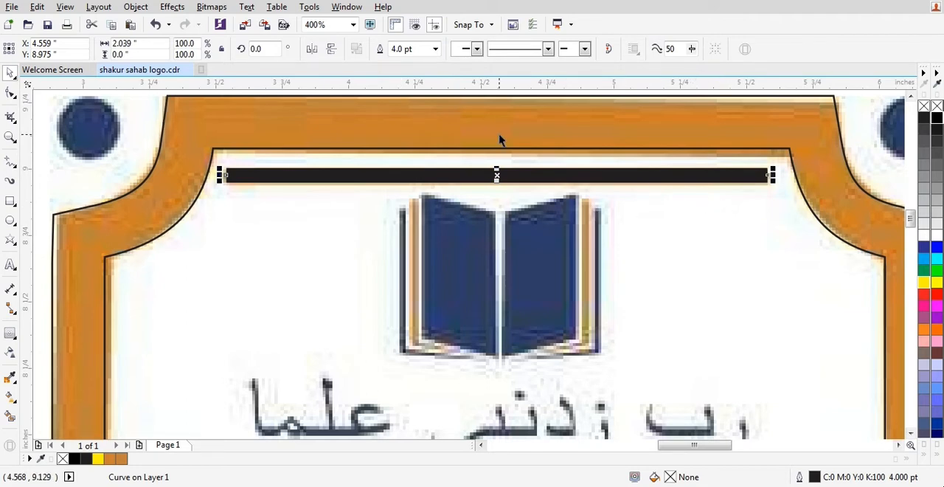
pyautogui.moveTo(242, 182); pyautogui.dragTo(243, 205)
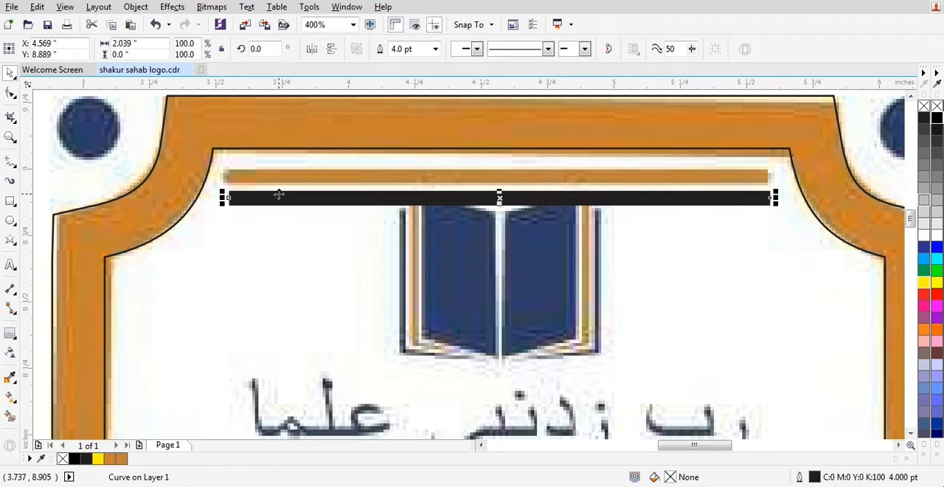
pyautogui.moveTo(278, 194); pyautogui.dragTo(247, 175)
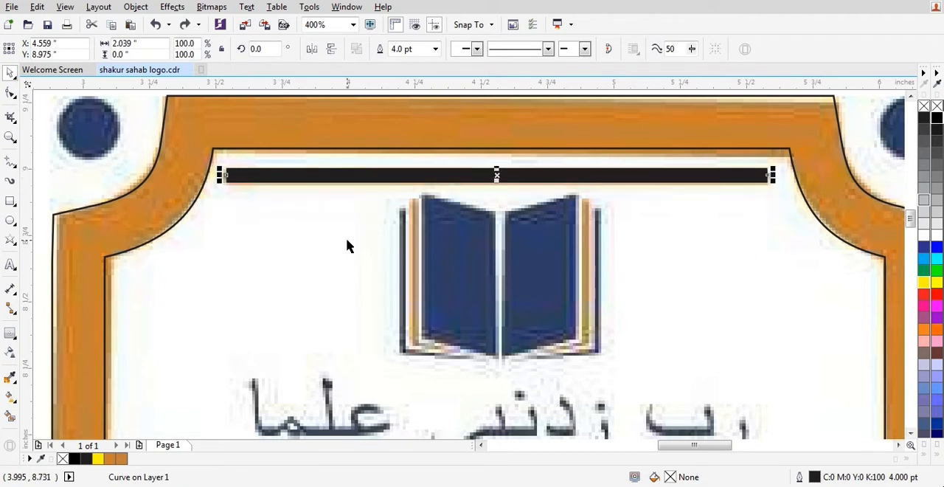
# Give the line round caps in the Outline Pen settings.
pyautogui.press('F12')
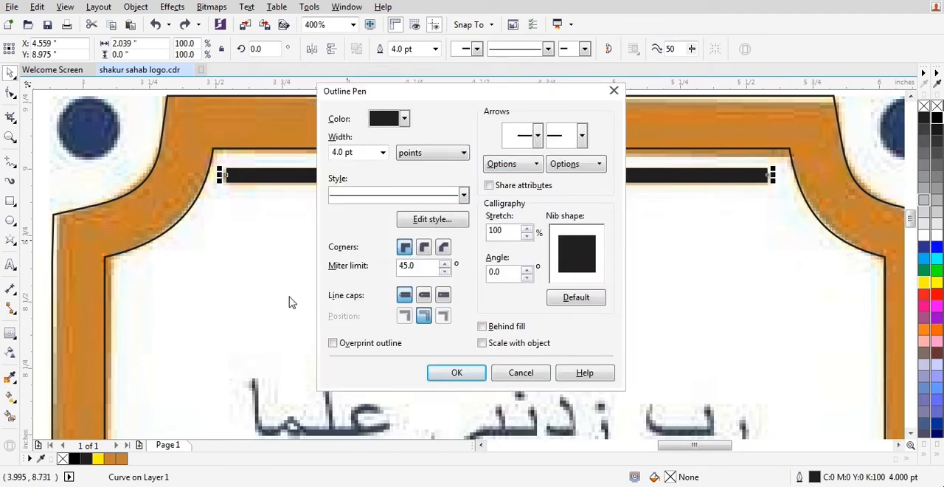
pyautogui.moveTo(486, 100); pyautogui.dragTo(587, 94)
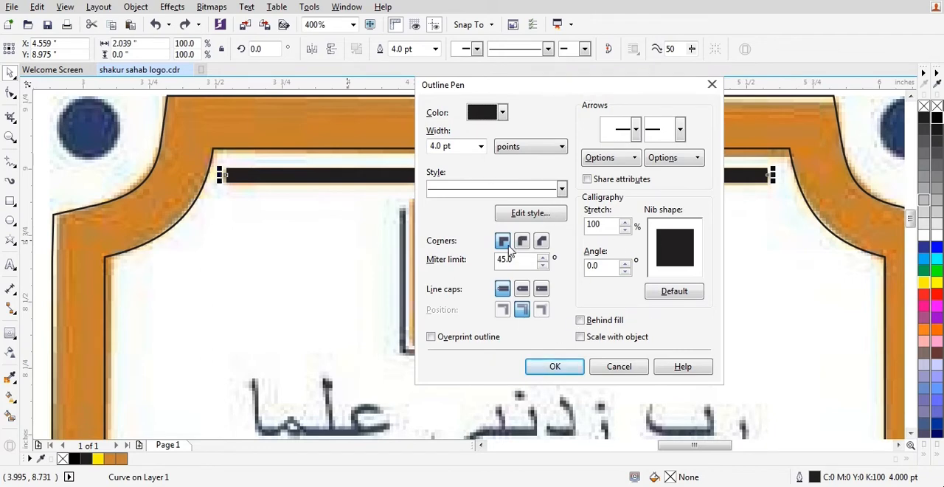
pyautogui.click(522, 289)
pyautogui.click(561, 368)
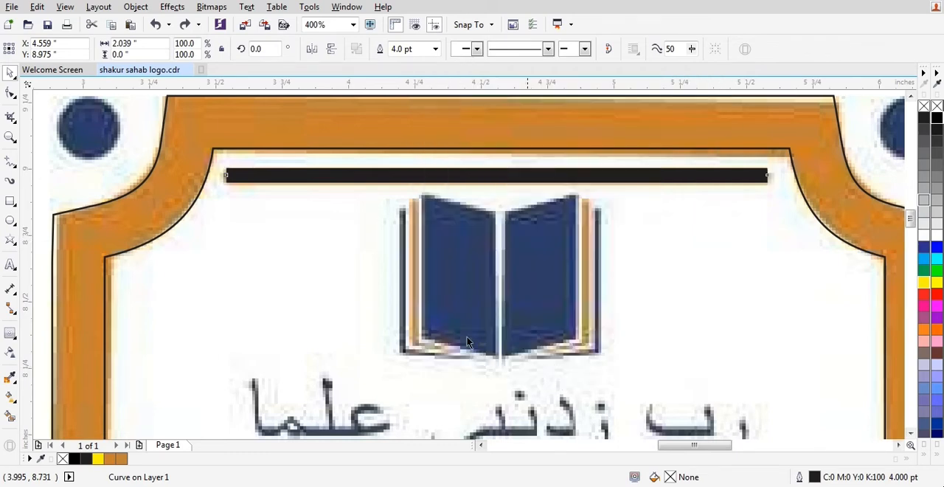
# Check the line's rounded ends against the bar, clear the selection and save the drawing.
pyautogui.click(773, 203)
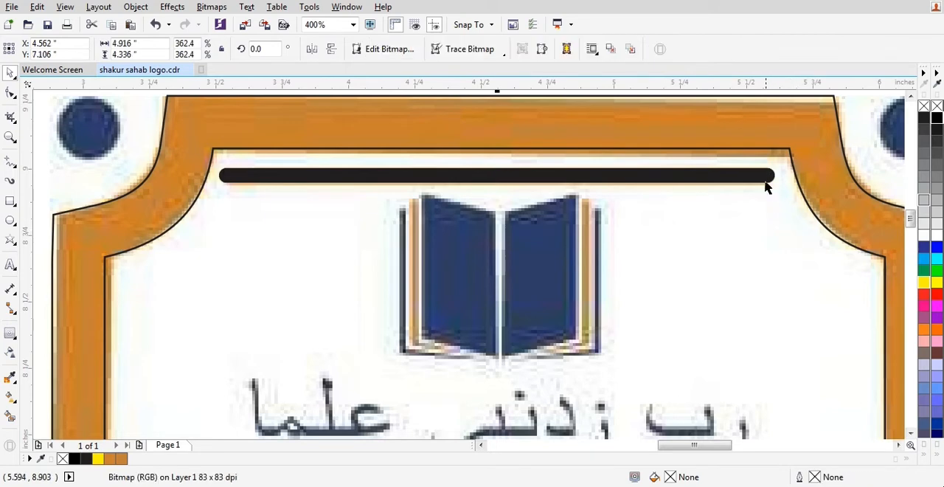
pyautogui.click(261, 178)
pyautogui.scroll(-1, 594, 168)
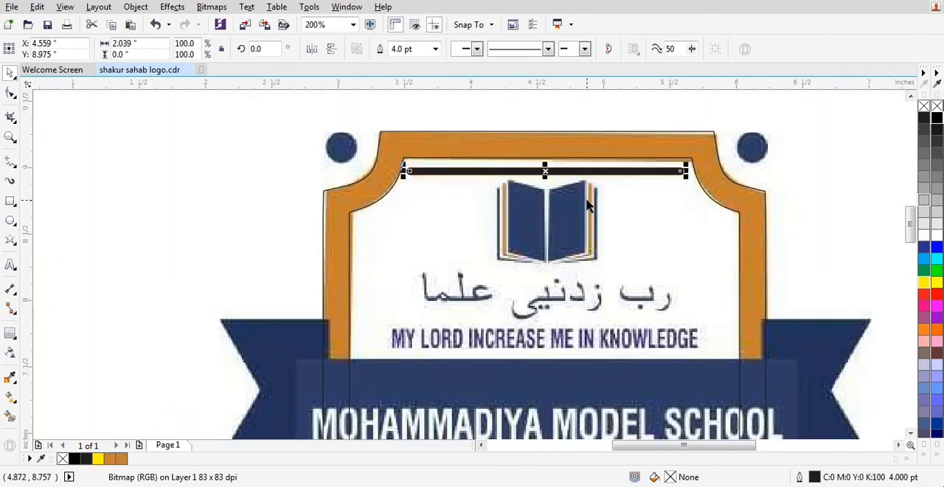
pyautogui.press('Escape')
pyautogui.scroll(-1, 563, 161)
pyautogui.hotkey('ctrl', 's')
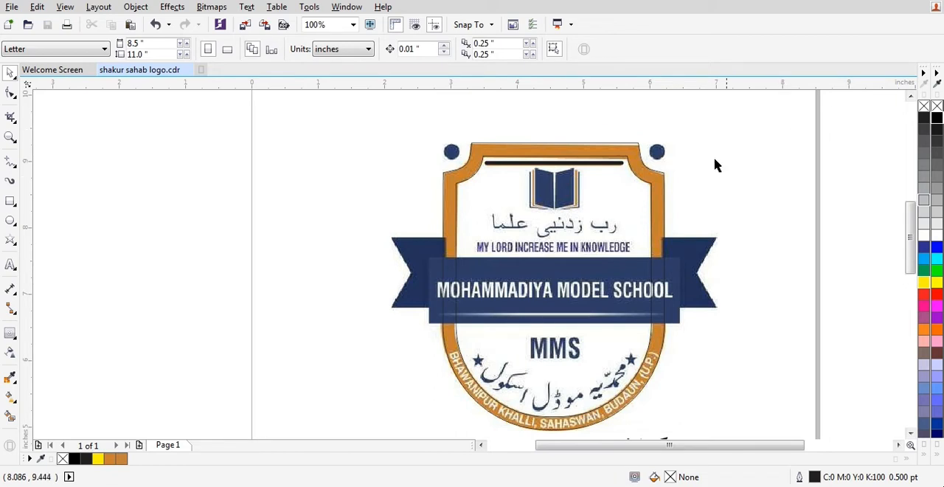
# Draw a circle about 0.22 inches in diameter over the blue dot beside the shield's upper-right corner.
pyautogui.scroll(-1, 592, 184)
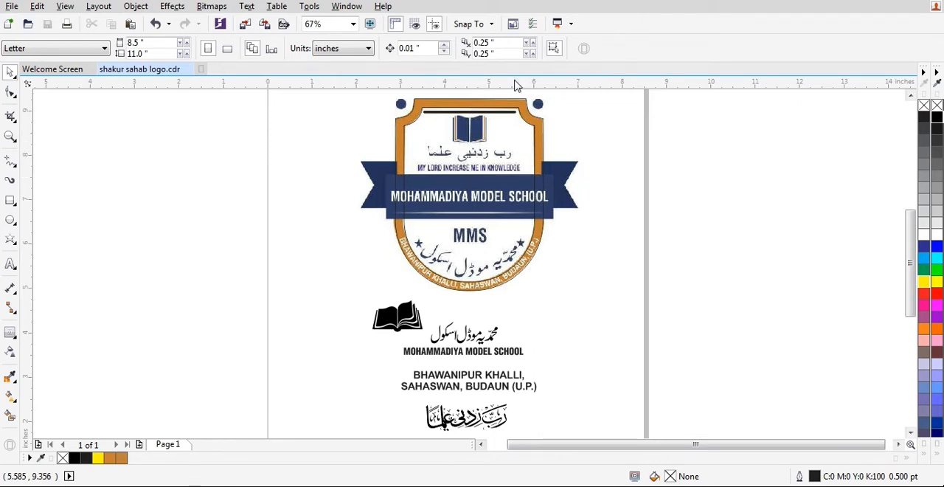
pyautogui.press('F2')
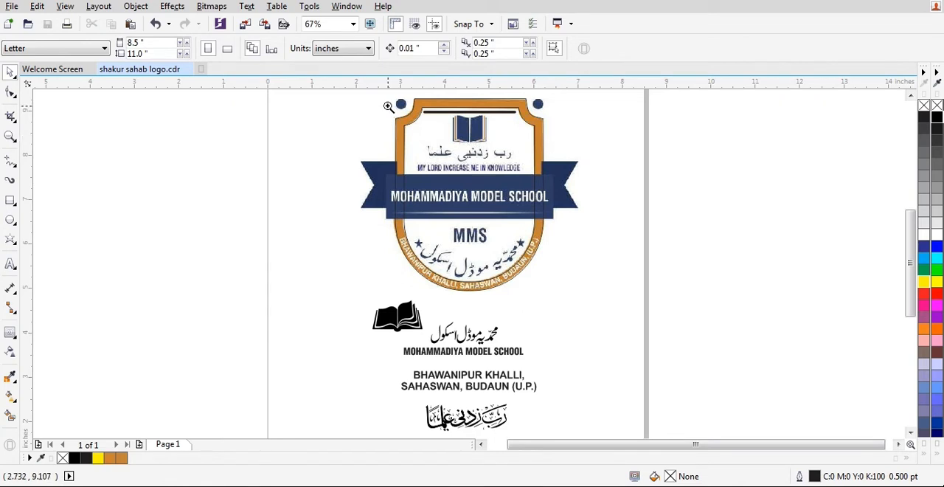
pyautogui.moveTo(385, 99); pyautogui.dragTo(565, 129)
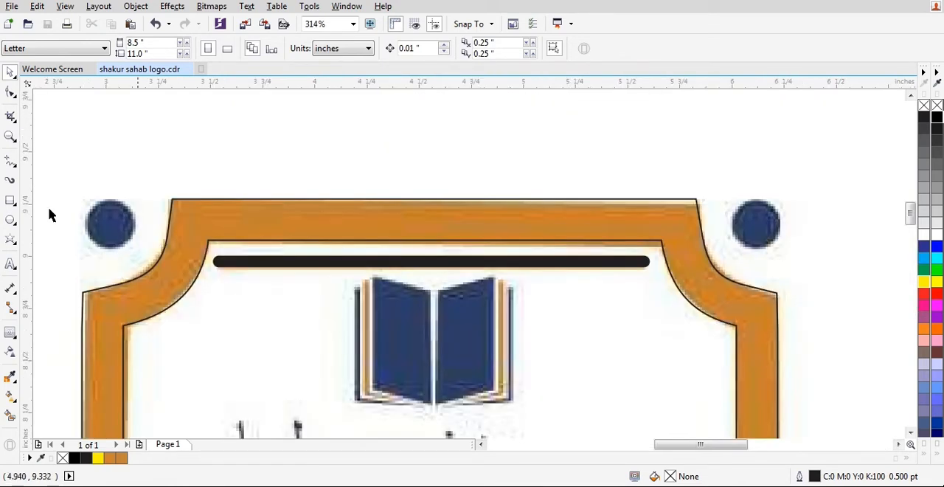
pyautogui.click(12, 219)
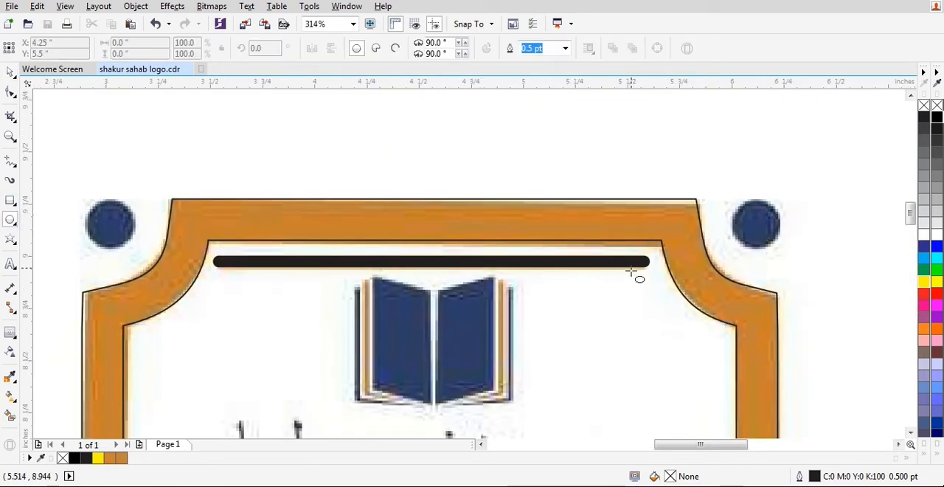
pyautogui.moveTo(732, 202); pyautogui.dragTo(778, 252)
pyautogui.scroll(3, 799, 212)
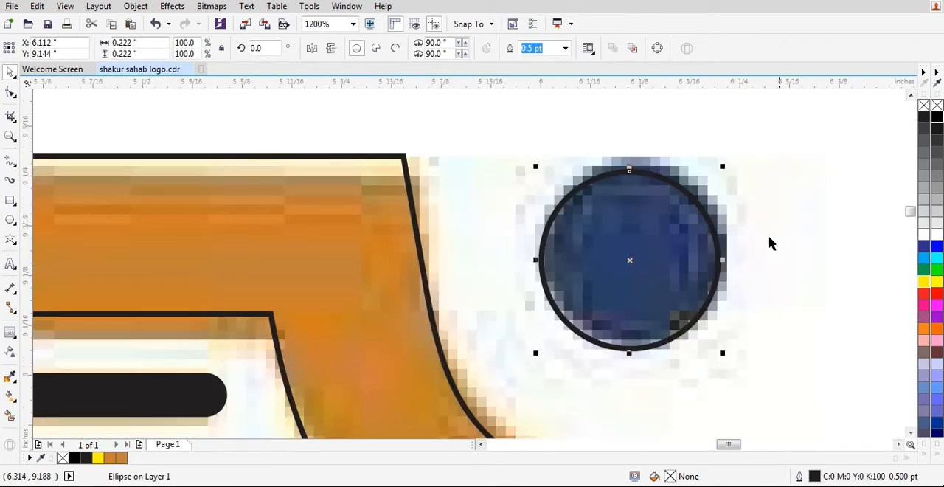
# Resize the circle to about 0.237 inches so it fits the edge of the blue dot.
pyautogui.moveTo(729, 160); pyautogui.dragTo(738, 152)
pyautogui.scroll(-2, 701, 208)
pyautogui.scroll(3, 712, 192)
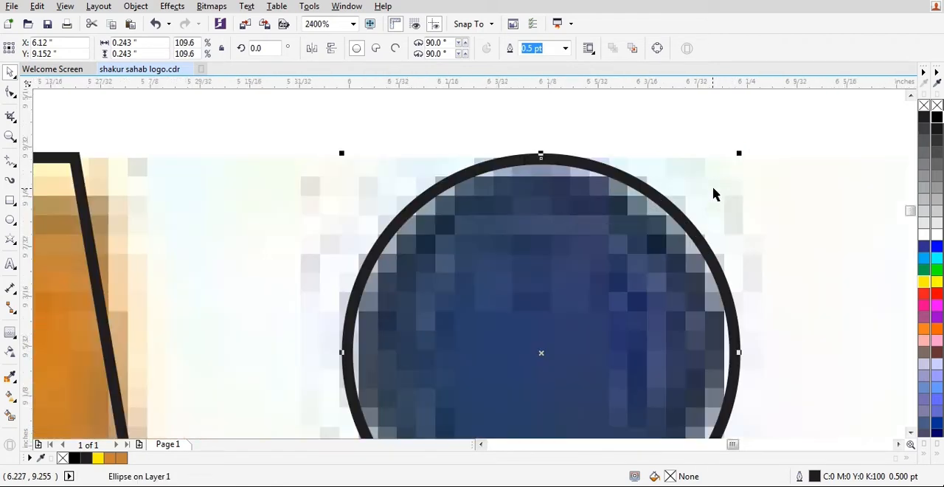
pyautogui.moveTo(740, 154); pyautogui.dragTo(738, 158)
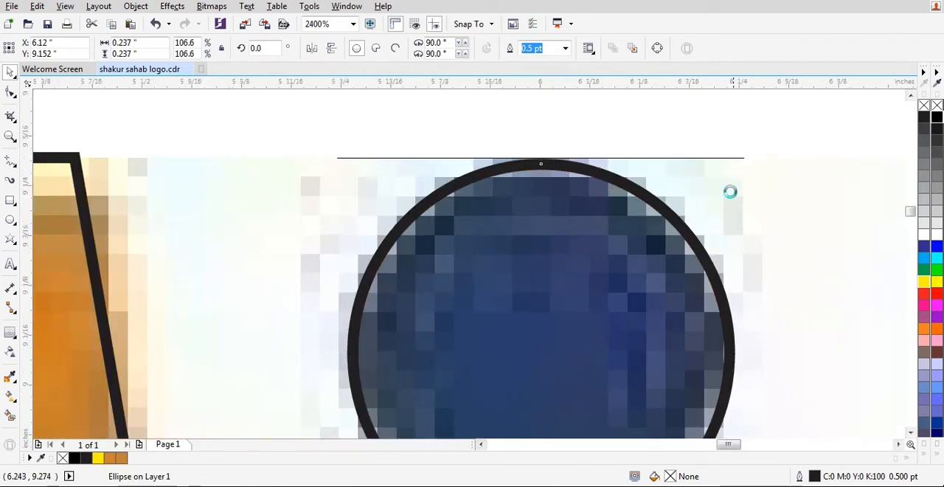
pyautogui.scroll(-5, 745, 221)
pyautogui.scroll(1, 719, 236)
# Copy the circle straight across onto the blue dot beside the shield's upper-left corner.
pyautogui.moveTo(764, 235); pyautogui.dragTo(149, 236)
pyautogui.rightClick(149, 236)
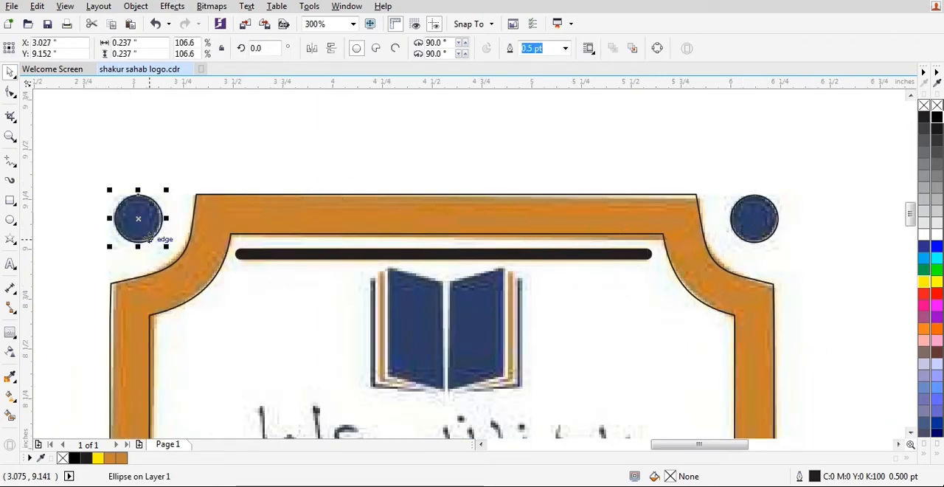
pyautogui.scroll(2, 117, 218)
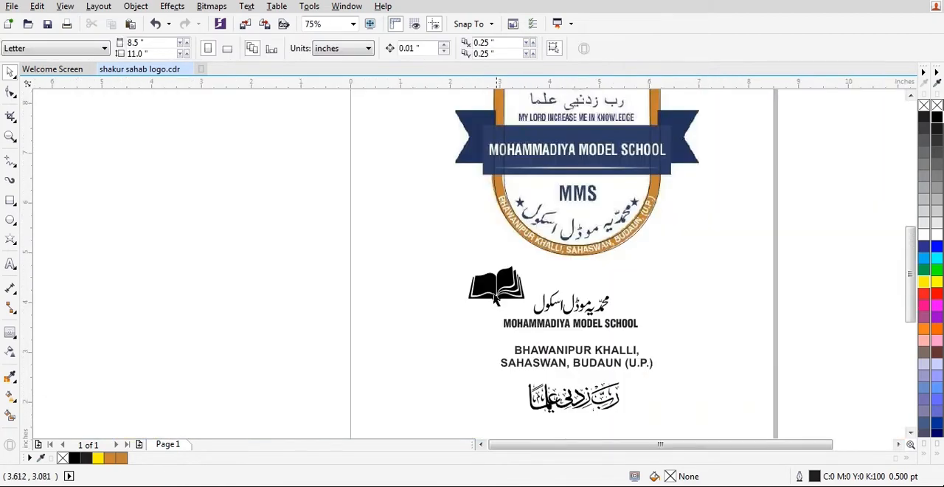
# Move the black open-book group from below the logo onto the book inside the shield.
pyautogui.click(496, 296)
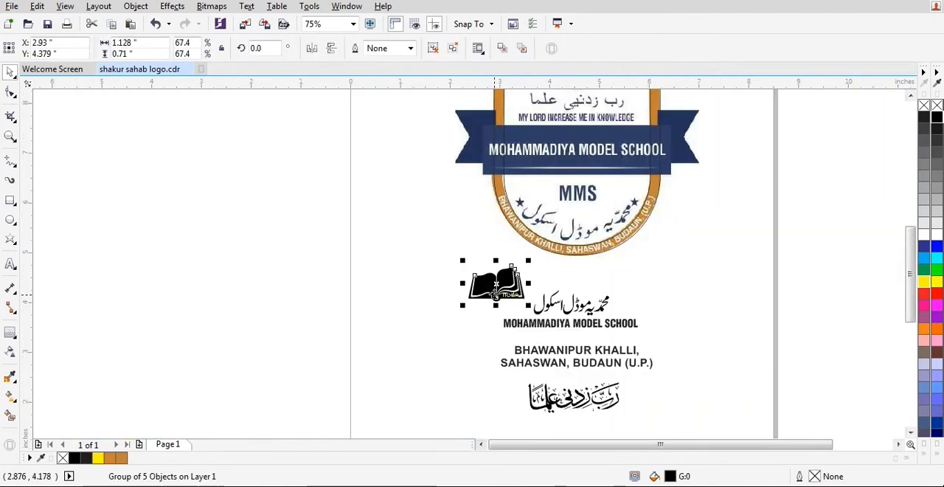
pyautogui.scroll(-1, 496, 294)
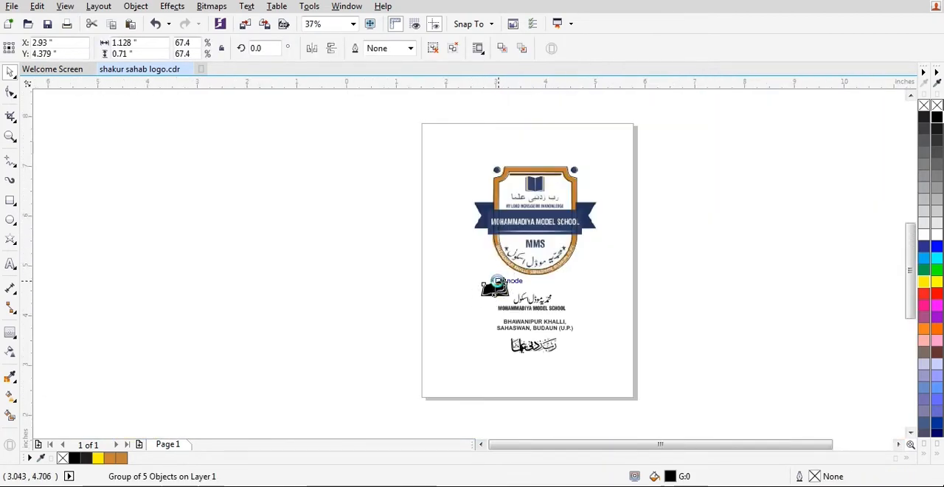
pyautogui.scroll(1, 500, 286)
pyautogui.scroll(-1, 499, 292)
pyautogui.moveTo(493, 296); pyautogui.dragTo(532, 197)
pyautogui.scroll(5, 534, 195)
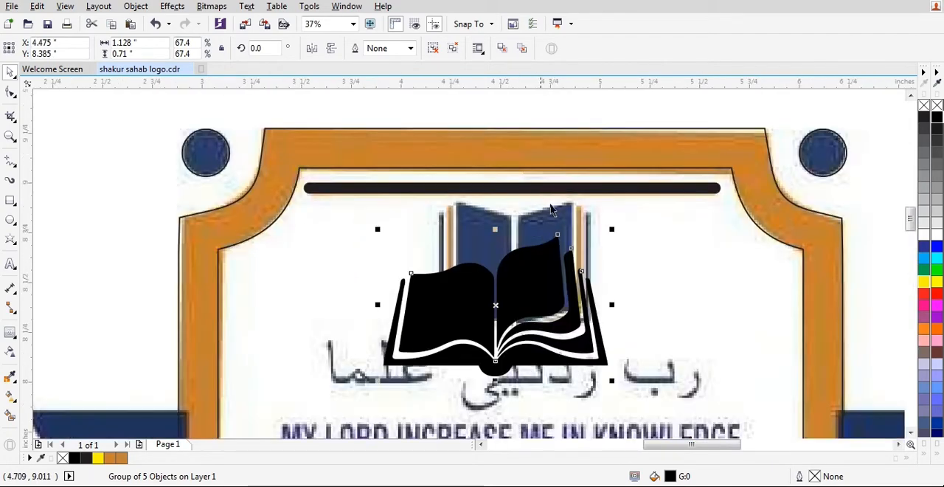
# Centre the black book horizontally under the thick line, shift it slightly up over the blue book and deselect.
pyautogui.moveTo(634, 189); pyautogui.dragTo(627, 191)
pyautogui.keyDown('shift'); pyautogui.click(632, 188); pyautogui.keyUp('shift')
pyautogui.press('c')
pyautogui.click(557, 246)
pyautogui.scroll(1, 556, 245)
pyautogui.scroll(-3, 556, 243)
pyautogui.press('Escape')
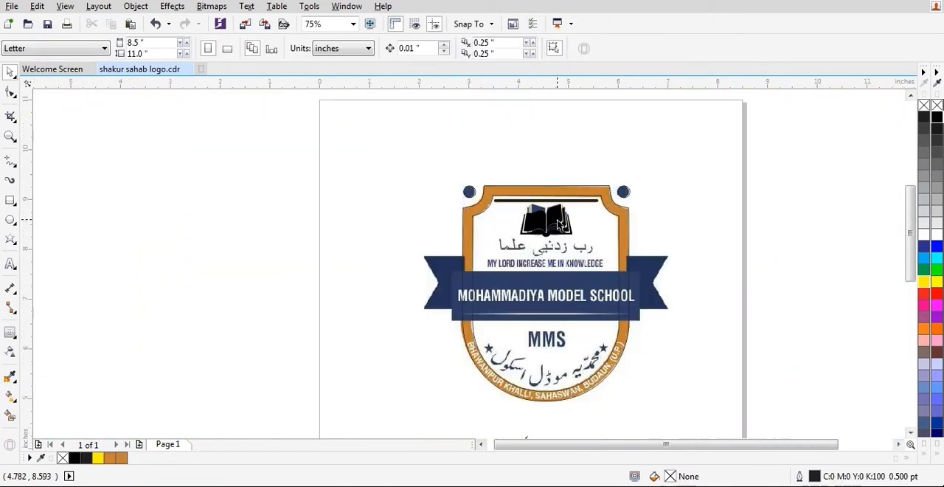
# Move the black Arabic calligraphy group from below the logo onto the motto area under the book in the shield.
pyautogui.scroll(-1, 549, 324)
pyautogui.scroll(1, 548, 353)
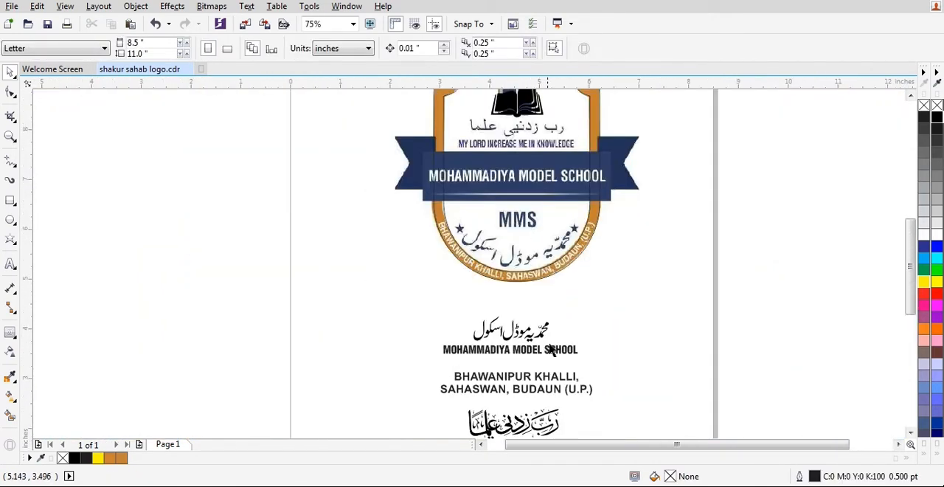
pyautogui.click(542, 426)
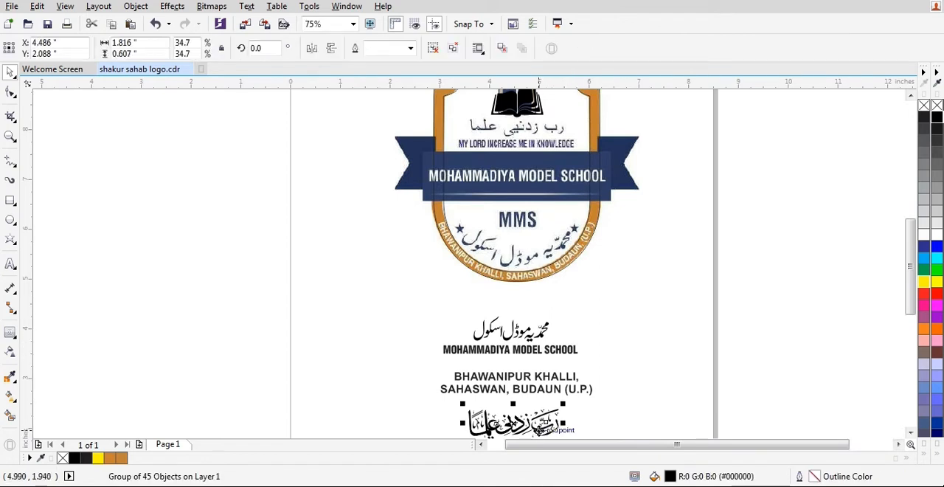
pyautogui.moveTo(542, 427); pyautogui.dragTo(540, 122)
pyautogui.scroll(2, 541, 120)
pyautogui.scroll(-1, 538, 170)
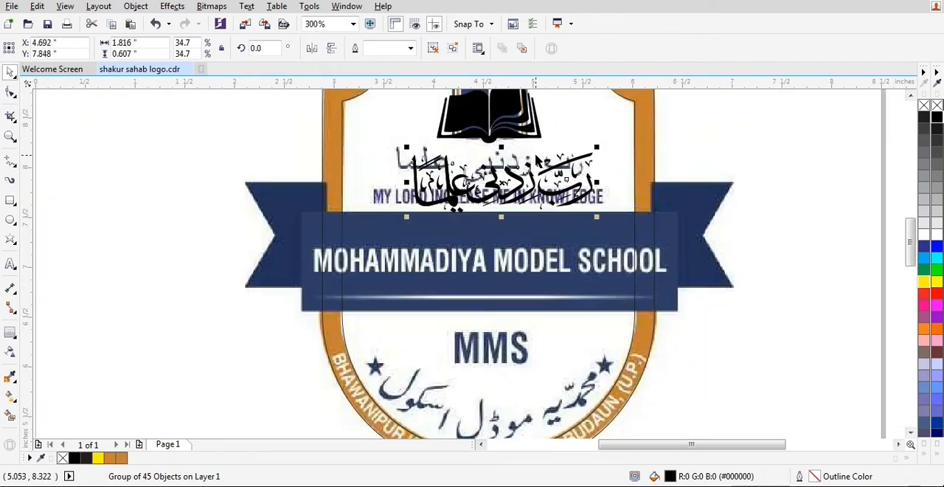
# Centre the Arabic calligraphy horizontally with the black book above it and deselect.
pyautogui.keyDown('shift'); pyautogui.click(520, 107); pyautogui.keyUp('shift')
pyautogui.scroll(2, 526, 170)
pyautogui.click(568, 170)
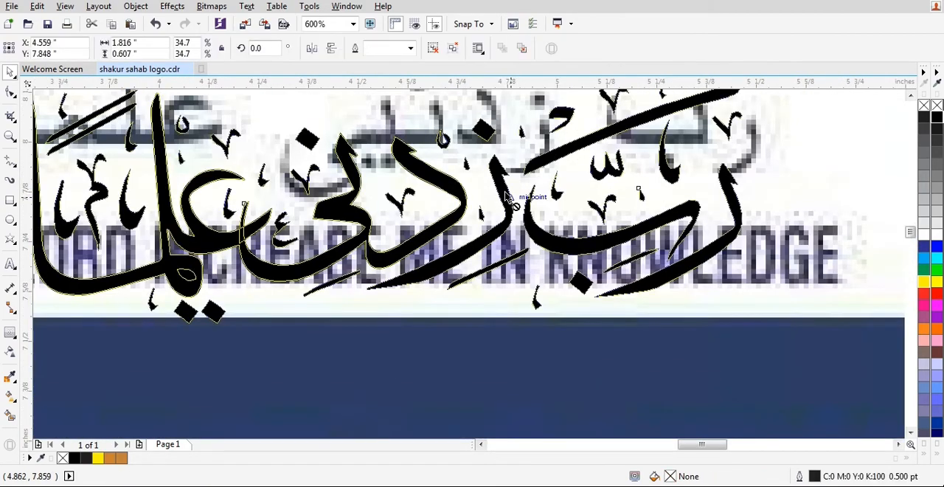
pyautogui.scroll(-2, 568, 170)
pyautogui.press('Escape')
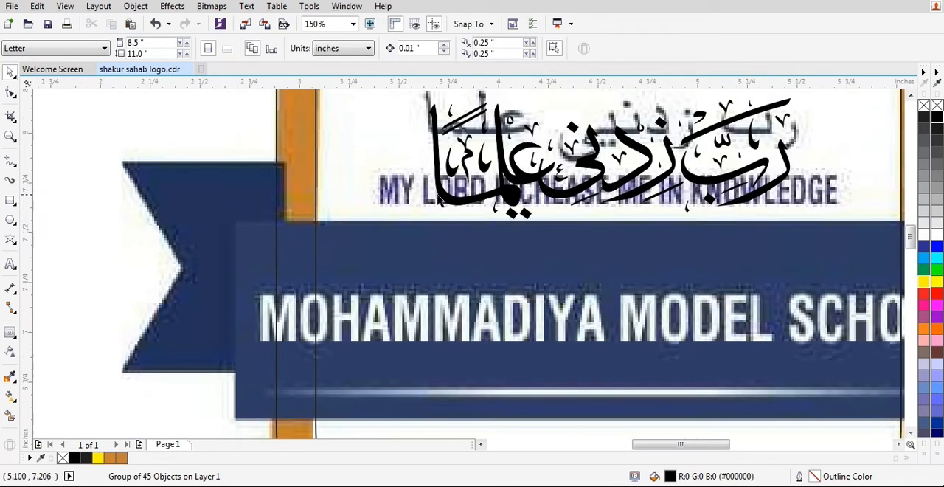
# Nudge the Arabic calligraphy slightly upward over the bitmap's Arabic motto, deselect it and save the file.
pyautogui.scroll(1, 787, 209)
pyautogui.scroll(-1, 546, 170)
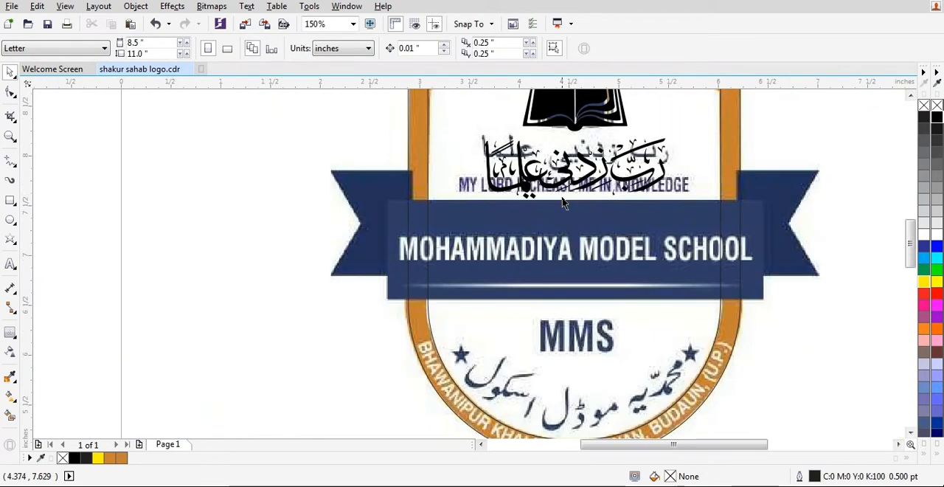
pyautogui.scroll(1, 565, 204)
pyautogui.click(592, 228)
pyautogui.press('Up')
pyautogui.press('Up')
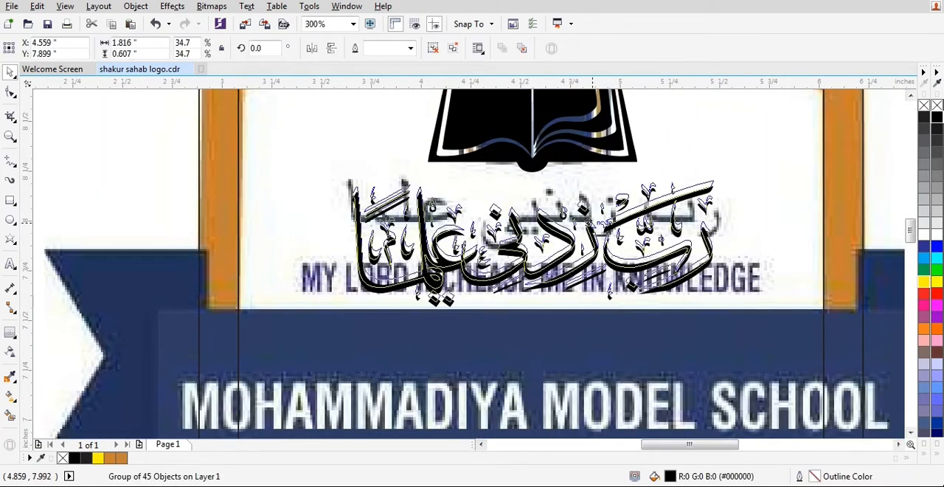
pyautogui.scroll(-2, 542, 161)
pyautogui.scroll(-1, 542, 160)
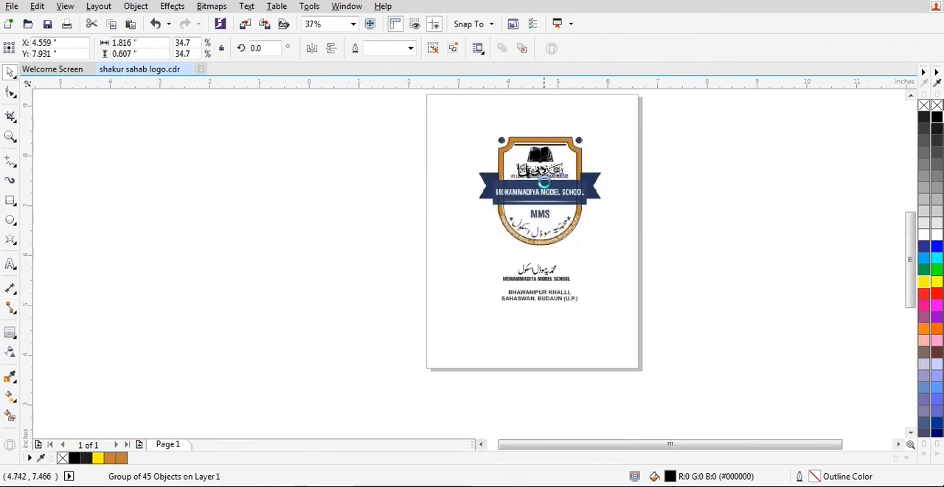
pyautogui.scroll(1, 579, 204)
pyautogui.press('Escape')
pyautogui.scroll(1, 579, 204)
pyautogui.hotkey('ctrl', 's')
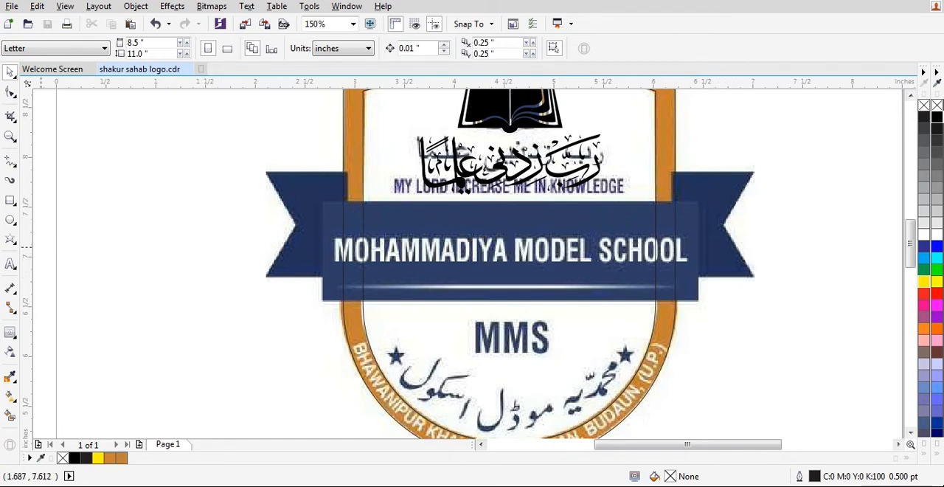
# Draw a rectangle about 0.839 by 1.056 inches over the ribbon's left tail and convert it to curves.
pyautogui.click(11, 200)
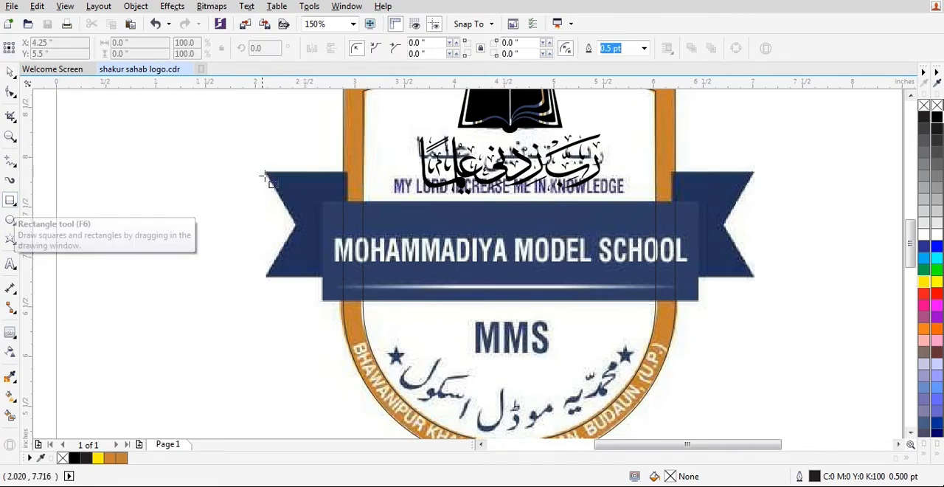
pyautogui.moveTo(265, 171); pyautogui.dragTo(350, 281)
pyautogui.scroll(2, 256, 236)
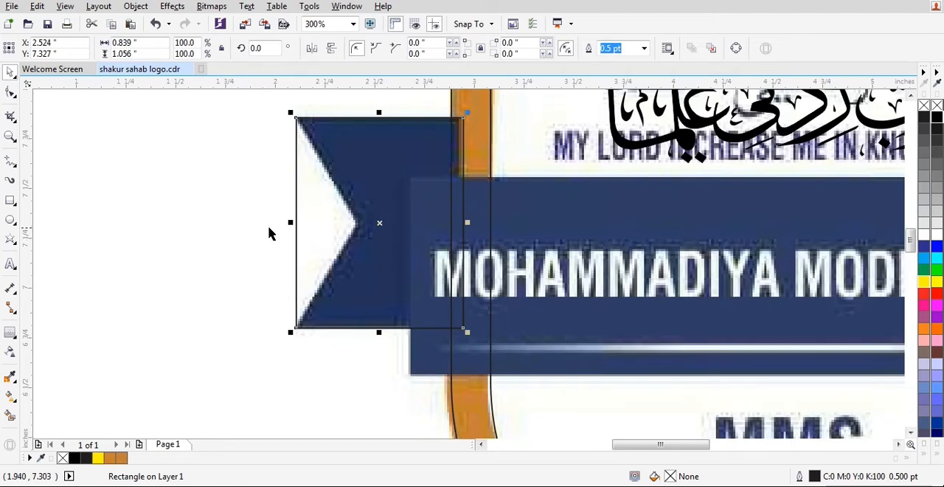
pyautogui.hotkey('ctrl', 'q')
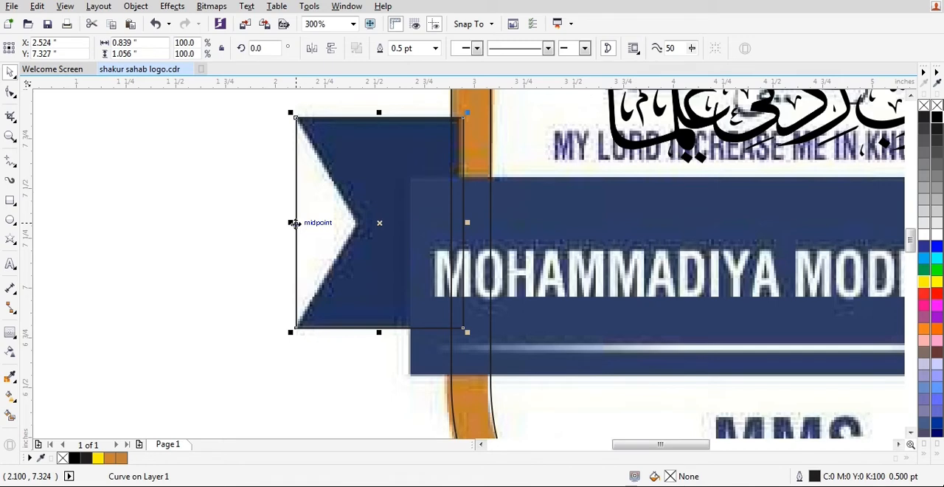
# Add a node midway on the rectangle's outer edge and move it inward to the point of the ribbon tail's notch.
pyautogui.press('F10')
pyautogui.press('space')
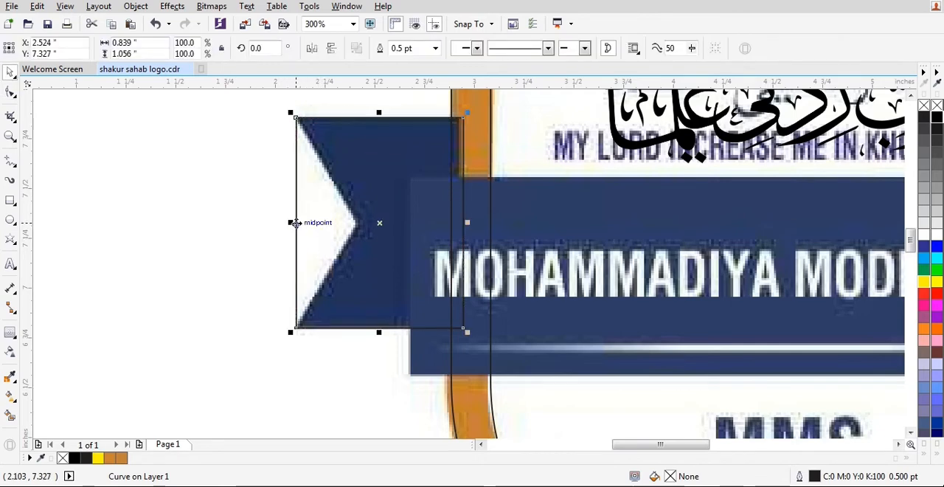
pyautogui.click(11, 92)
pyautogui.press('space')
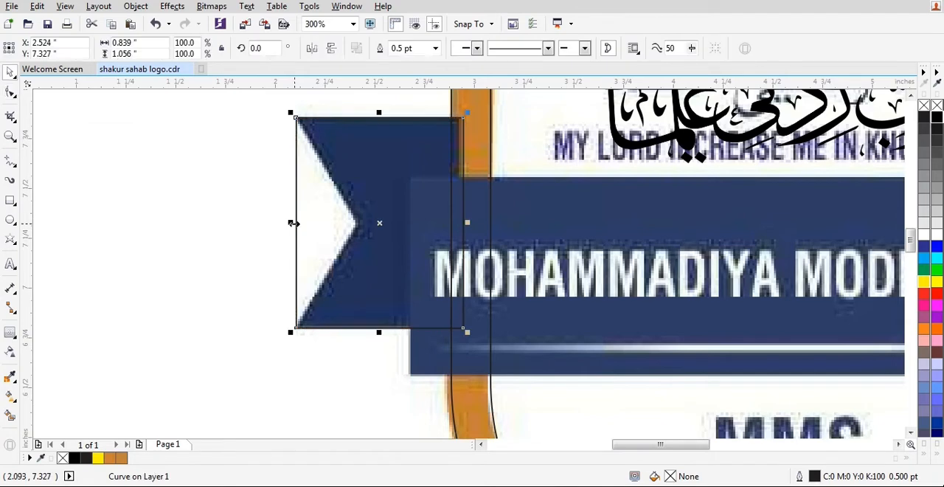
pyautogui.press('space')
pyautogui.press('space')
pyautogui.click(10, 91)
pyautogui.press('space')
pyautogui.press('space')
pyautogui.press('space')
pyautogui.press('space')
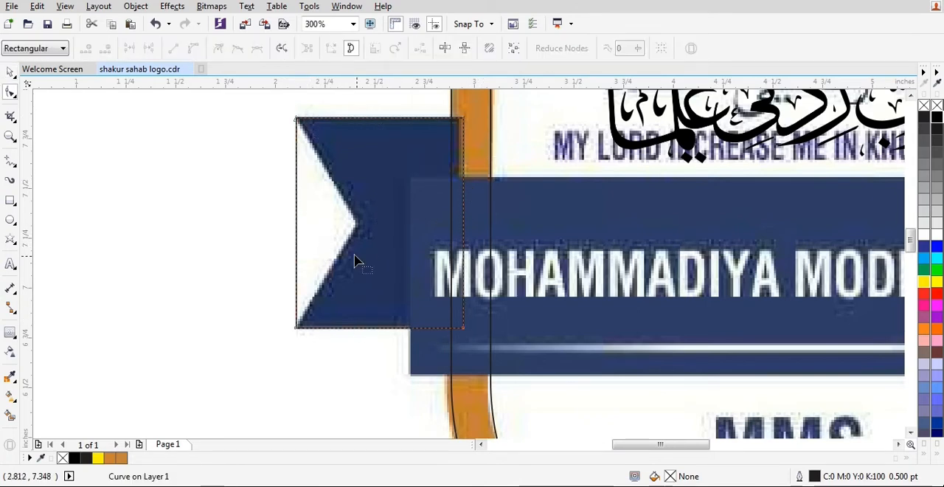
pyautogui.click(295, 220)
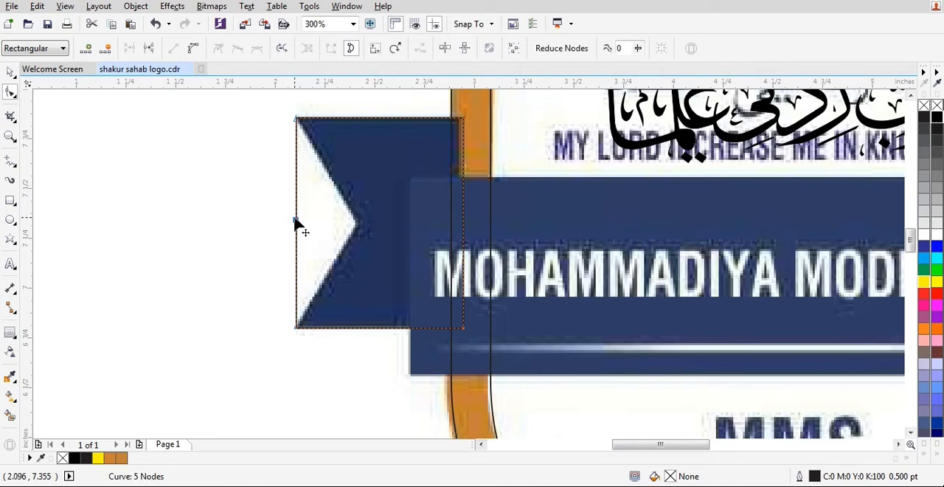
pyautogui.moveTo(297, 220); pyautogui.dragTo(357, 225)
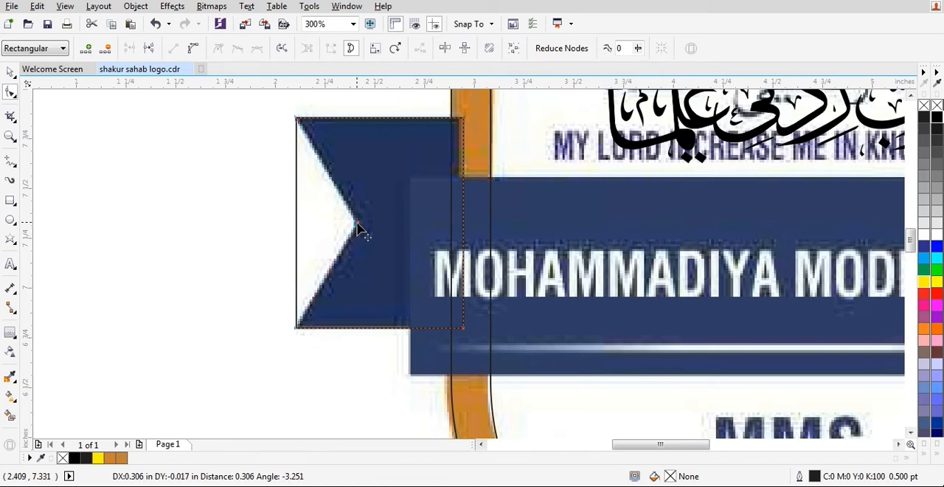
pyautogui.moveTo(357, 225); pyautogui.dragTo(358, 226)
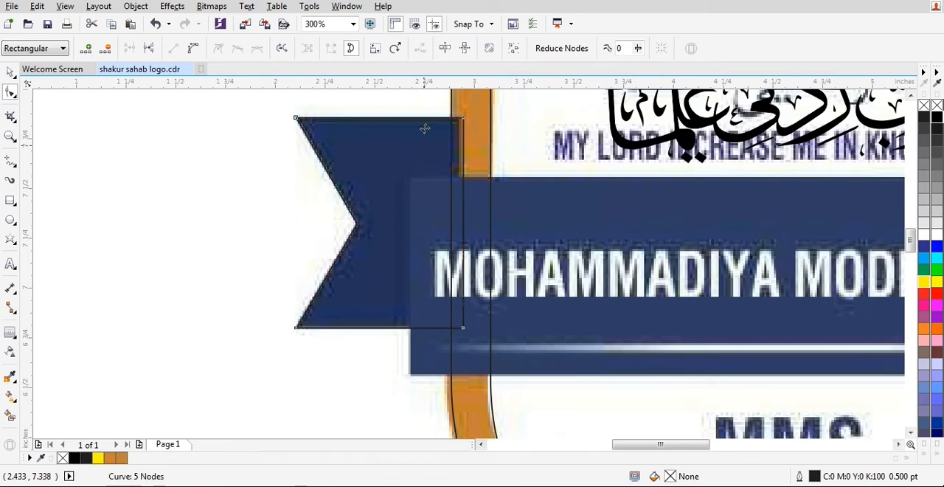
pyautogui.press('space')
# Copy the notched tail straight across beyond the ribbon's other end and mirror the copy horizontally.
pyautogui.scroll(-2, 317, 244)
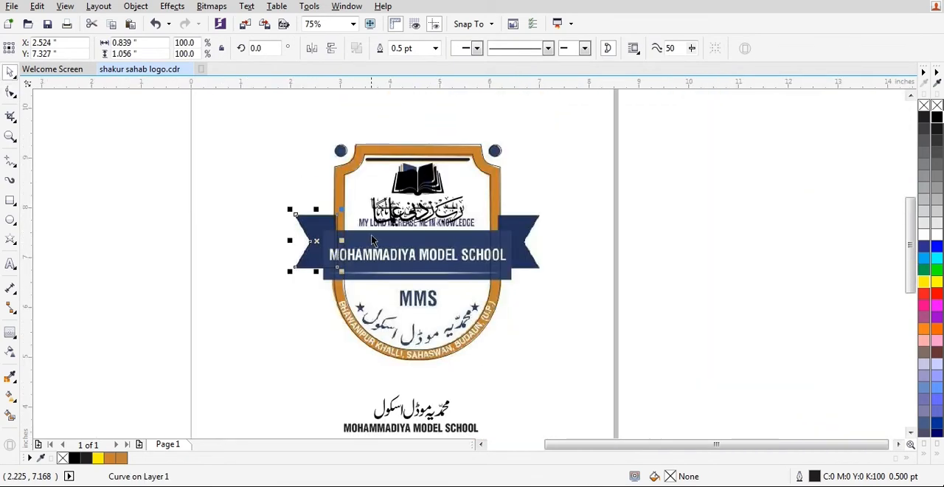
pyautogui.scroll(2, 373, 237)
pyautogui.scroll(-1, 347, 239)
pyautogui.moveTo(229, 236); pyautogui.dragTo(710, 256)
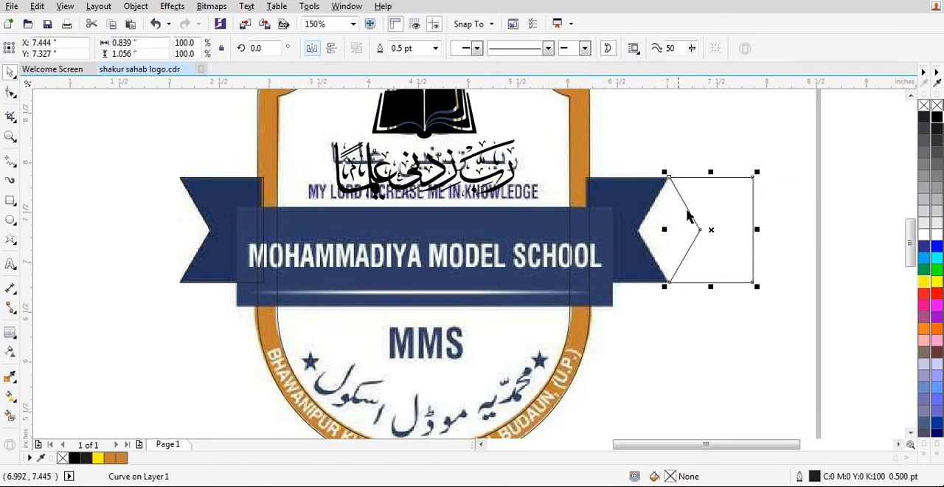
pyautogui.click(720, 127)
pyautogui.click(723, 217)
pyautogui.click(313, 48)
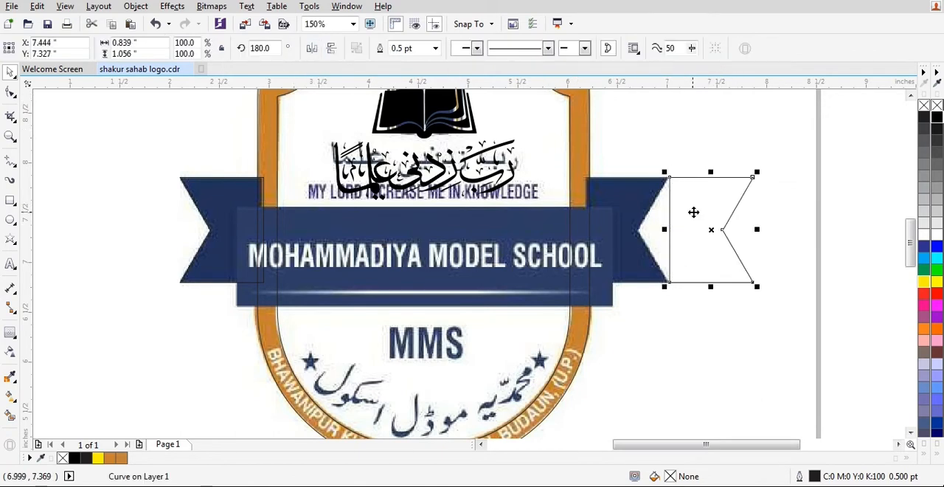
# Move the mirrored tail straight back onto the ribbon's right tail in the bitmap and deselect it.
pyautogui.scroll(2, 693, 213)
pyautogui.moveTo(731, 211); pyautogui.dragTo(567, 225)
pyautogui.scroll(-3, 702, 248)
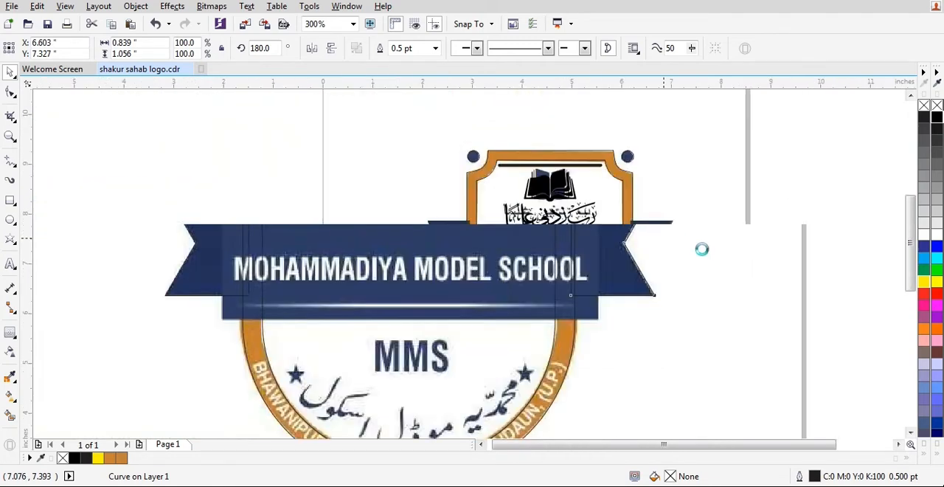
pyautogui.scroll(2, 214, 213)
pyautogui.click(214, 213)
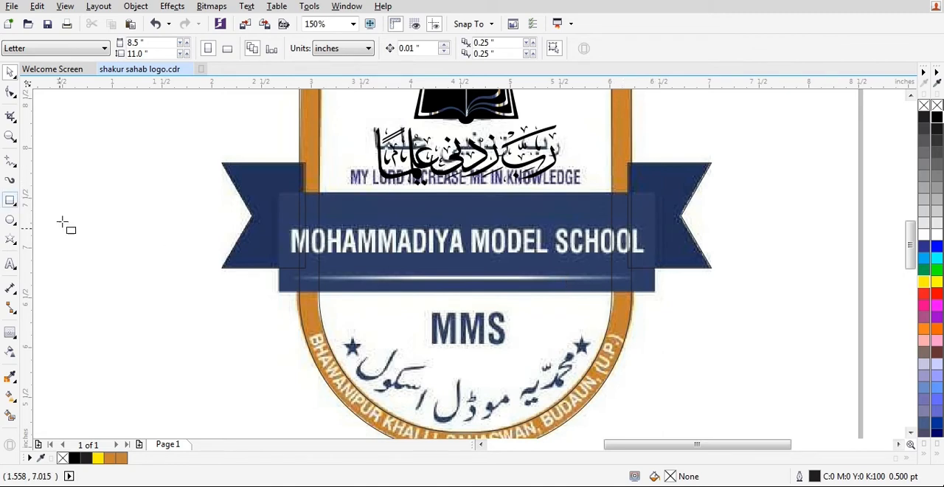
# Draw a rectangle about 3.8 by 1.0 inches over the banner's central bar bearing the school name.
pyautogui.click(13, 204)
pyautogui.moveTo(279, 193); pyautogui.dragTo(659, 294)
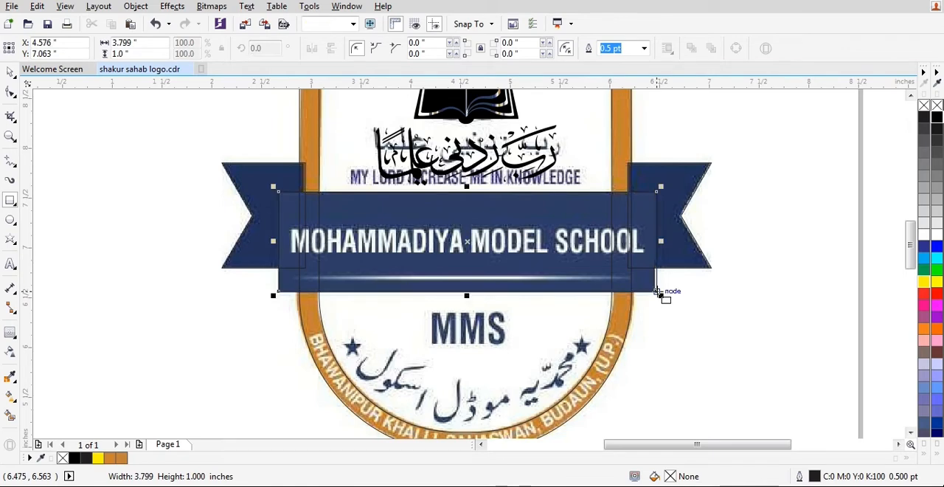
pyautogui.press('space')
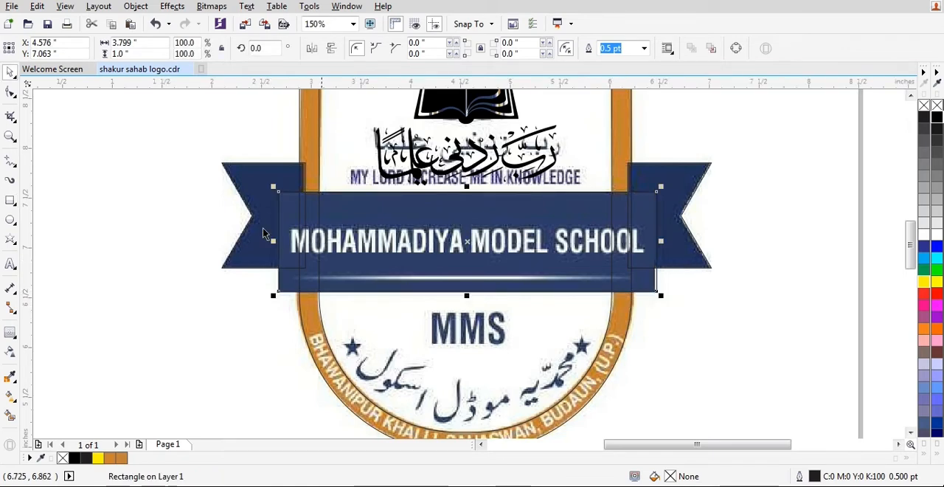
# Combine the left and right ribbon tails into a single curve.
pyautogui.click(267, 235)
pyautogui.keyDown('shift'); pyautogui.click(659, 173); pyautogui.keyUp('shift')
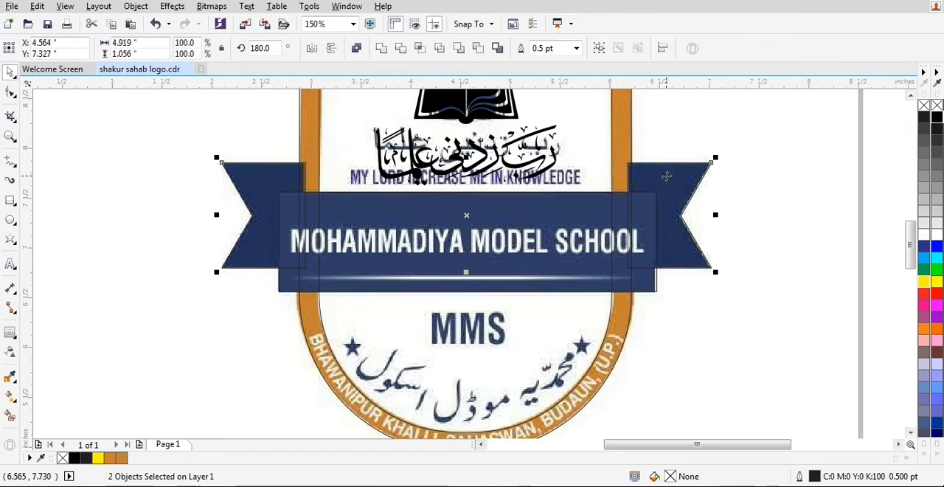
pyautogui.click(361, 50)
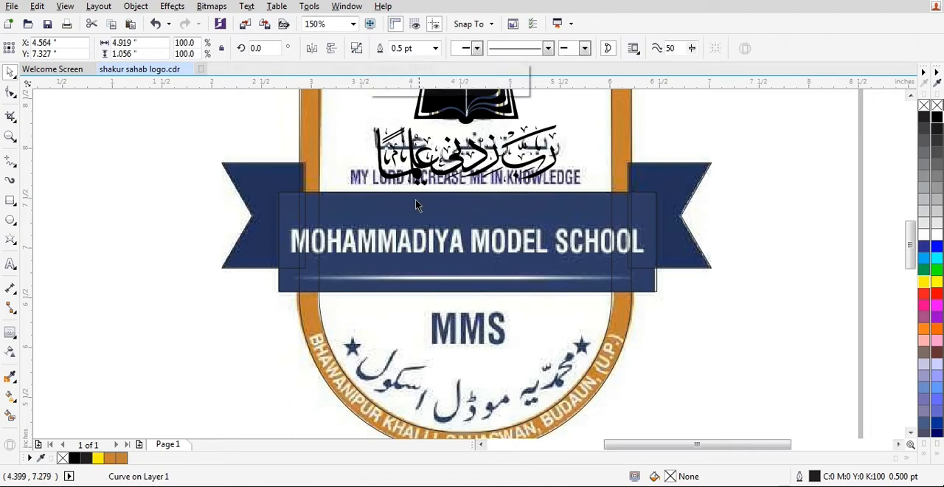
pyautogui.click(415, 197)
pyautogui.keyDown('shift'); pyautogui.click(703, 179); pyautogui.keyUp('shift')
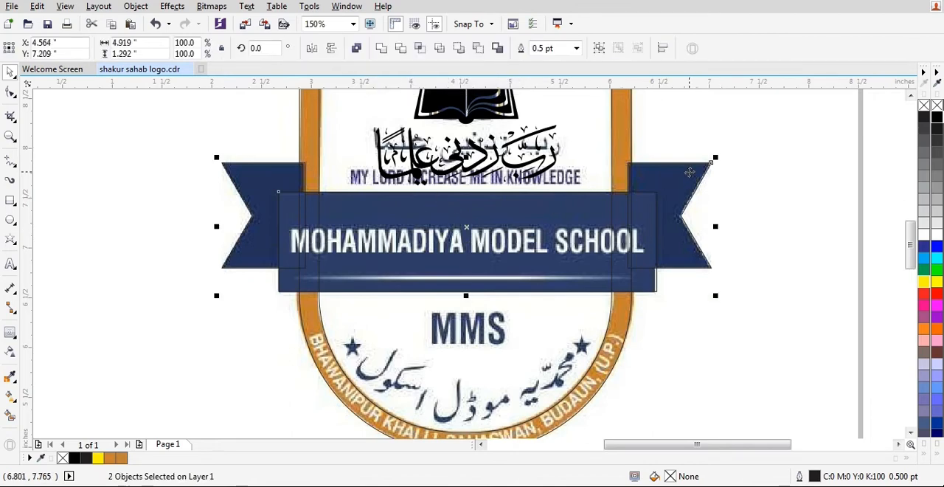
pyautogui.click(792, 227)
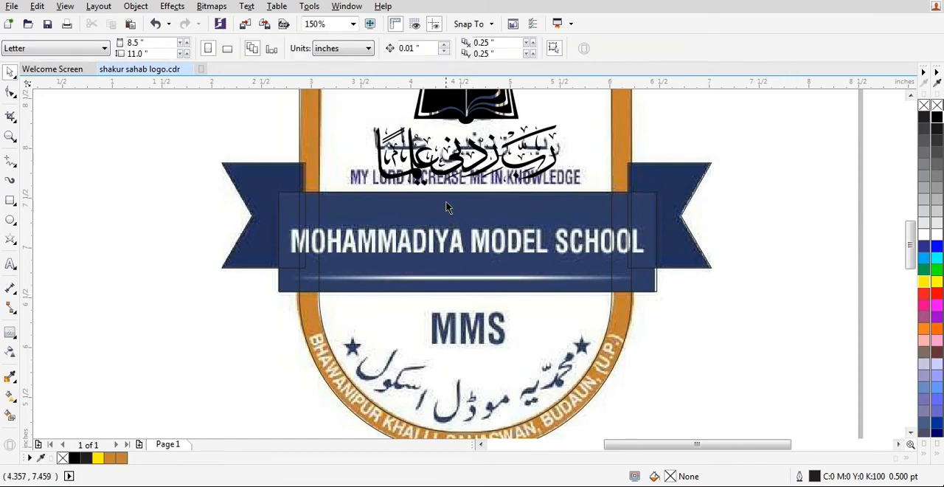
# Centre the banner rectangle horizontally between the combined ribbon tails and deselect everything.
pyautogui.click(446, 203)
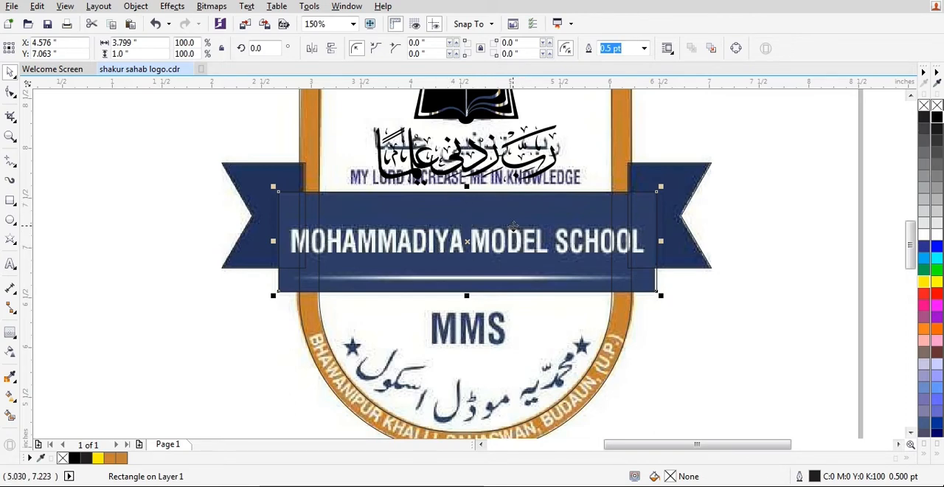
pyautogui.keyDown('shift'); pyautogui.click(691, 192); pyautogui.keyUp('shift')
pyautogui.press('c')
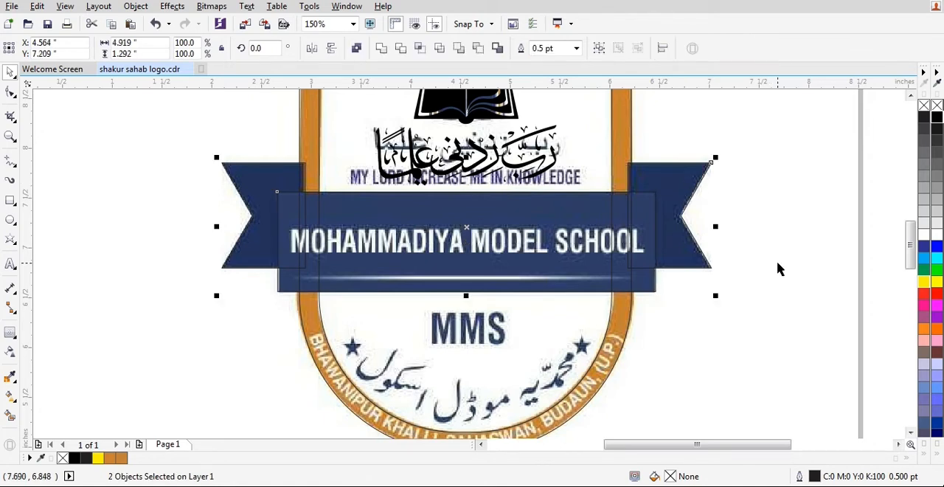
pyautogui.click(777, 262)
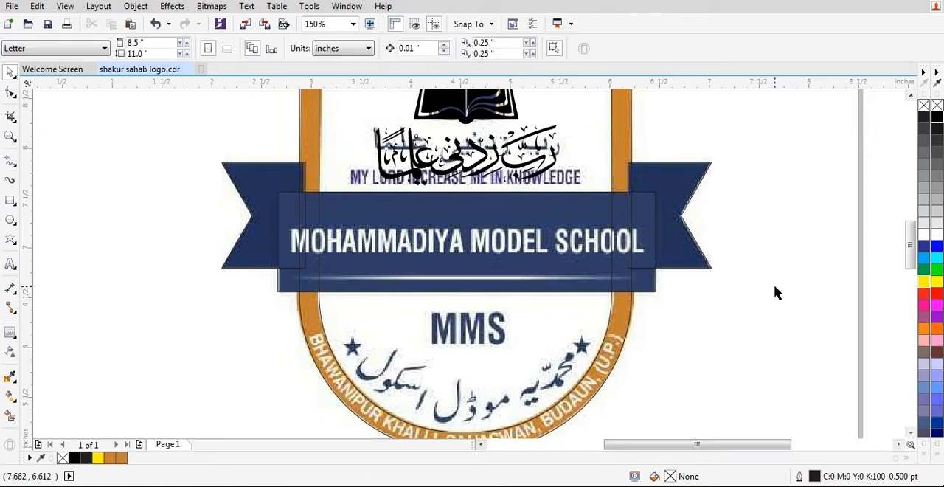
# Move the black Urdu school name and MOHAMMADIYA MODEL SCHOOL text together from below the logo onto the banner.
pyautogui.scroll(-2, 517, 242)
pyautogui.scroll(2, 391, 240)
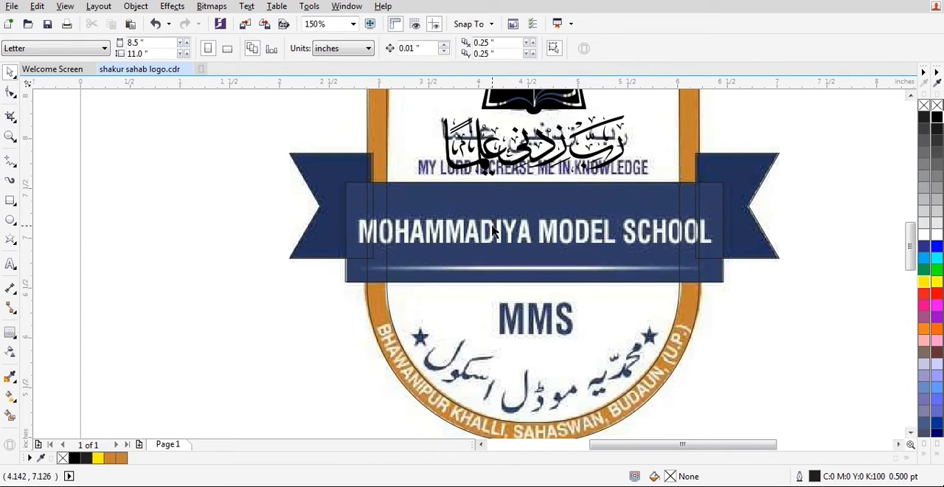
pyautogui.scroll(-2, 493, 231)
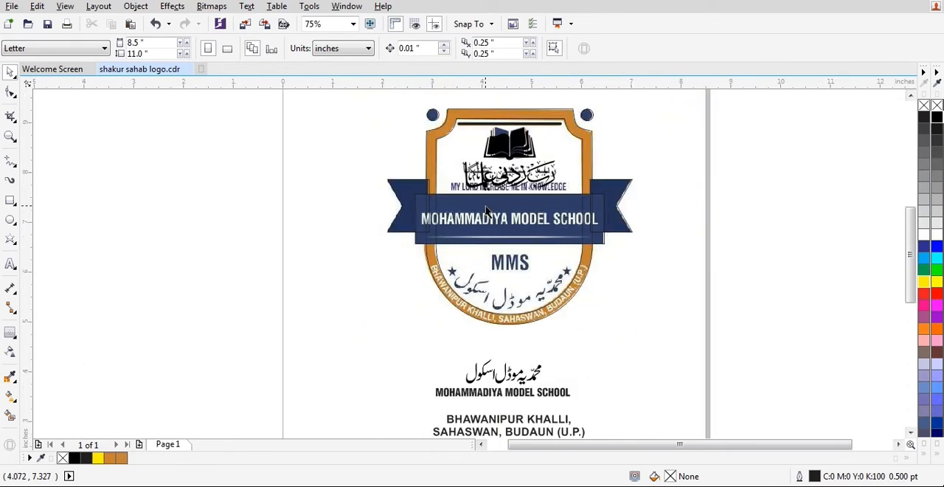
pyautogui.click(532, 384)
pyautogui.keyDown('shift'); pyautogui.click(532, 395); pyautogui.keyUp('shift')
pyautogui.moveTo(532, 395); pyautogui.dragTo(536, 238)
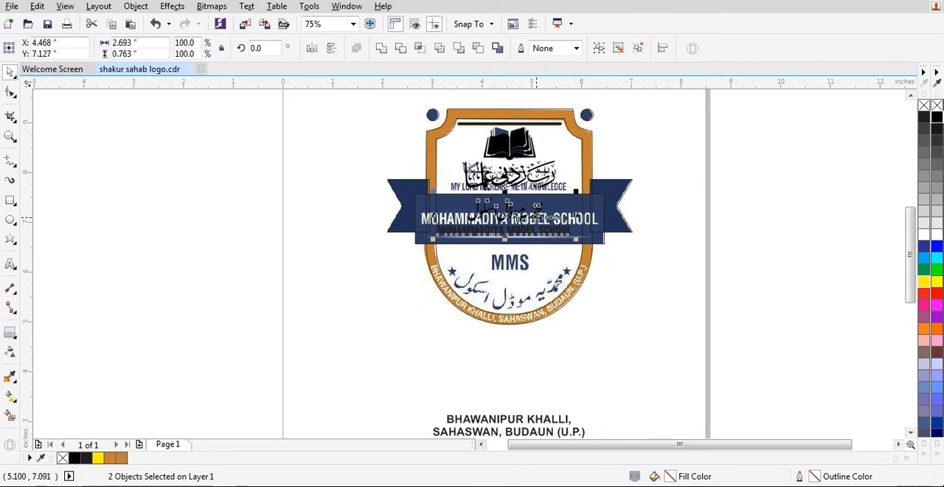
# Centre the Urdu school name and MOHAMMADIYA MODEL SCHOOL text horizontally on the banner rectangle.
pyautogui.scroll(4, 517, 219)
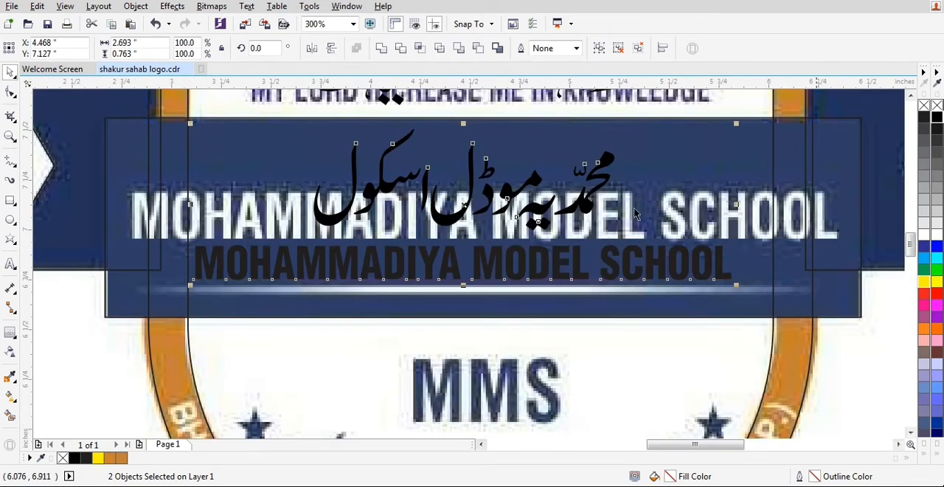
pyautogui.scroll(-1, 634, 210)
pyautogui.keyDown('shift'); pyautogui.click(604, 186); pyautogui.keyUp('shift')
pyautogui.press('c')
pyautogui.press('Escape')
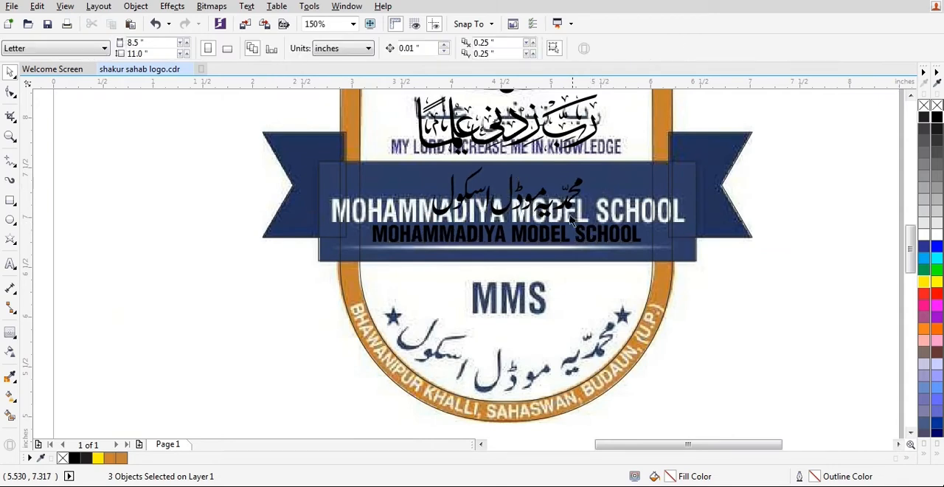
pyautogui.click(572, 221)
pyautogui.scroll(1, 578, 177)
pyautogui.click(575, 196)
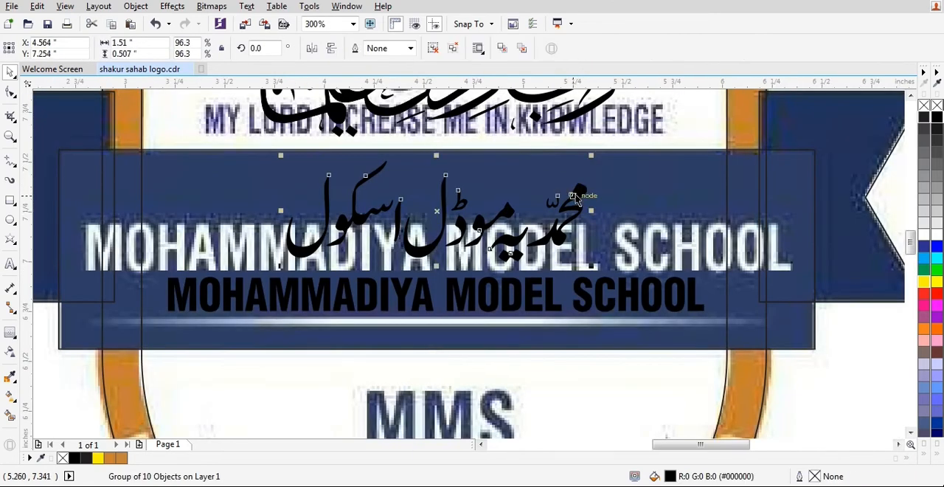
pyautogui.click(546, 306)
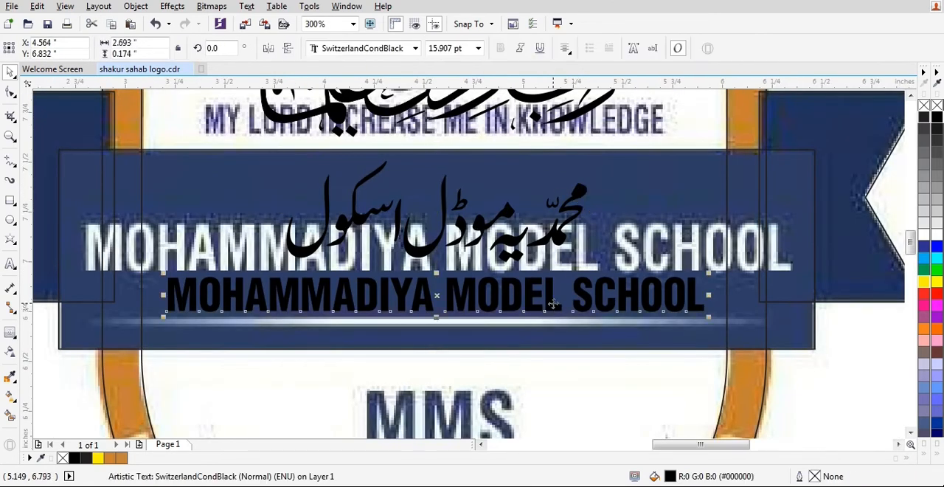
pyautogui.keyDown('shift'); pyautogui.click(560, 243); pyautogui.keyUp('shift')
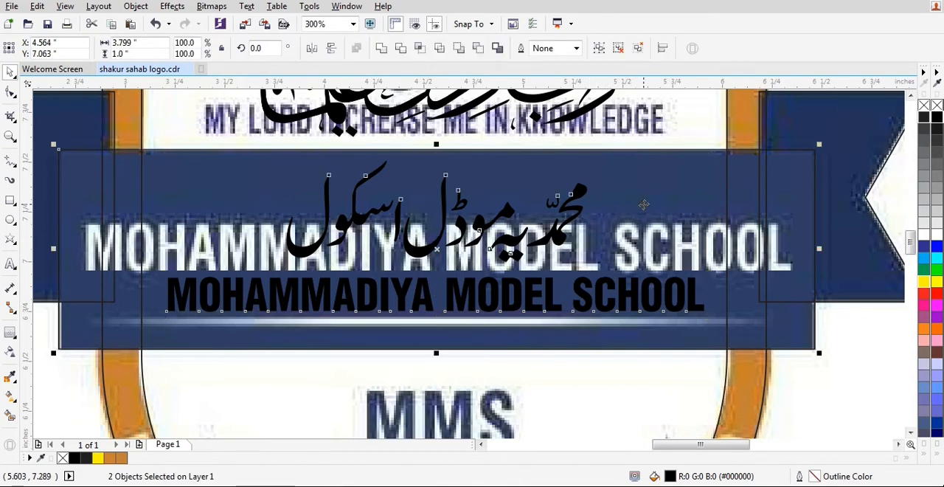
pyautogui.press('Escape')
pyautogui.scroll(-1, 638, 208)
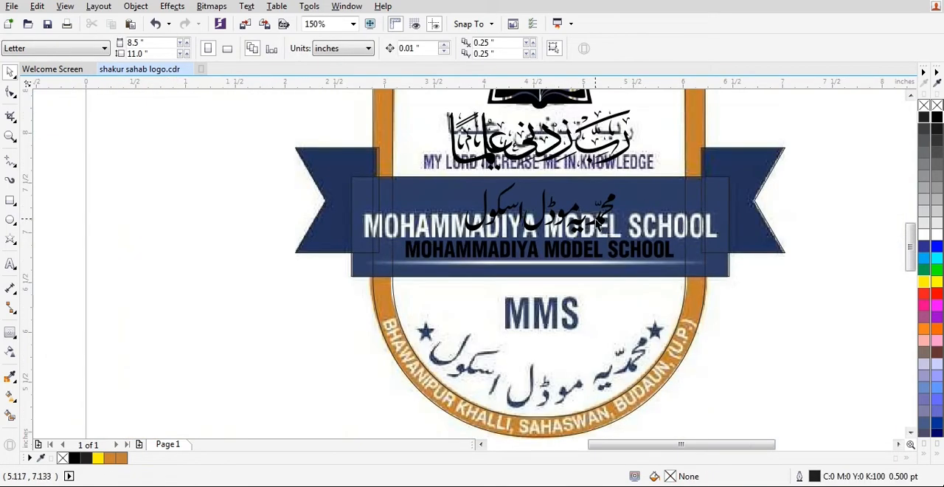
pyautogui.click(581, 215)
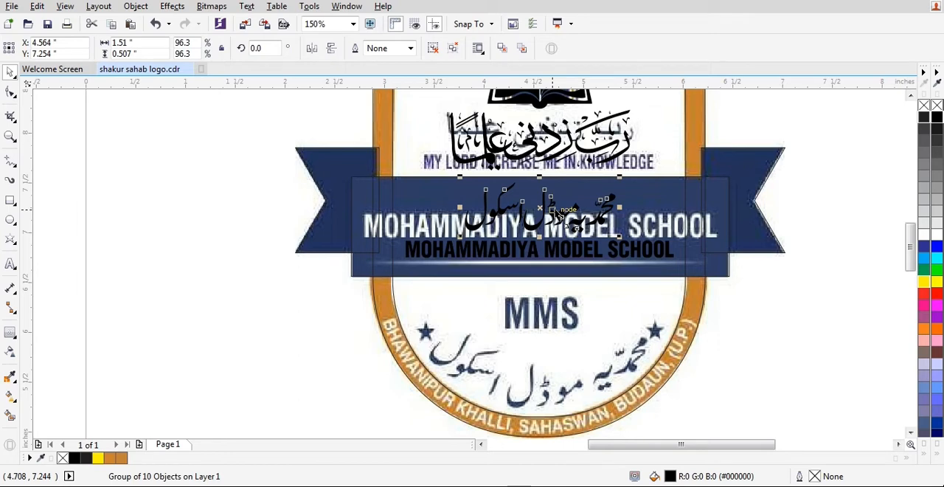
pyautogui.press('Escape')
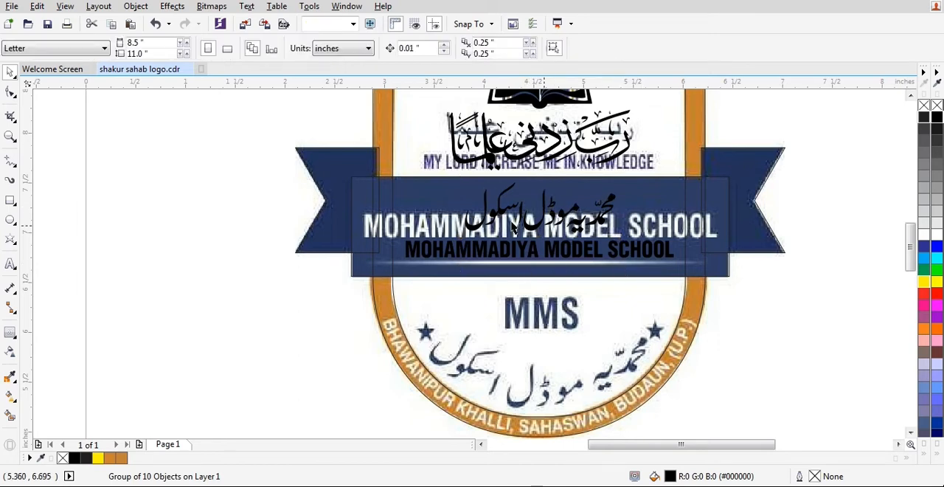
# Move both address lines, BHAWANIPUR KHALLI and SAHASWAN, BUDAUN (U.P.), up together to just below the shield.
pyautogui.scroll(-1, 611, 274)
pyautogui.scroll(-1, 566, 356)
pyautogui.scroll(1, 567, 355)
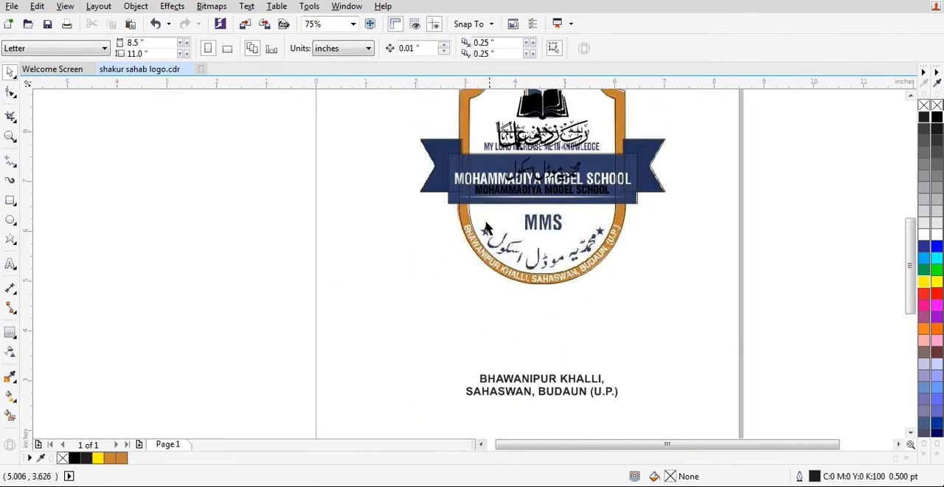
pyautogui.click(581, 378)
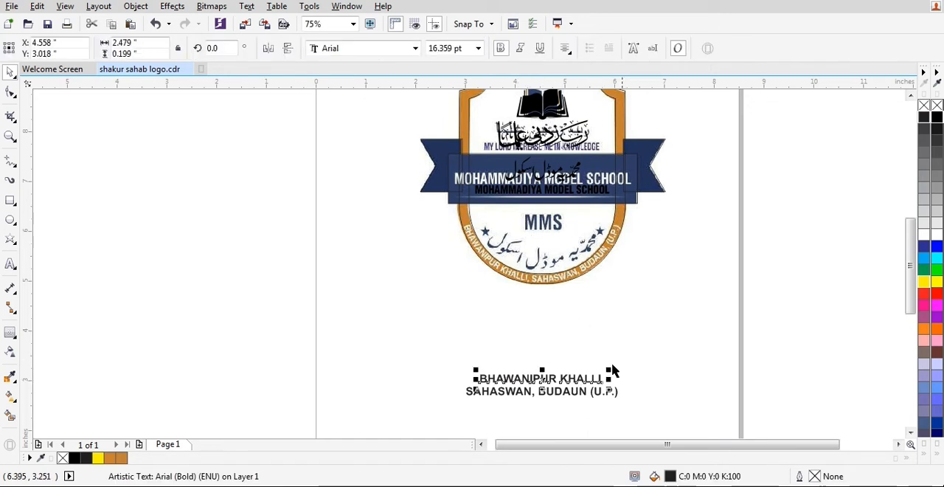
pyautogui.scroll(1, 553, 247)
pyautogui.scroll(-1, 557, 179)
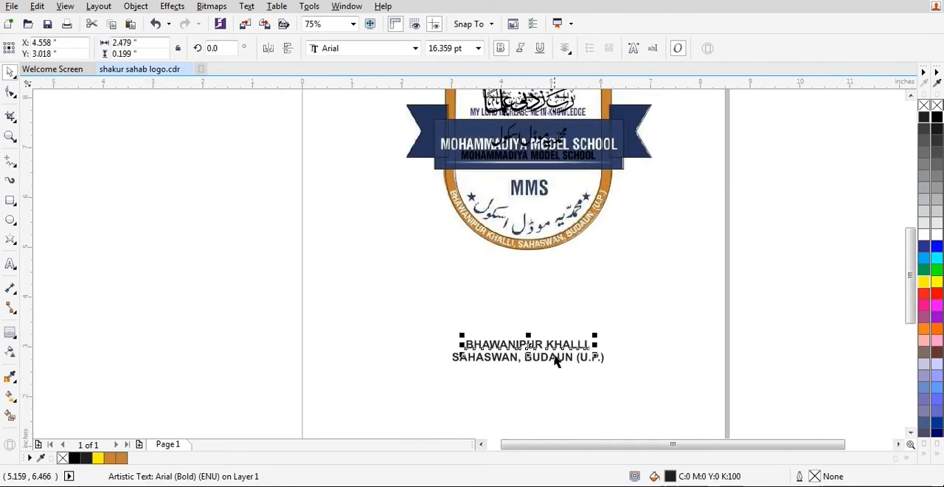
pyautogui.keyDown('shift'); pyautogui.click(555, 362); pyautogui.keyUp('shift')
pyautogui.moveTo(563, 354); pyautogui.dragTo(556, 274)
pyautogui.scroll(-2, 560, 250)
pyautogui.scroll(1, 573, 211)
pyautogui.click(557, 257)
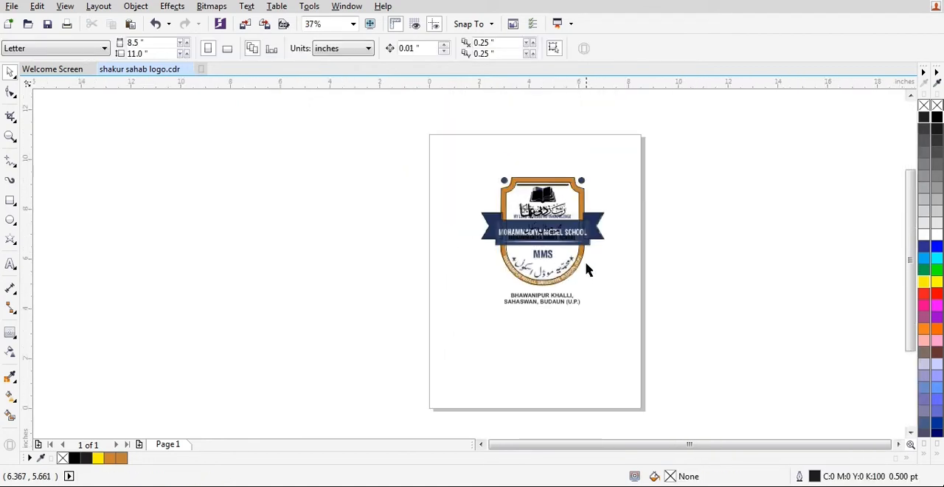
# Move the reference bitmap off the traced artwork so it stands beside the vector outlines at the same height.
pyautogui.click(350, 186)
pyautogui.moveTo(503, 271); pyautogui.dragTo(377, 271)
pyautogui.moveTo(420, 215); pyautogui.dragTo(420, 217)
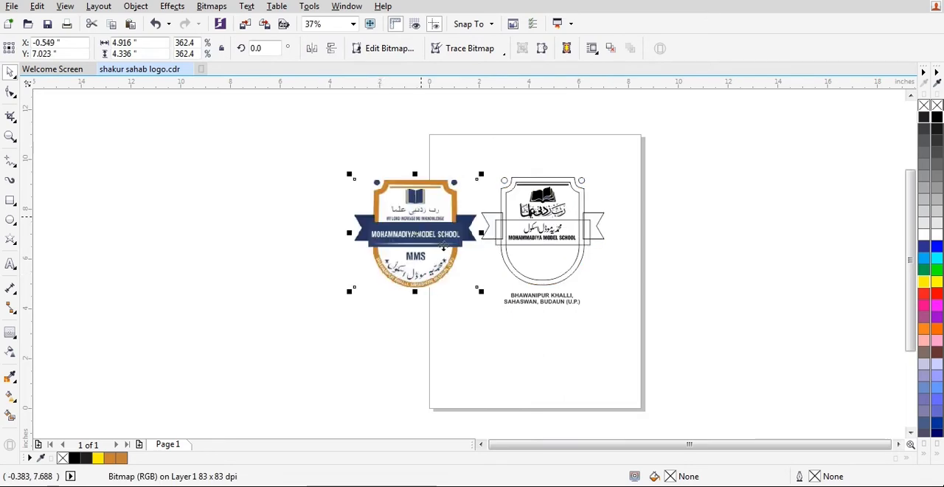
pyautogui.hotkey('ctrl', 'z')
pyautogui.click(326, 154)
pyautogui.click(424, 222)
pyautogui.click(260, 144)
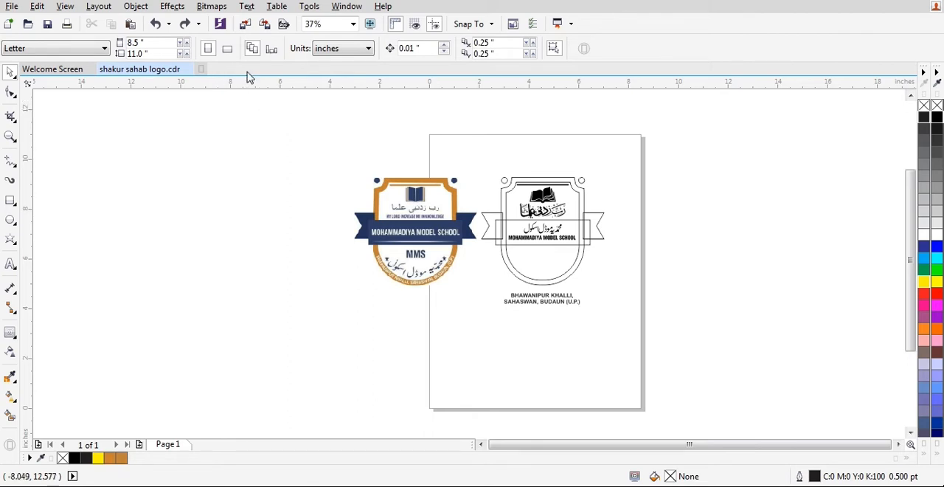
# Change the page to landscape orientation and move all the artwork together onto it.
pyautogui.click(231, 53)
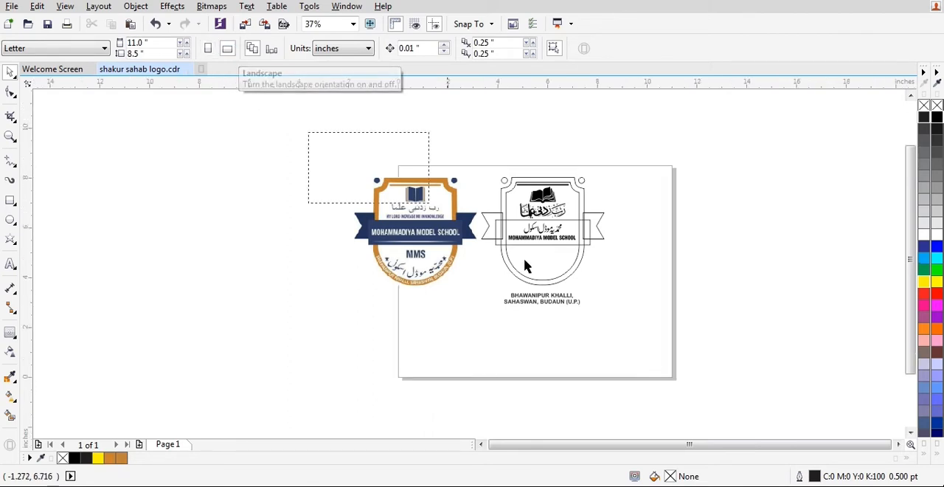
pyautogui.hotkey('ctrl', 'a')
pyautogui.moveTo(570, 243); pyautogui.dragTo(612, 273)
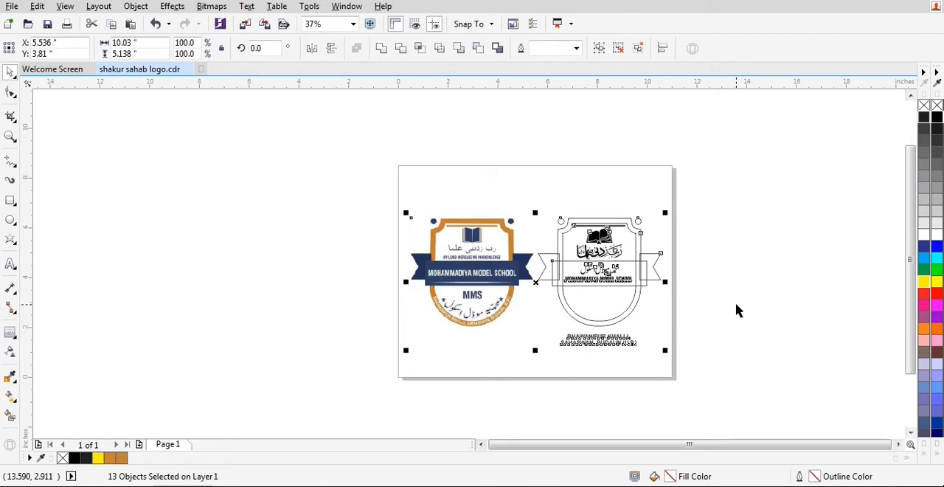
pyautogui.hotkey('shift', 'F2')
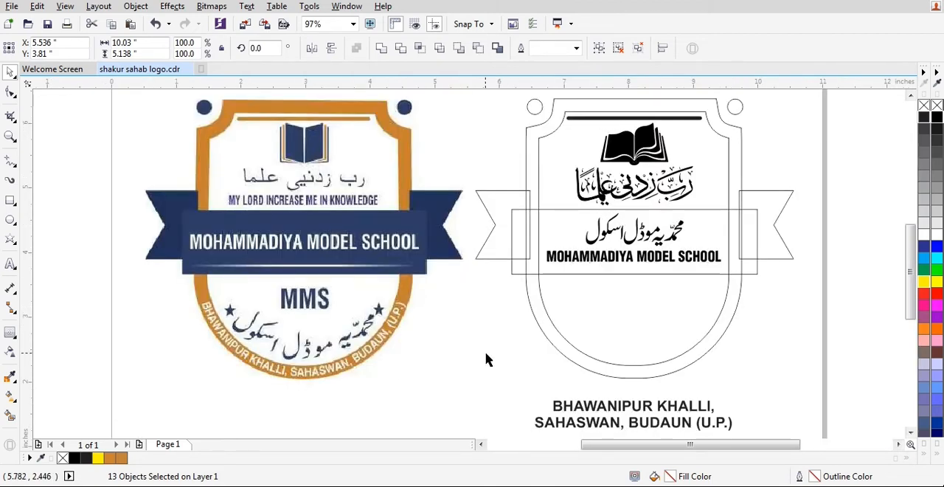
pyautogui.click(487, 359)
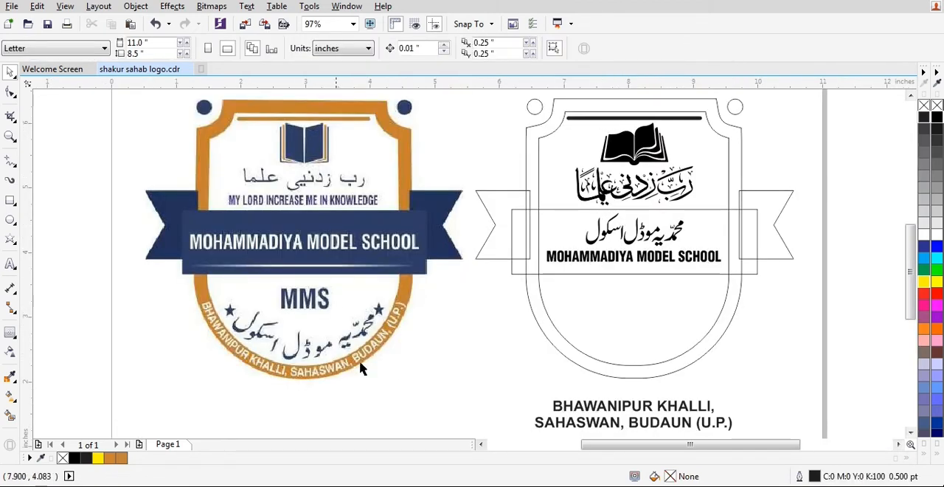
# Move both address lines together slightly further below the vector shield.
pyautogui.click(587, 407)
pyautogui.scroll(-1, 517, 274)
pyautogui.scroll(1, 599, 344)
pyautogui.keyDown('shift'); pyautogui.click(589, 355); pyautogui.keyUp('shift')
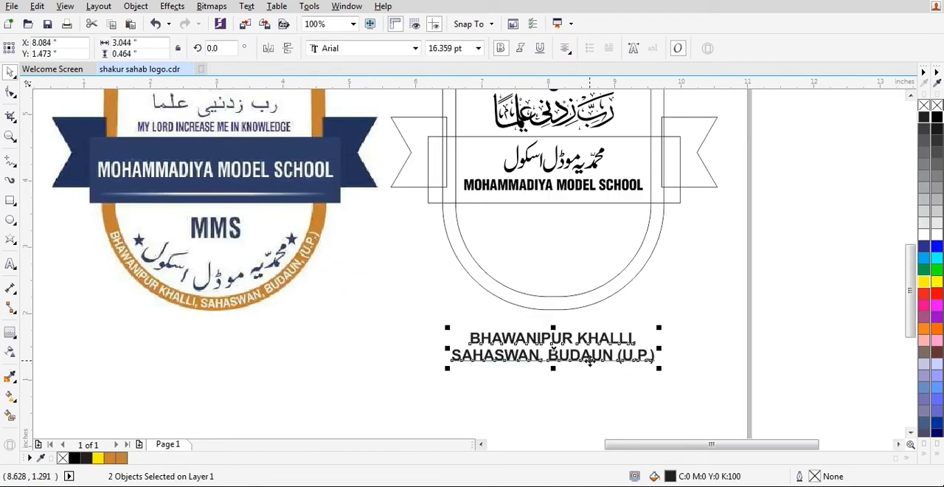
pyautogui.moveTo(590, 343); pyautogui.dragTo(587, 362)
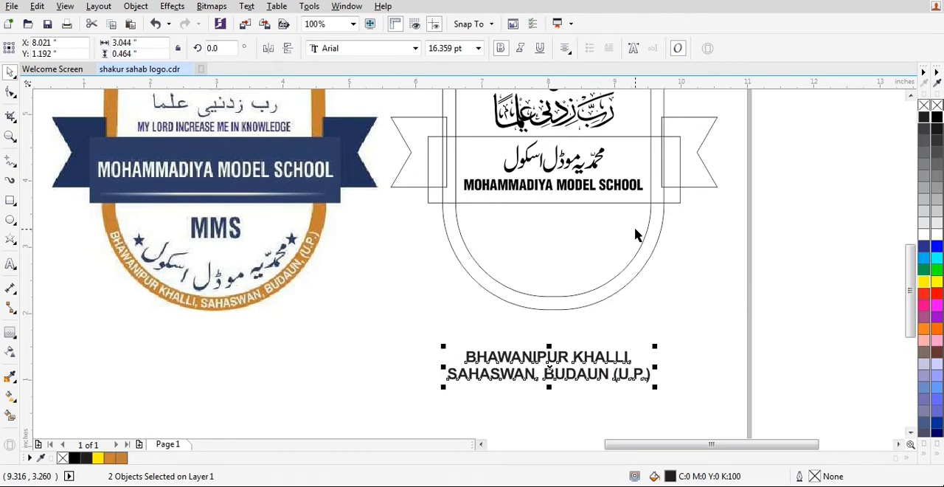
pyautogui.click(662, 339)
pyautogui.moveTo(580, 362); pyautogui.dragTo(583, 227)
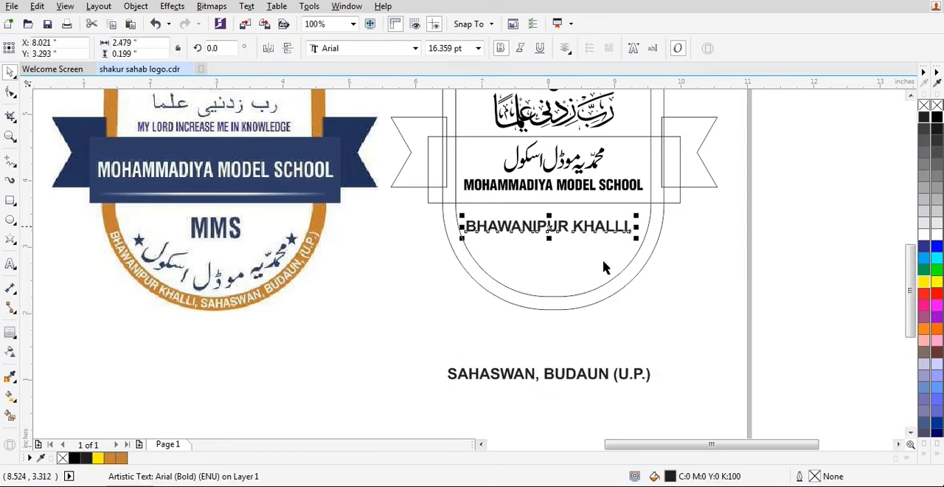
pyautogui.hotkey('ctrl', 'z')
# Move the BHAWANIPUR KHALLI text inside the lower part of the shield and break it into two lines.
pyautogui.moveTo(578, 357); pyautogui.dragTo(578, 231)
pyautogui.doubleClick(579, 244)
pyautogui.press('BackSpace')
pyautogui.press('Return')
pyautogui.hotkey('ctrl', 'space')
# Enlarge the two-line BHAWANIPUR KHALLI text to about 22.1 pt and delete its trailing comma.
pyautogui.moveTo(592, 238); pyautogui.dragTo(624, 259)
pyautogui.moveTo(592, 226); pyautogui.dragTo(621, 261)
pyautogui.doubleClick(586, 249)
pyautogui.press('Delete')
pyautogui.hotkey('ctrl', 'space')
# Centre the two-line BHAWANIPUR KHALLI text horizontally on the shield outline.
pyautogui.keyDown('shift'); pyautogui.click(625, 267); pyautogui.keyUp('shift')
pyautogui.press('c')
pyautogui.press('Escape')
# Move SAHASWAN, BUDAUN (U.P.) onto the shield's bottom edge and copy the fill and text properties from BHAWANIPUR KHALLI to it.
pyautogui.moveTo(587, 374); pyautogui.dragTo(581, 290)
pyautogui.hotkey('ctrl', 'shift', 'a')
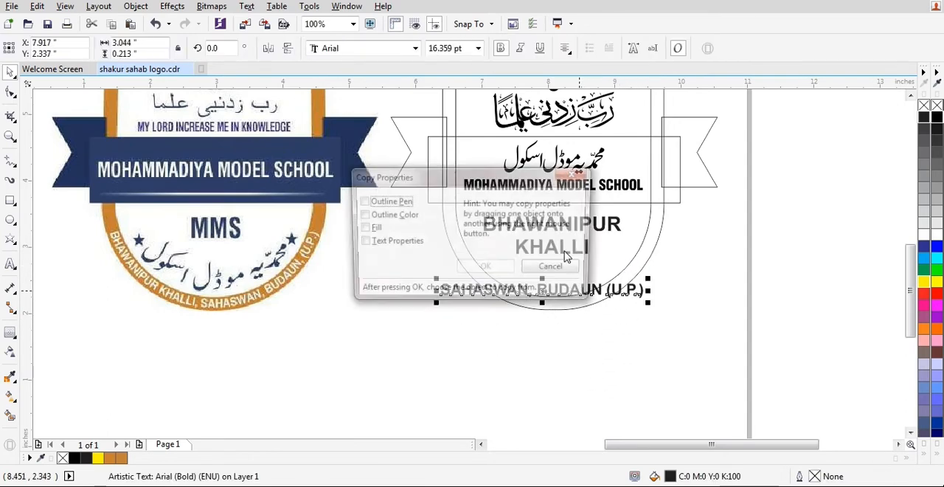
pyautogui.click(370, 246)
pyautogui.click(371, 228)
pyautogui.click(489, 268)
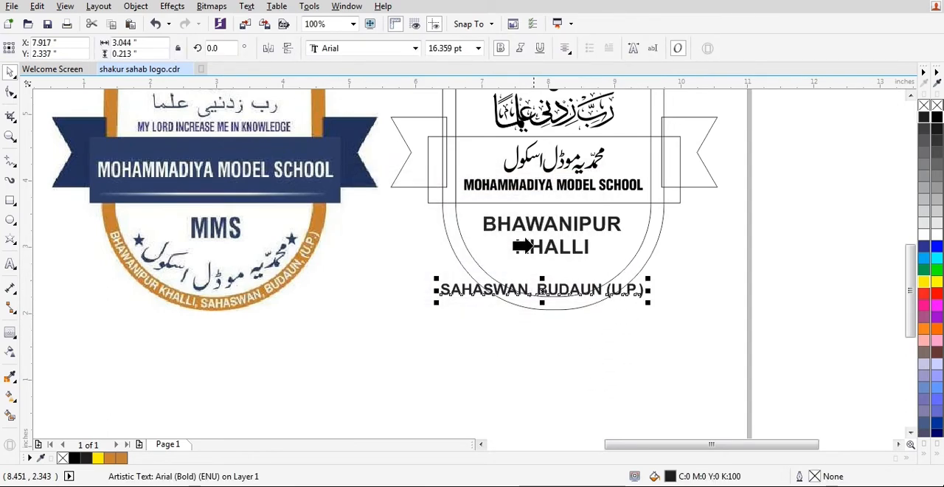
pyautogui.click(528, 246)
pyautogui.click(622, 362)
pyautogui.click(624, 292)
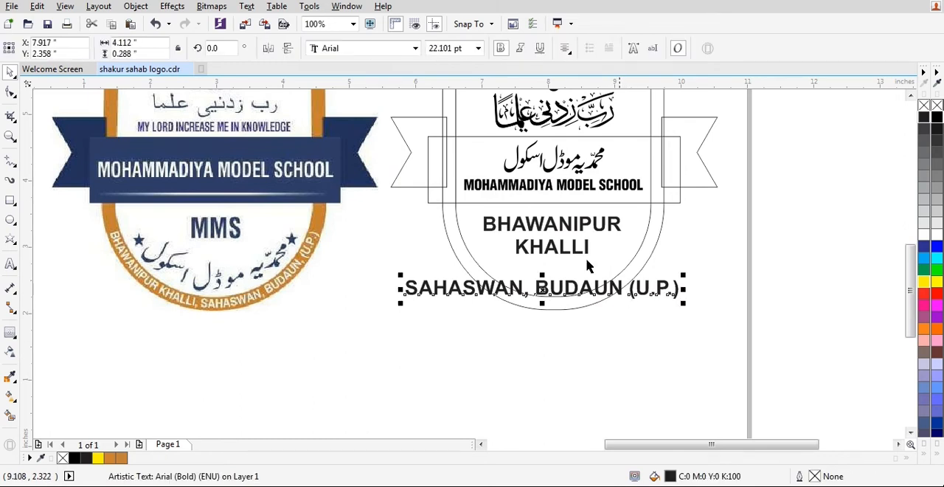
# Move the BHAWANIPUR KHALLI text out of the shield to the empty area beside it.
pyautogui.click(582, 227)
pyautogui.moveTo(581, 228); pyautogui.dragTo(768, 227)
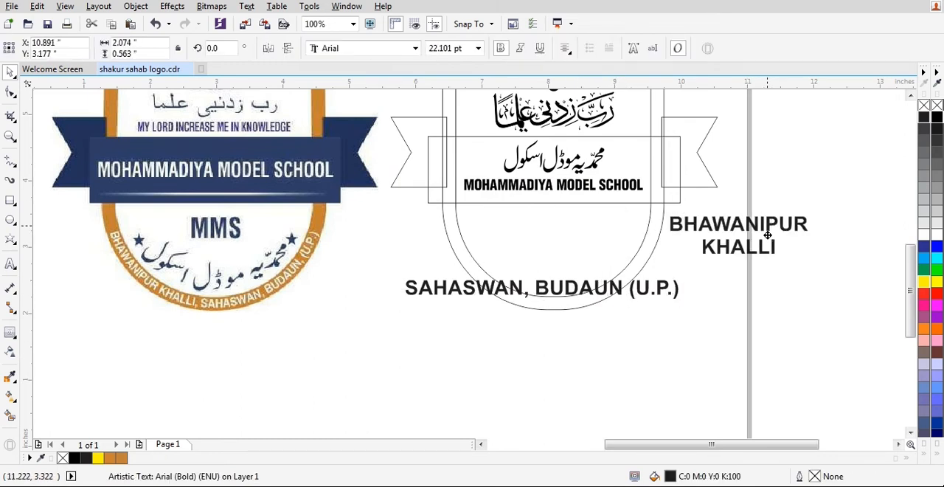
pyautogui.click(630, 294)
pyautogui.click(246, 6)
pyautogui.click(284, 364)
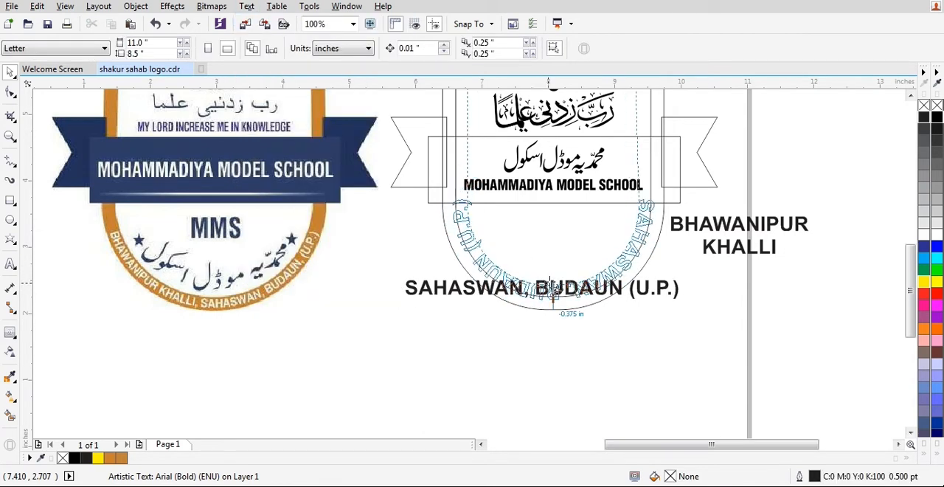
pyautogui.press('Escape')
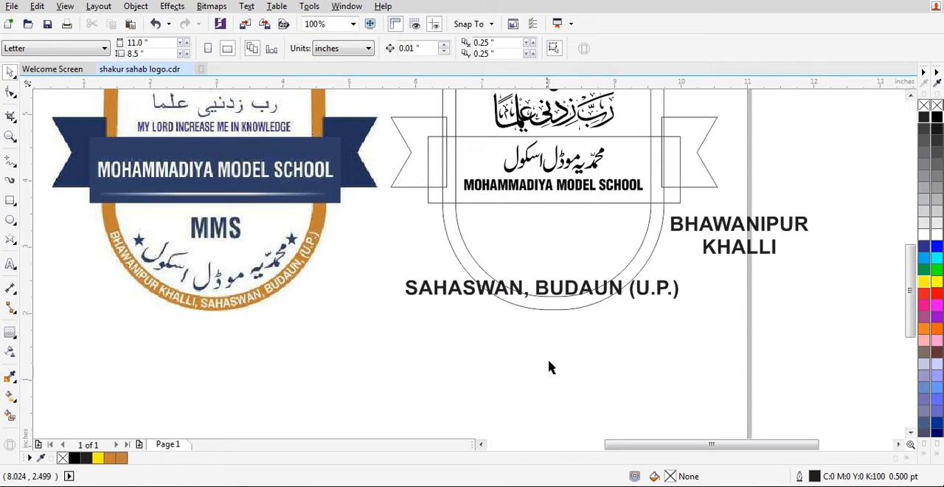
# Try fitting the SAHASWAN, BUDAUN (U.P.) text to the shield's curved path at a -0.5 inch offset, and undo it.
pyautogui.click(646, 293)
pyautogui.click(645, 293)
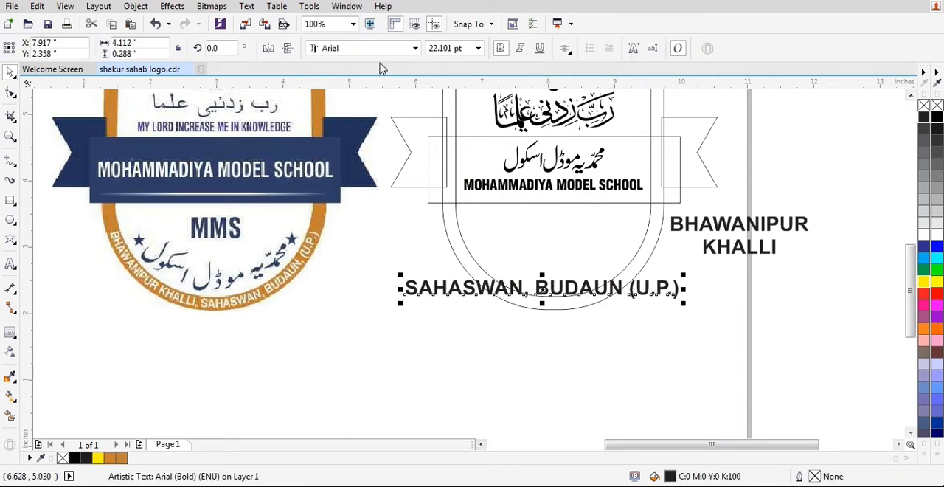
pyautogui.click(243, 7)
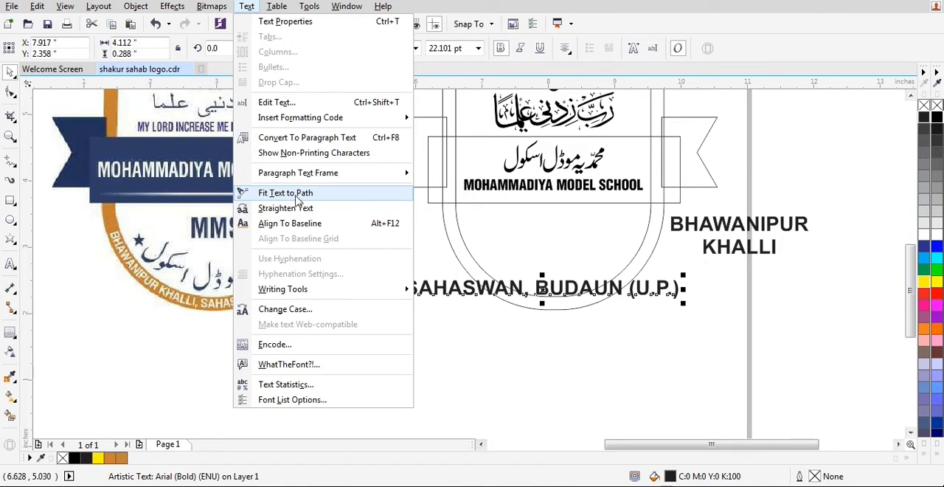
pyautogui.click(296, 198)
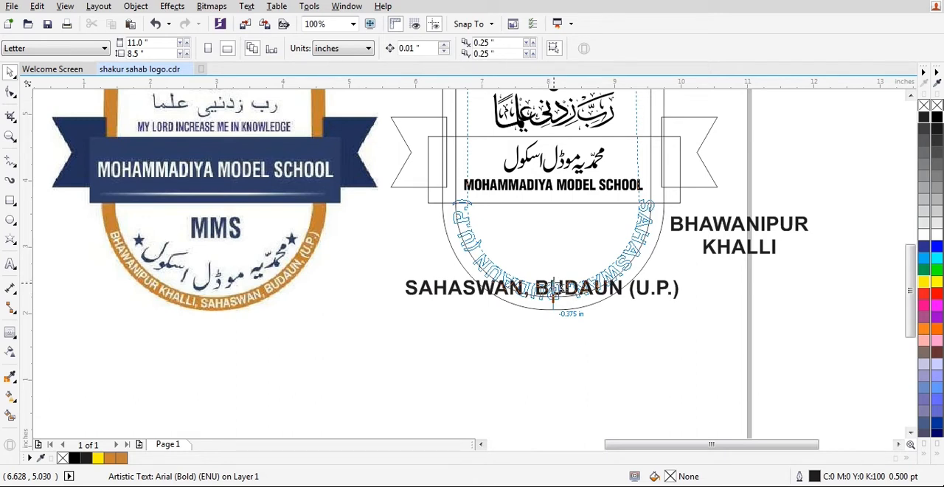
pyautogui.moveTo(554, 293); pyautogui.dragTo(556, 286)
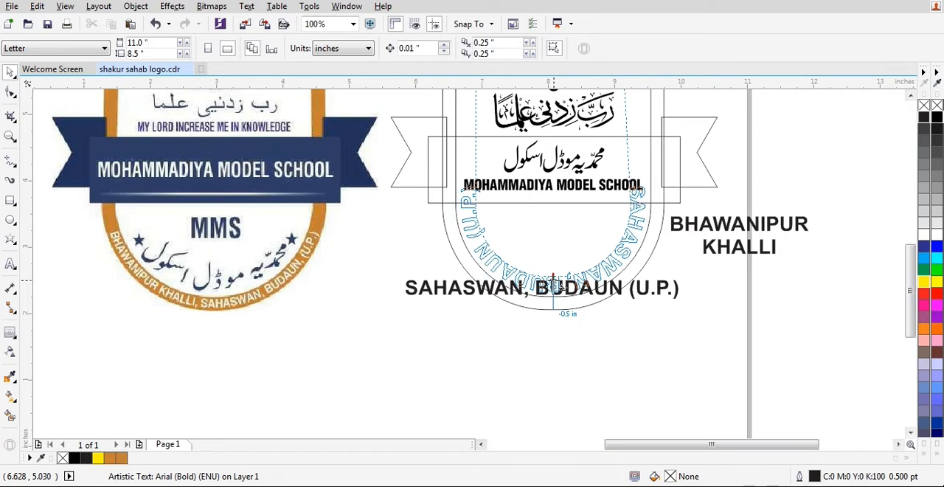
pyautogui.moveTo(557, 287); pyautogui.dragTo(557, 287)
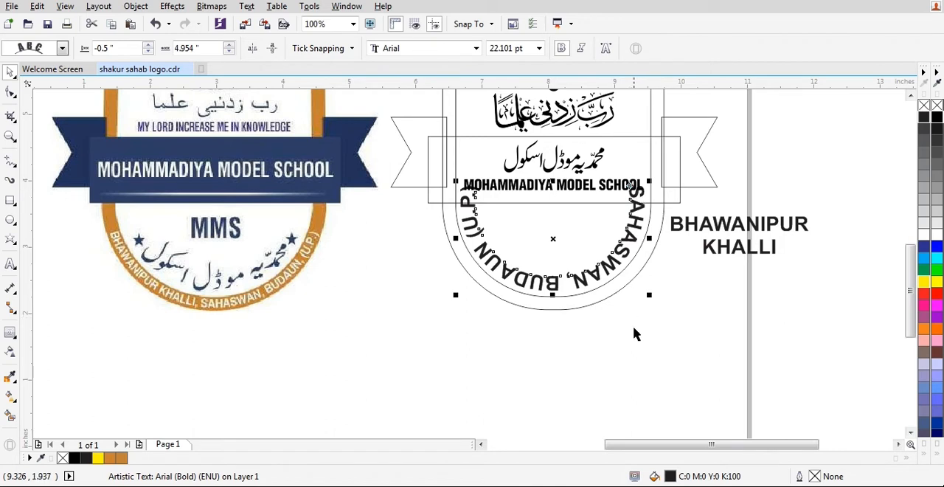
pyautogui.hotkey('ctrl', 'z')
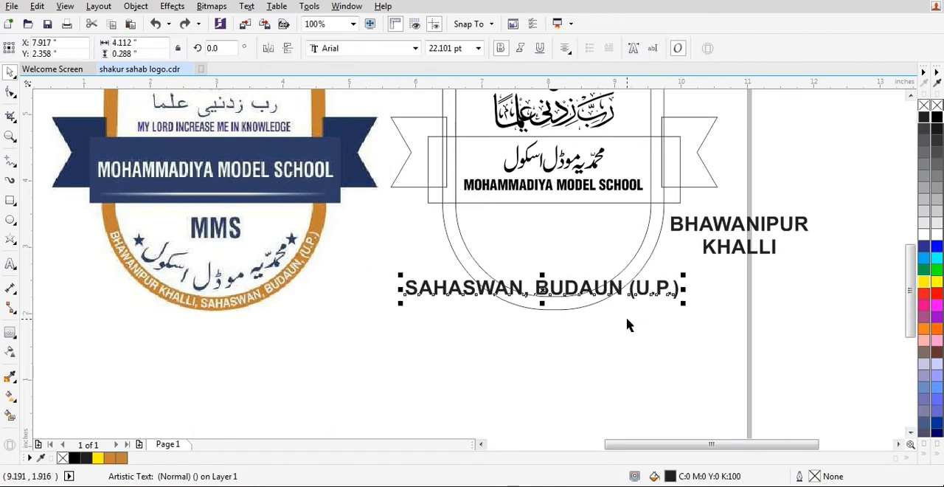
pyautogui.hotkey('ctrl', 'shift', 'a')
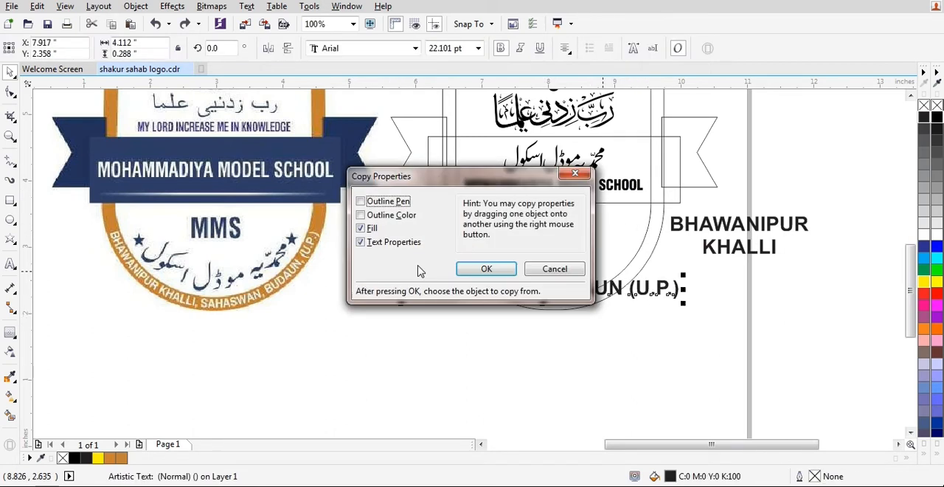
pyautogui.click(554, 270)
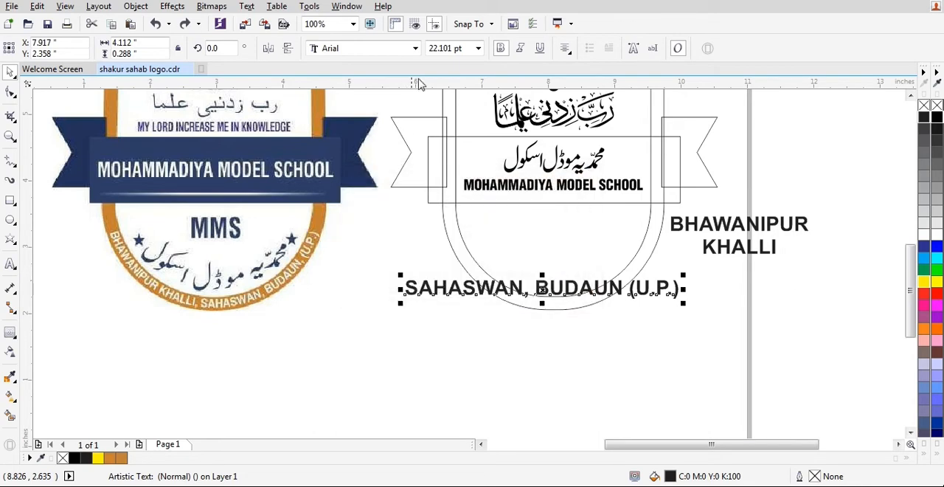
# Set SAHASWAN, BUDAUN (U.P.) to the SwitzerlandCondBlack font, centre it horizontally on the shield outline and move it below the shield.
pyautogui.click(415, 48)
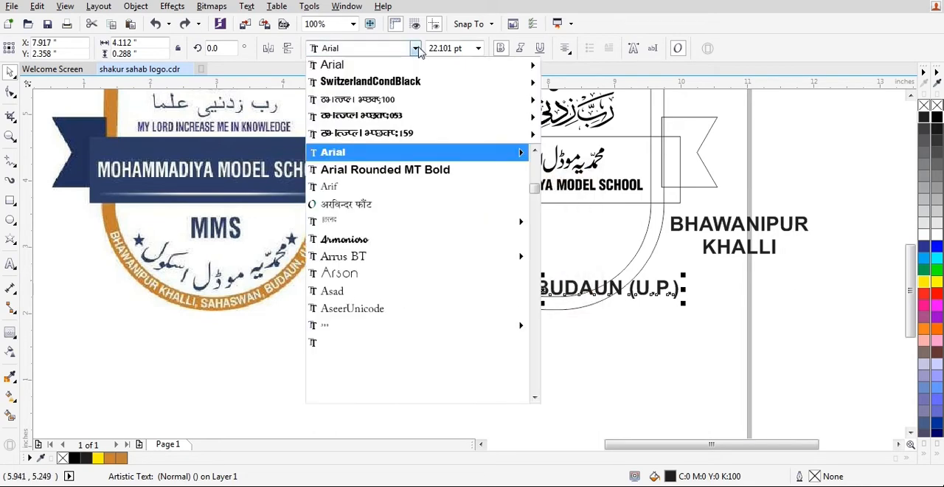
pyautogui.click(359, 86)
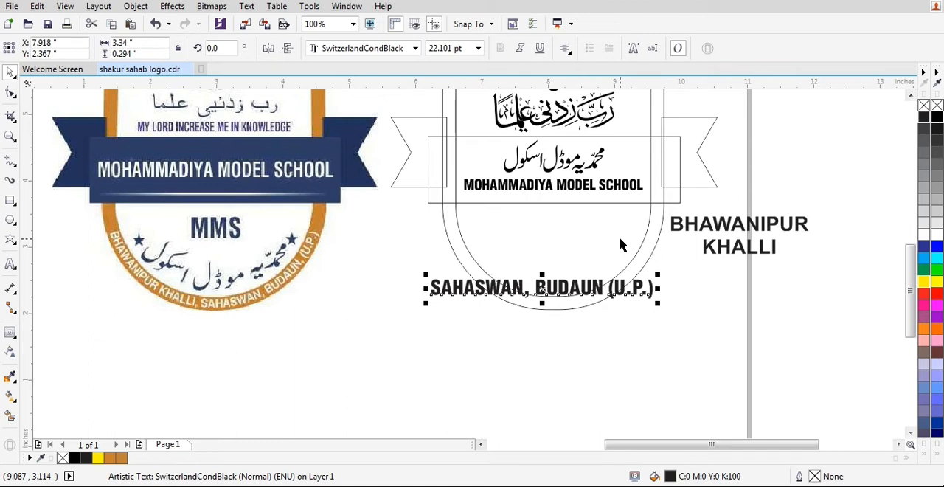
pyautogui.keyDown('shift'); pyautogui.click(639, 247); pyautogui.keyUp('shift')
pyautogui.press('c')
pyautogui.keyDown('shift'); pyautogui.click(639, 247); pyautogui.keyUp('shift')
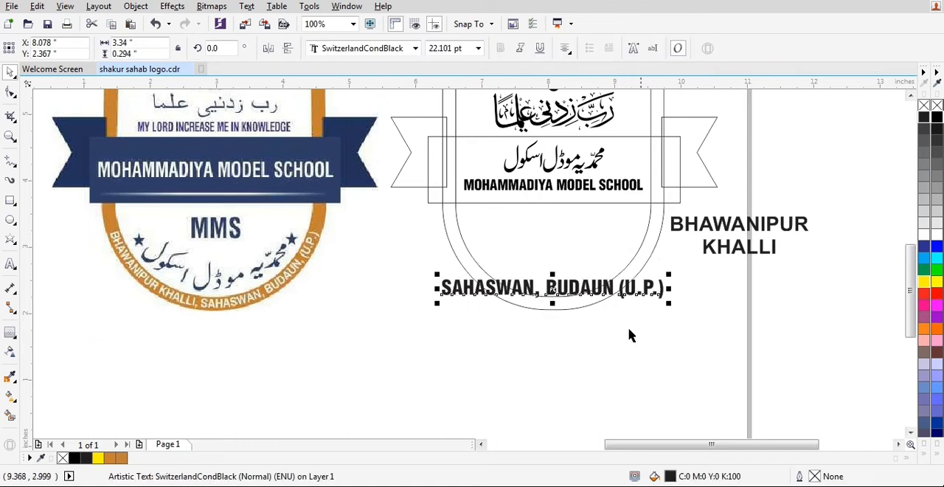
pyautogui.moveTo(594, 291); pyautogui.dragTo(596, 338)
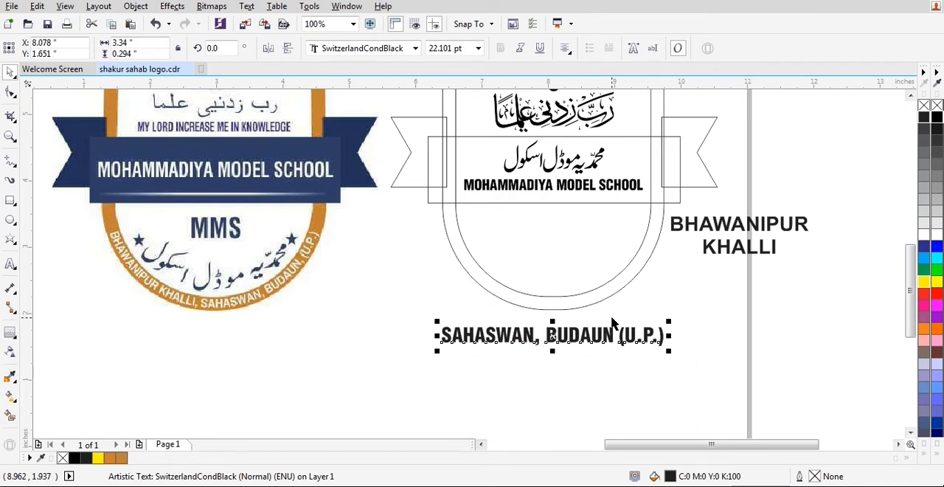
# Fit SAHASWAN, BUDAUN (U.P.) to the shield's curved path at a -0.5 inch distance and mirror it horizontally and vertically.
pyautogui.hotkey('alt', 't')
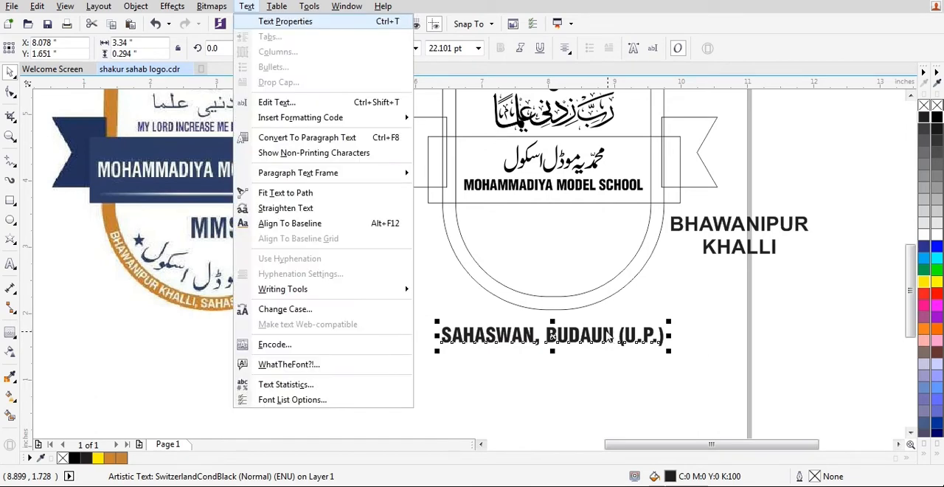
pyautogui.press('t')
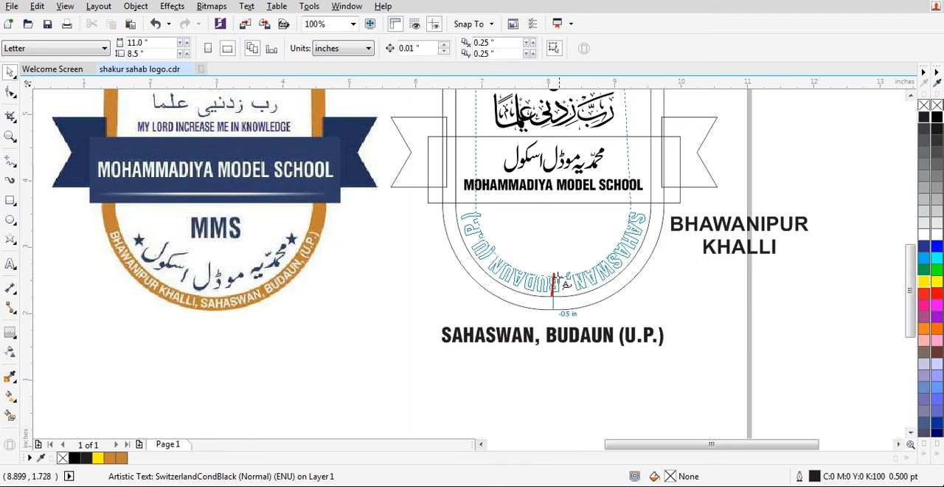
pyautogui.click(554, 280)
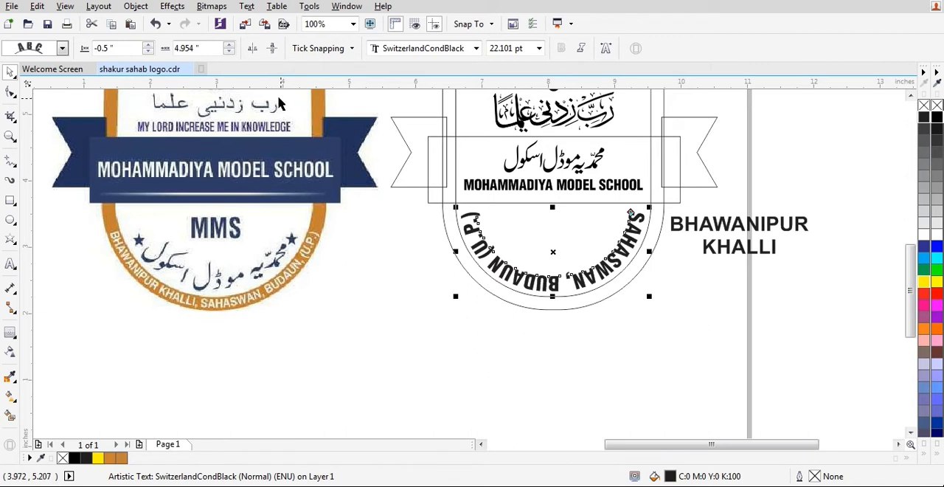
pyautogui.click(271, 51)
pyautogui.click(252, 48)
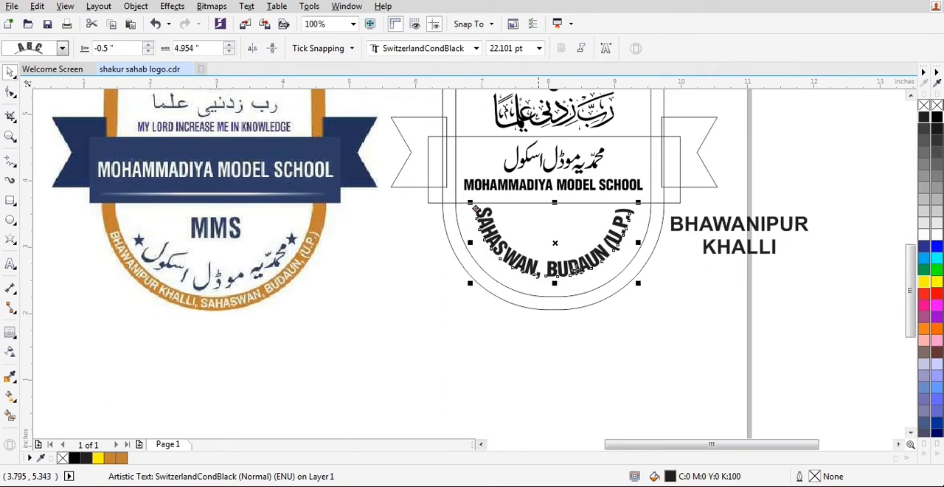
# Reposition the curved text at -0.305 inch from the path with a 5.698 inch offset and set its font size to 25 pt.
pyautogui.scroll(2, 491, 214)
pyautogui.moveTo(448, 181); pyautogui.dragTo(431, 228)
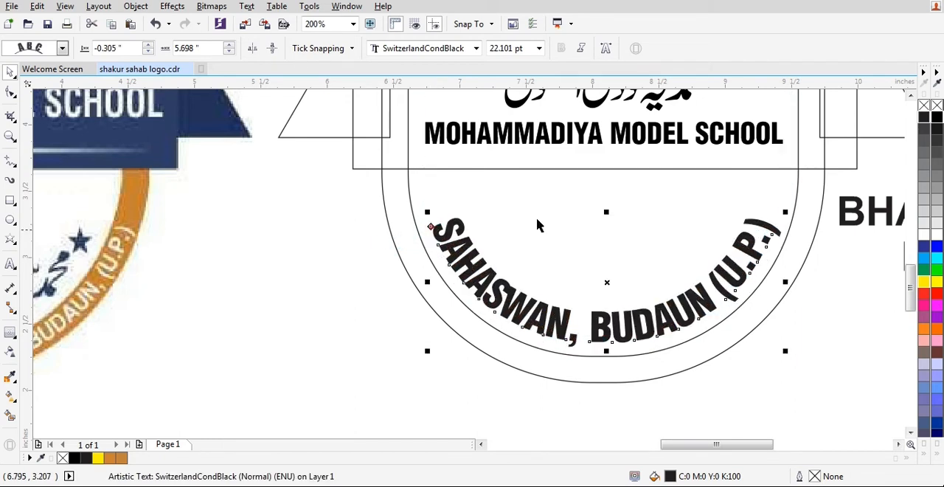
pyautogui.click(490, 48)
pyautogui.write('25')
pyautogui.press('Return')
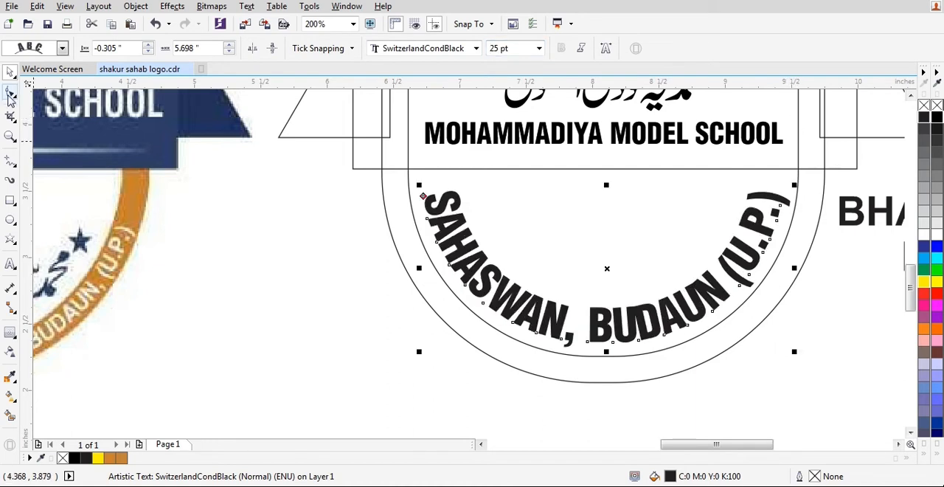
# Set the curved address text's character spacing to 20% and then increase it to 30%.
pyautogui.click(265, 9)
pyautogui.moveTo(248, 8)
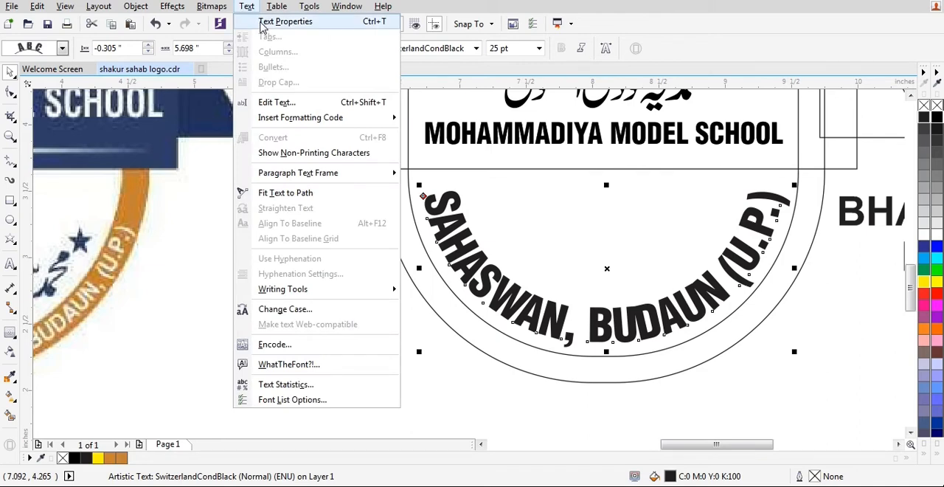
pyautogui.click(284, 21)
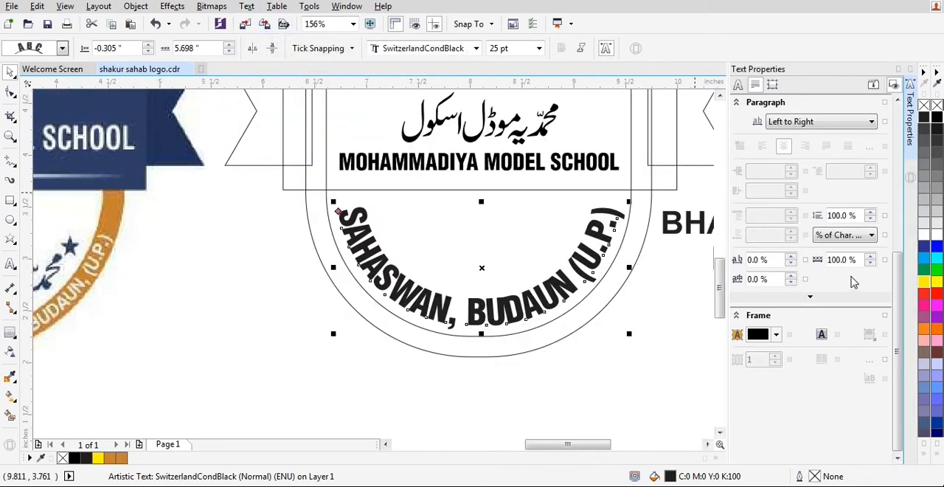
pyautogui.click(756, 260)
pyautogui.write('20')
pyautogui.press('Return')
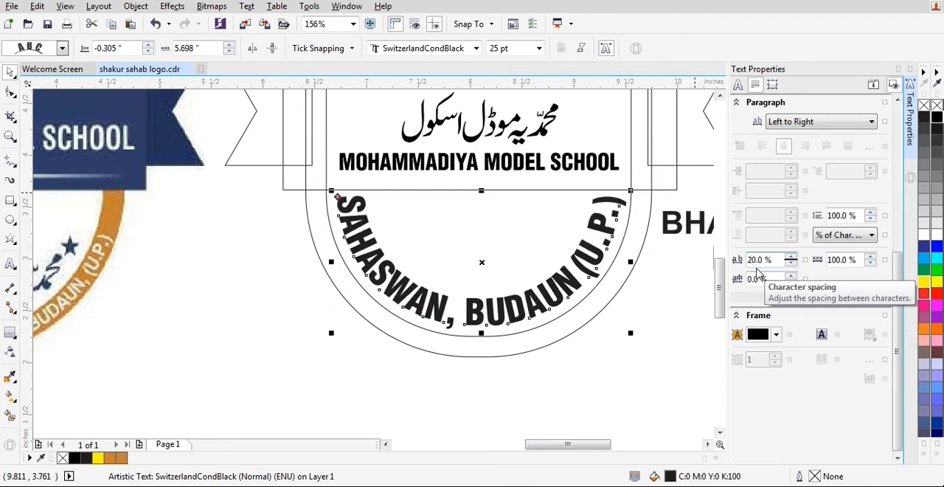
pyautogui.moveTo(738, 266); pyautogui.dragTo(703, 278)
pyautogui.write('30')
pyautogui.press('Return')
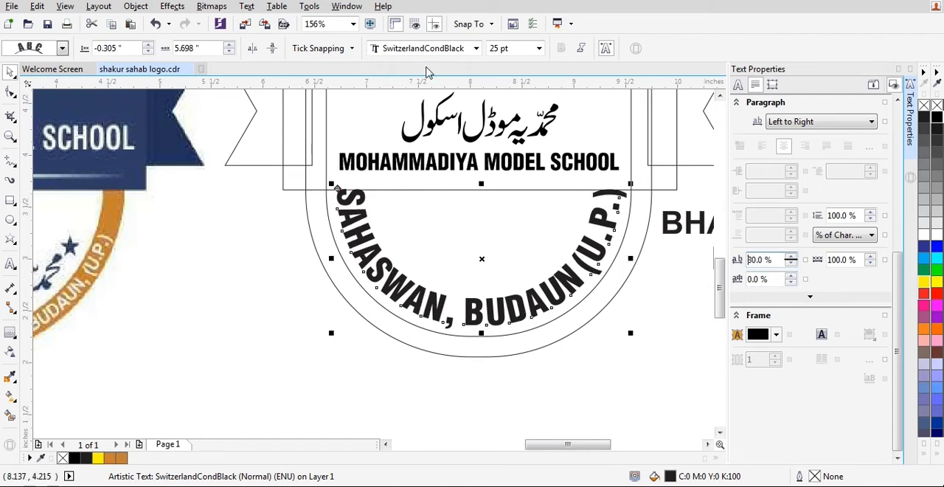
# Try a font size of 22 pt on the curved address text, then set it to 23 pt.
pyautogui.click(514, 48)
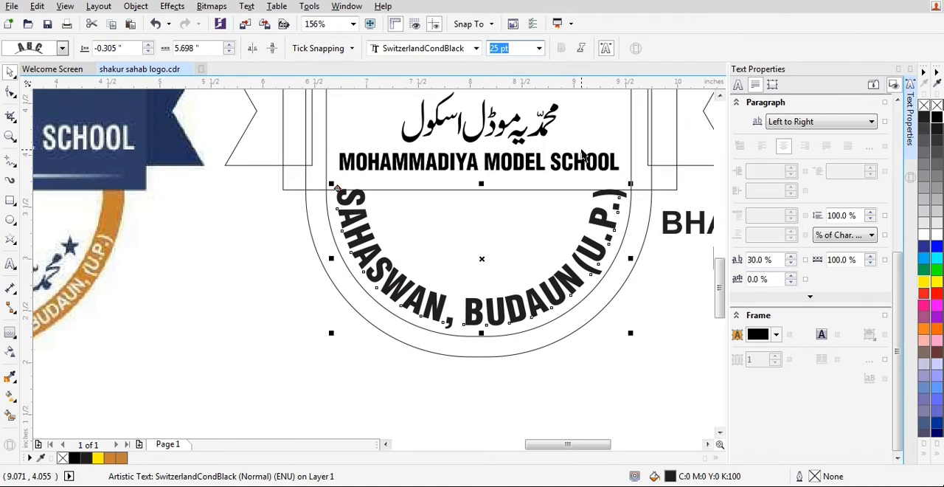
pyautogui.write('22')
pyautogui.press('Return')
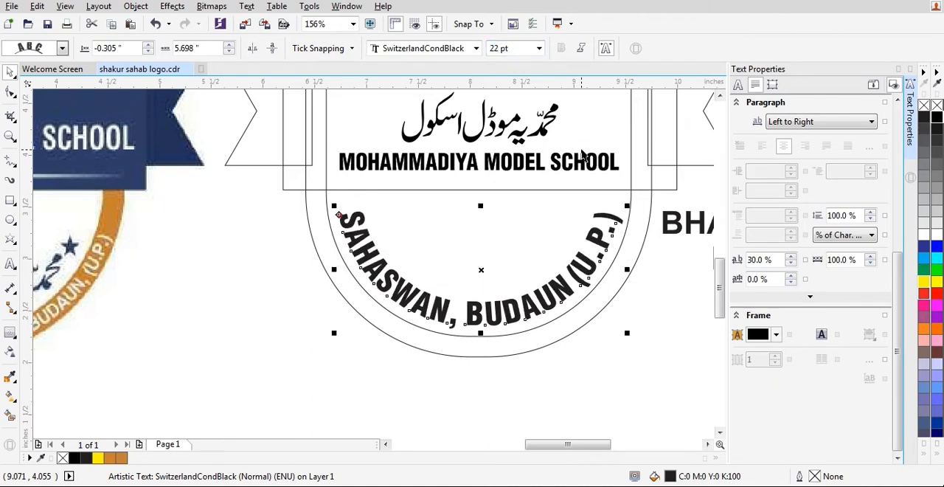
pyautogui.click(510, 48)
pyautogui.write('23')
pyautogui.press('Return')
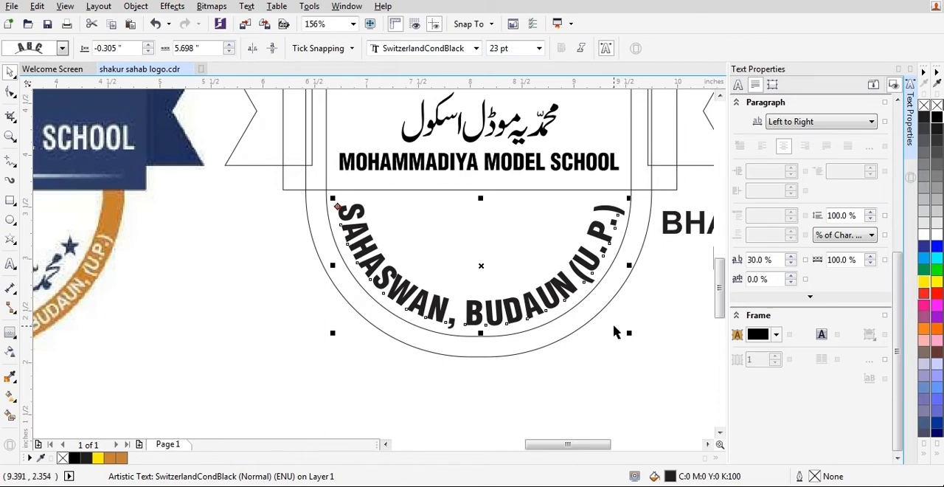
pyautogui.click(538, 396)
# Try to copy the fill and text properties of another text to BHAWANIPUR KHALLI.
pyautogui.scroll(-3, 443, 266)
pyautogui.click(587, 254)
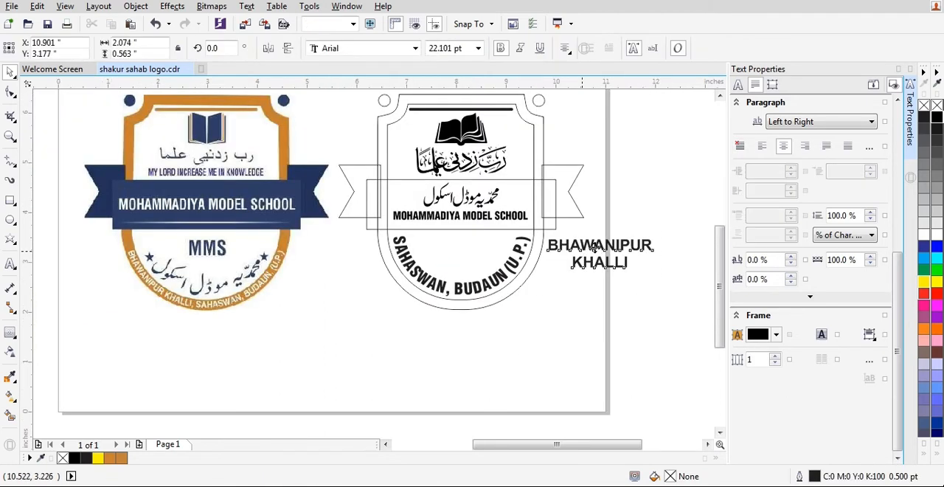
pyautogui.scroll(2, 590, 248)
pyautogui.hotkey('ctrl', 'shift', 'a')
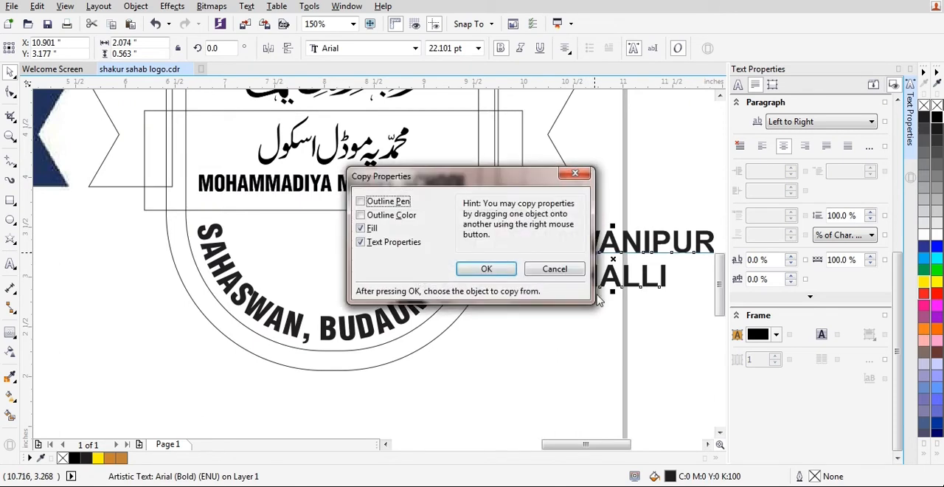
pyautogui.press('Return')
# Move BHAWANIPUR KHALLI to the shield's bottom edge and set its font to SwitzerlandCondBlack at 23 pt.
pyautogui.moveTo(619, 248); pyautogui.dragTo(371, 385)
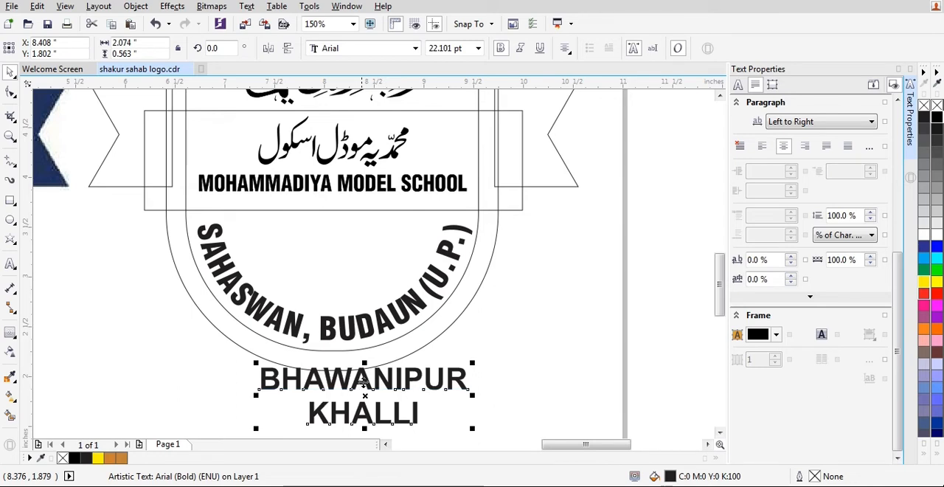
pyautogui.click(415, 48)
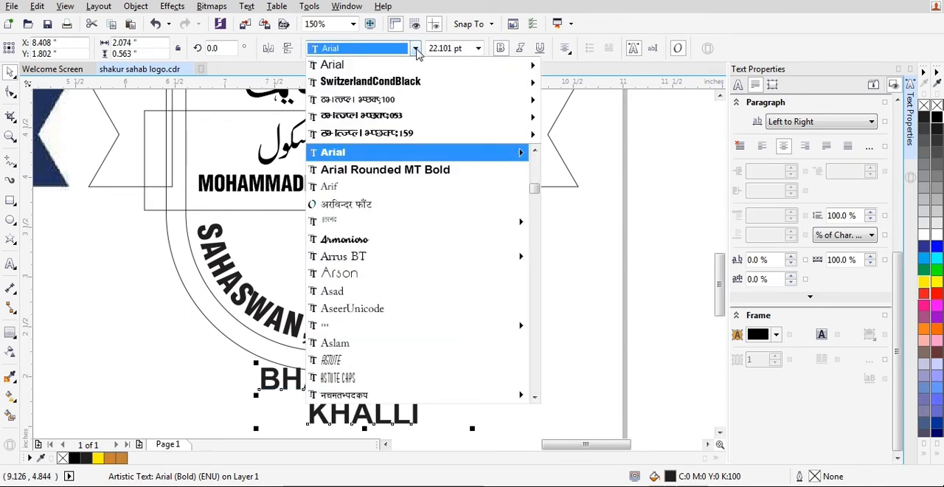
pyautogui.click(396, 85)
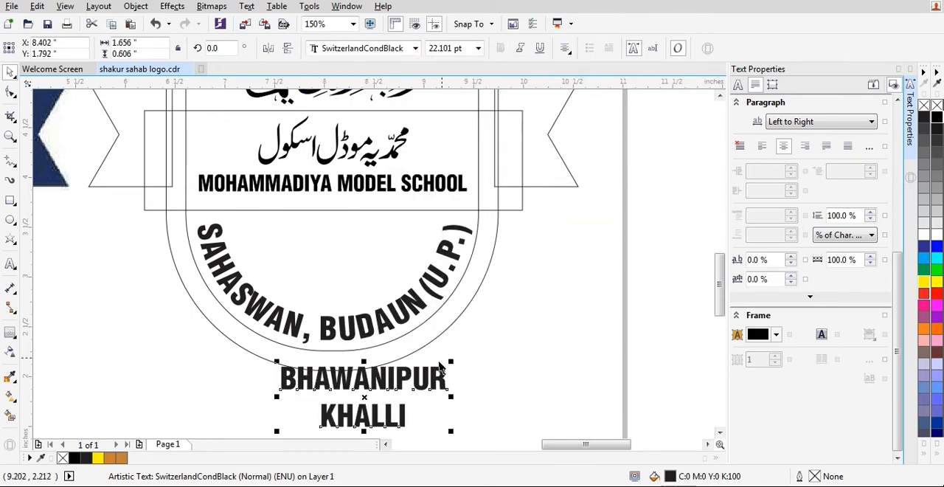
pyautogui.click(466, 48)
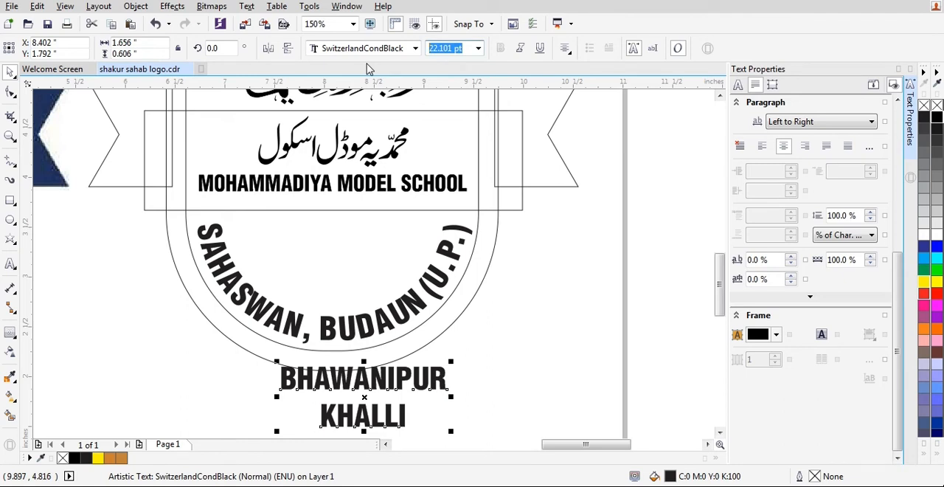
pyautogui.write('23')
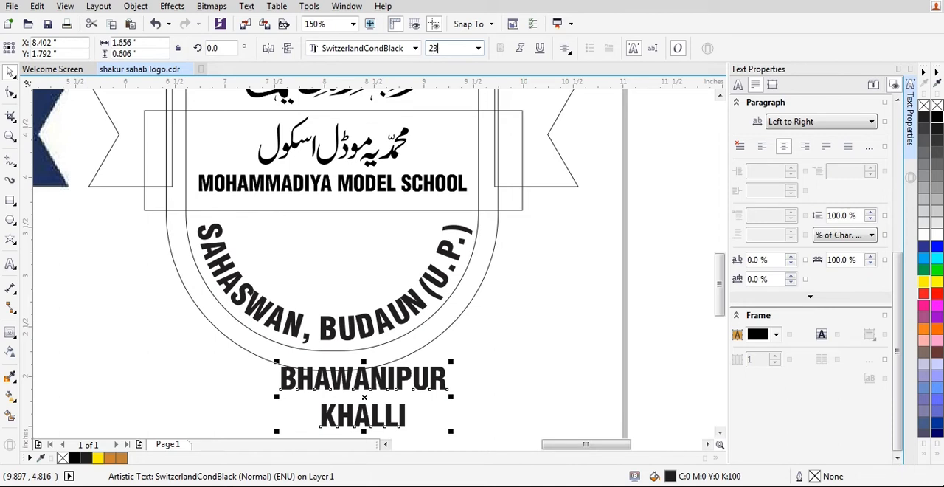
pyautogui.press('Return')
# Move BHAWANIPUR KHALLI inside the shield above the curved address text and centre it horizontally on the shield outline.
pyautogui.moveTo(393, 390); pyautogui.dragTo(368, 253)
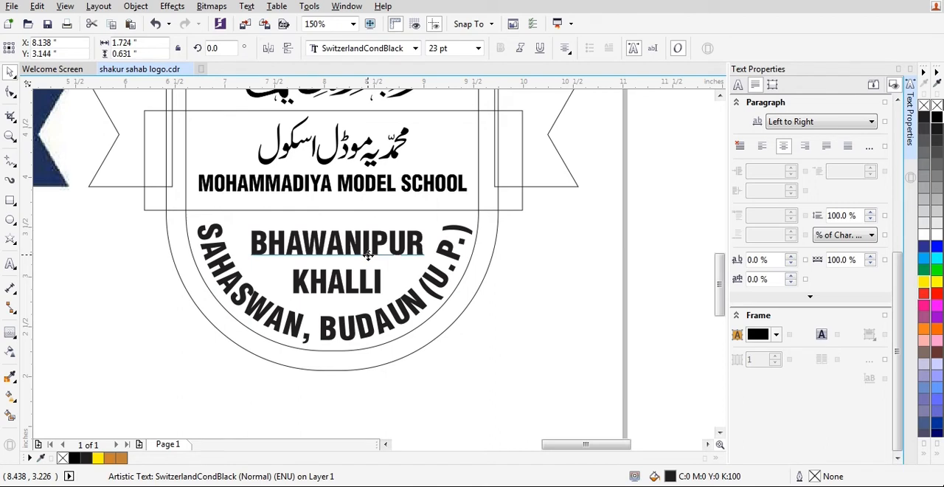
pyautogui.keyDown('shift'); pyautogui.click(432, 324); pyautogui.keyUp('shift')
pyautogui.press('c')
pyautogui.keyDown('shift'); pyautogui.click(432, 324); pyautogui.keyUp('shift')
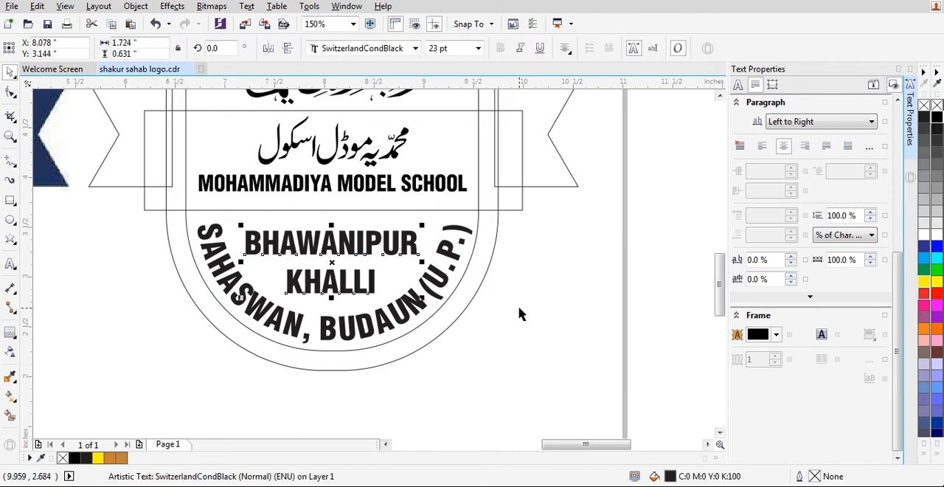
pyautogui.click(503, 316)
pyautogui.click(413, 250)
pyautogui.keyDown('shift'); pyautogui.click(415, 302); pyautogui.keyUp('shift')
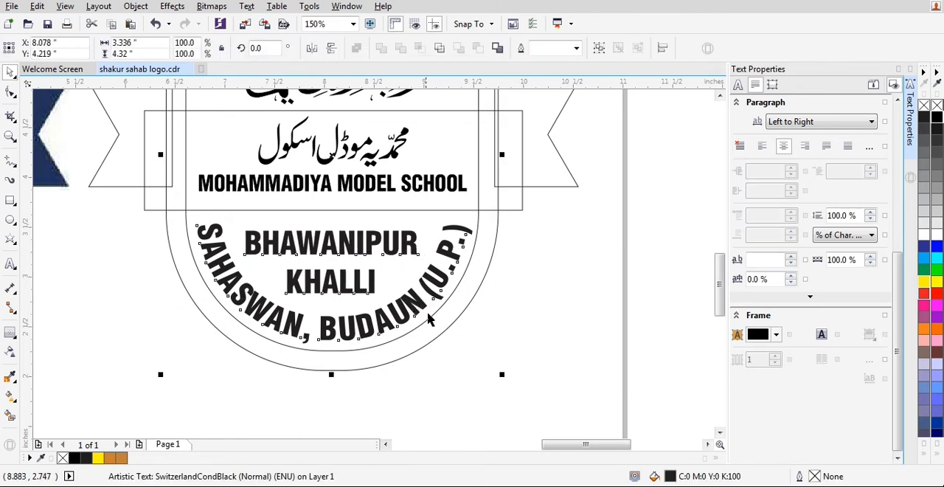
pyautogui.click(525, 329)
pyautogui.scroll(-1, 534, 258)
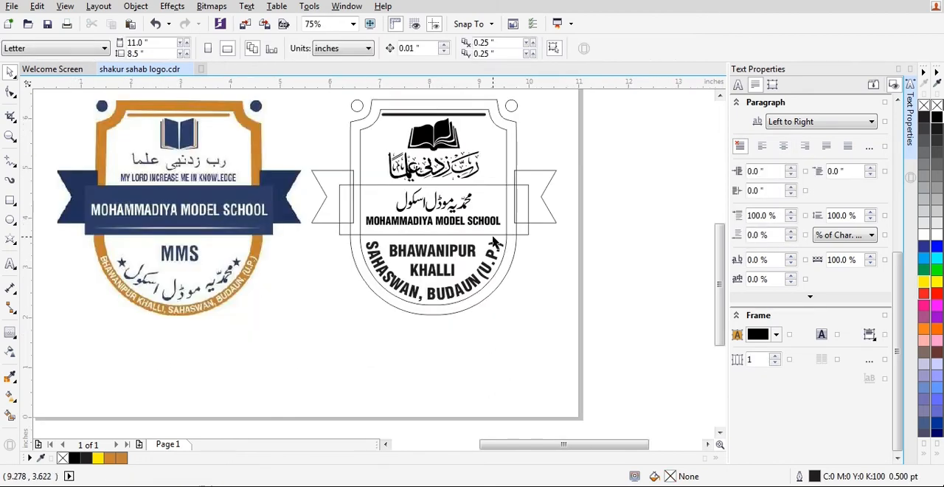
# Check the placement of the Urdu and English school names in the banner and compare the redrawn shield with the reference bitmap.
pyautogui.scroll(1, 451, 217)
pyautogui.click(454, 219)
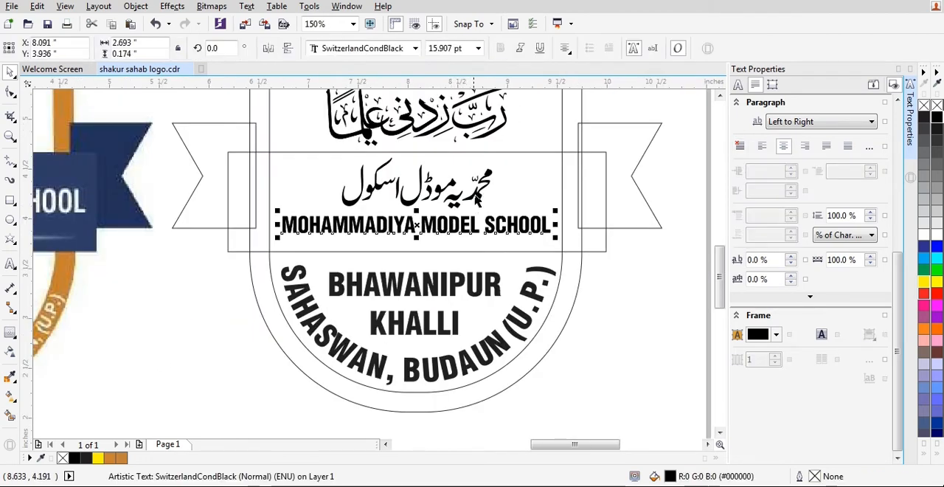
pyautogui.keyDown('shift'); pyautogui.click(487, 214); pyautogui.keyUp('shift')
pyautogui.keyDown('shift'); pyautogui.click(482, 193); pyautogui.keyUp('shift')
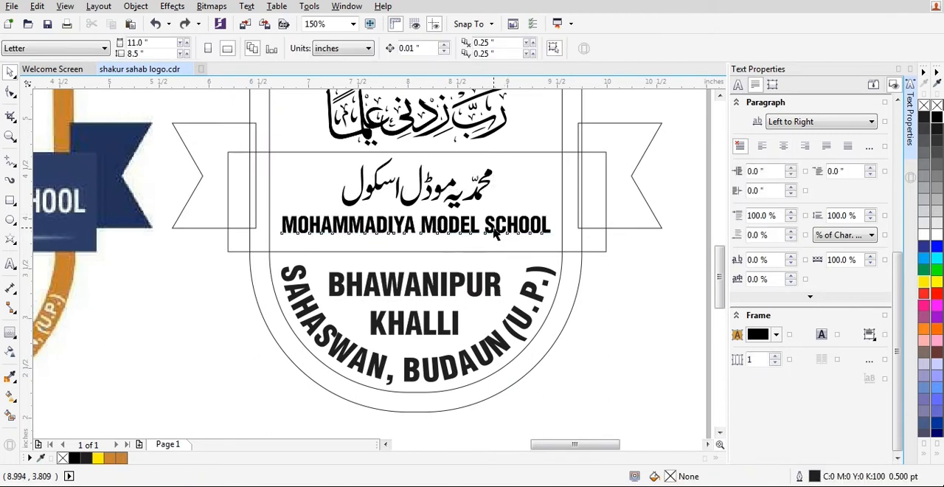
pyautogui.keyDown('shift'); pyautogui.click(482, 198); pyautogui.keyUp('shift')
pyautogui.keyDown('shift'); pyautogui.click(546, 165); pyautogui.keyUp('shift')
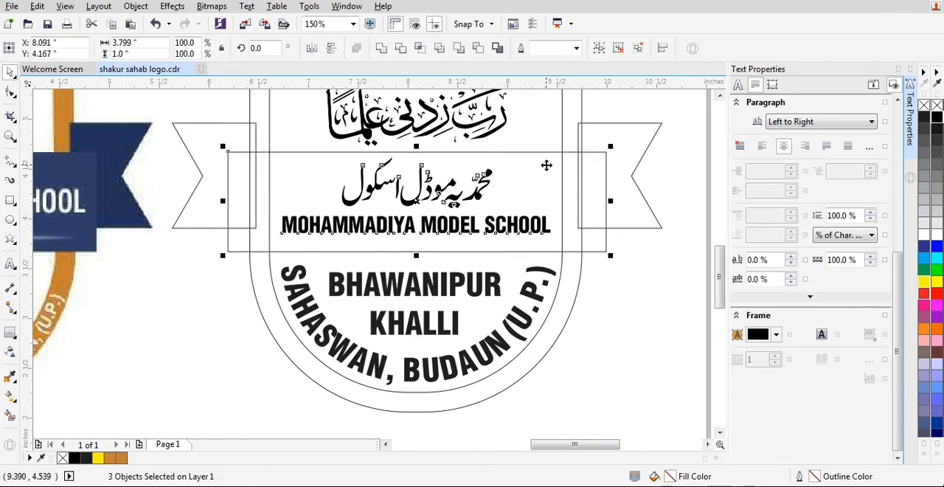
pyautogui.click(476, 202)
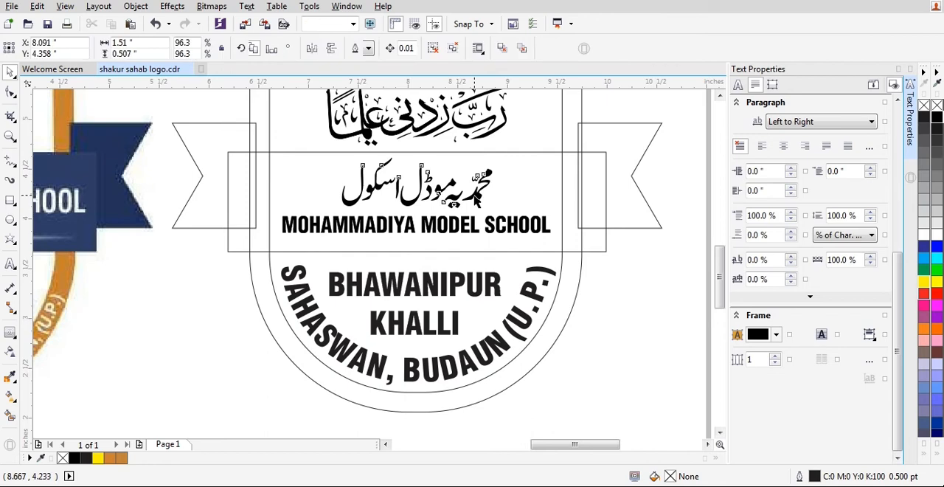
pyautogui.keyDown('shift'); pyautogui.click(476, 234); pyautogui.keyUp('shift')
pyautogui.click(509, 255)
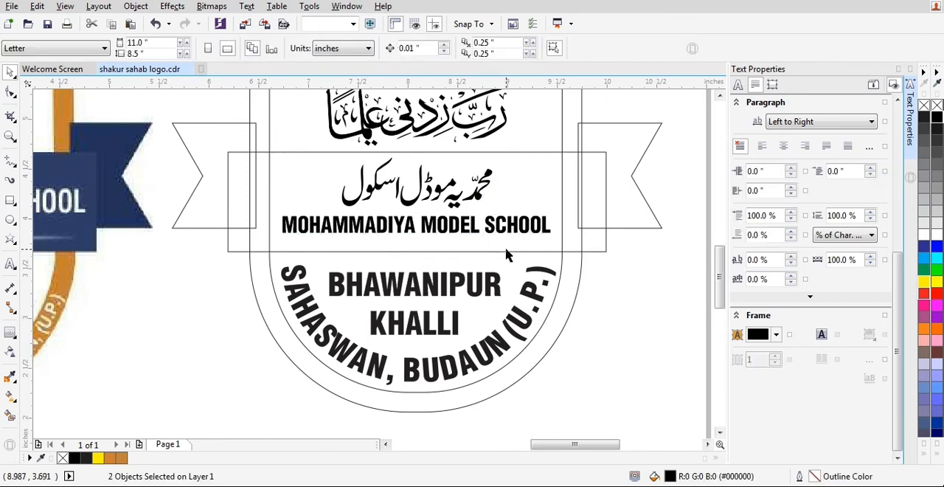
pyautogui.scroll(-2, 509, 255)
pyautogui.click(290, 210)
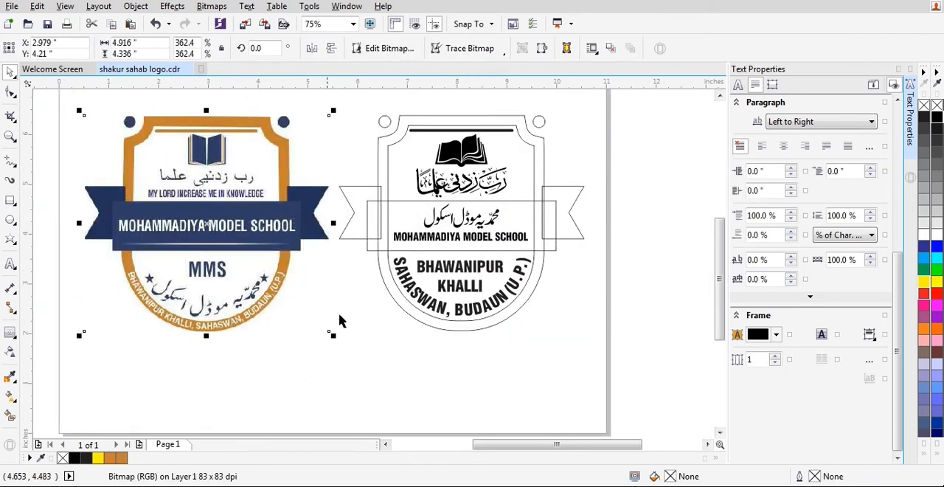
pyautogui.click(428, 391)
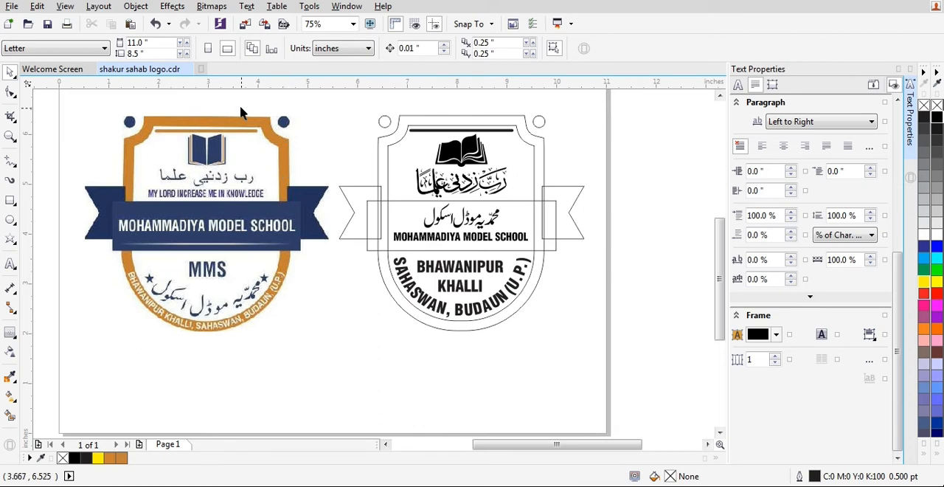
# Fill the redrawn shield's border with the orange sampled from the reference bitmap's frame and save the drawing.
pyautogui.click(221, 210)
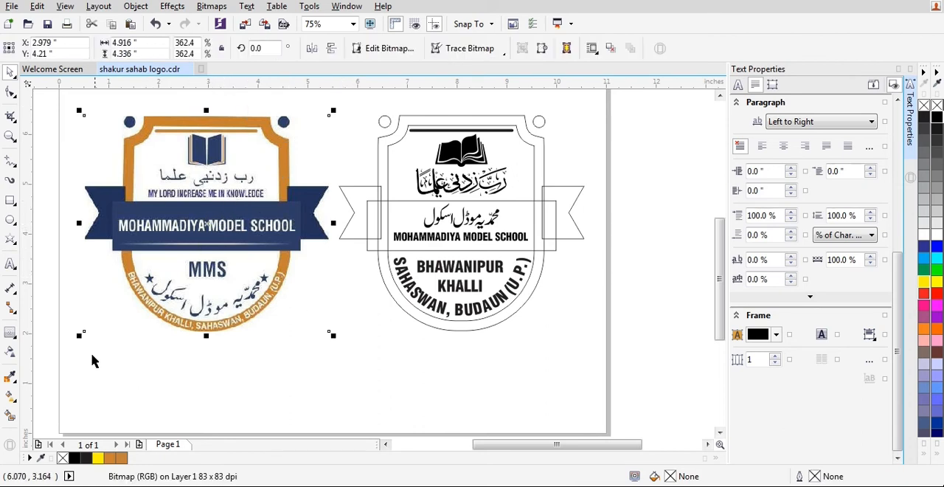
pyautogui.click(10, 376)
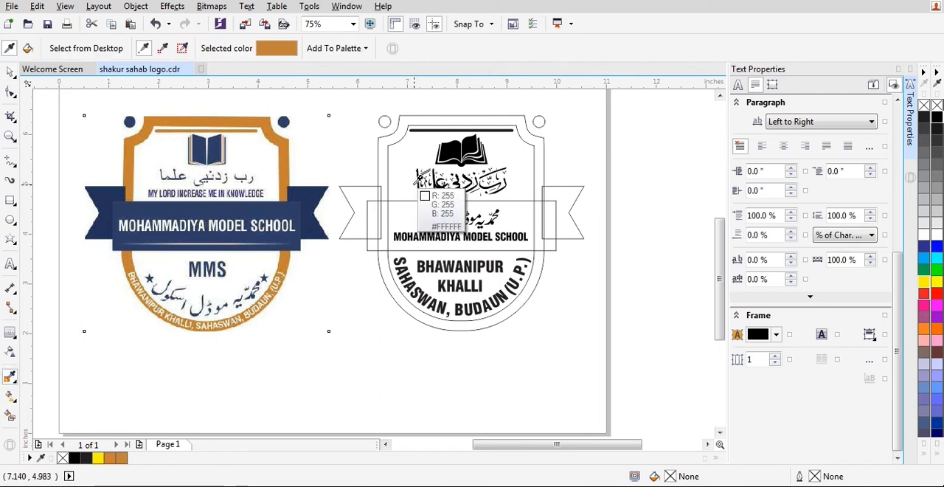
pyautogui.click(253, 118)
pyautogui.scroll(1, 427, 121)
pyautogui.scroll(-1, 426, 122)
pyautogui.press('space')
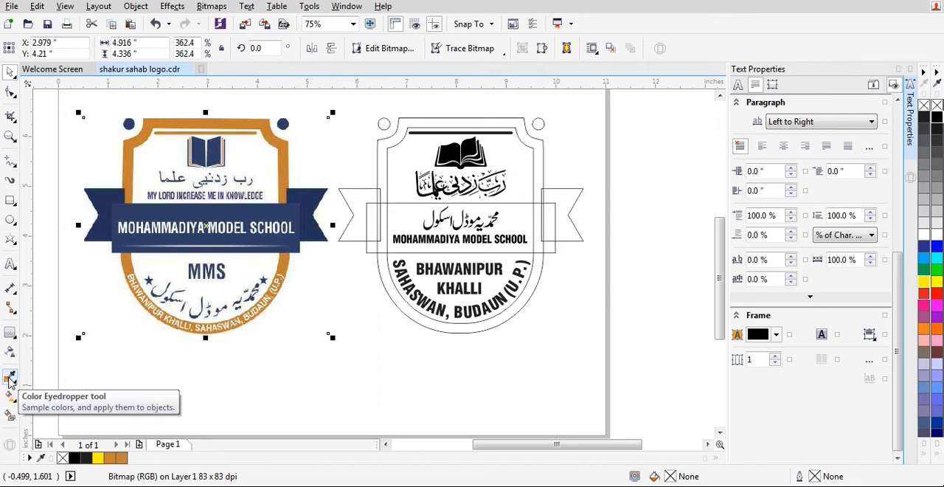
pyautogui.click(10, 379)
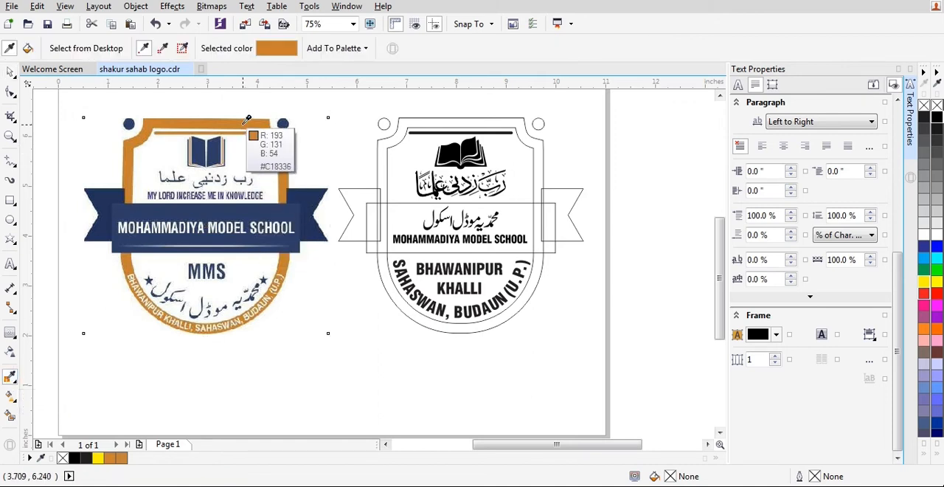
pyautogui.click(427, 133)
pyautogui.press('space')
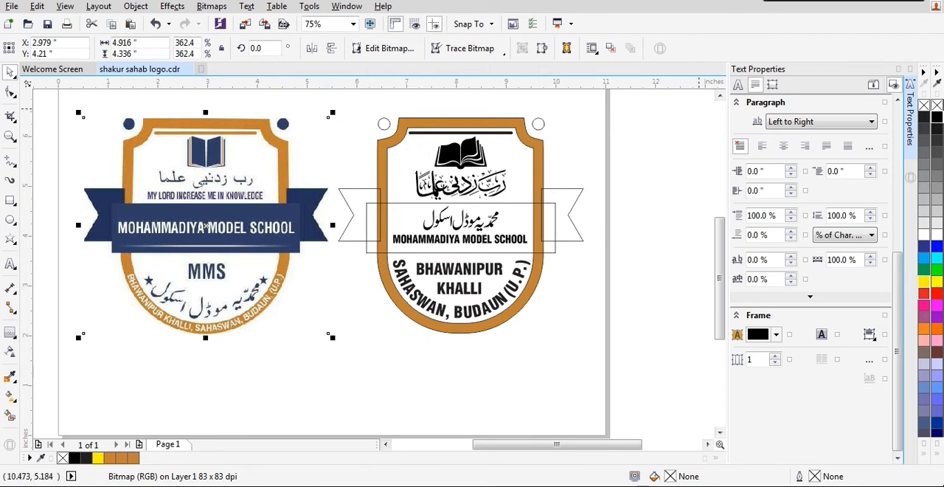
pyautogui.click(422, 373)
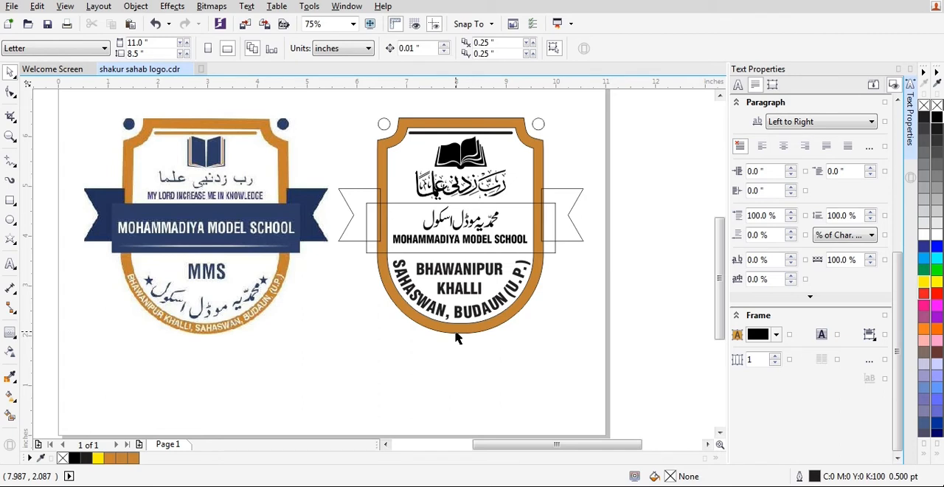
pyautogui.hotkey('ctrl', 's')
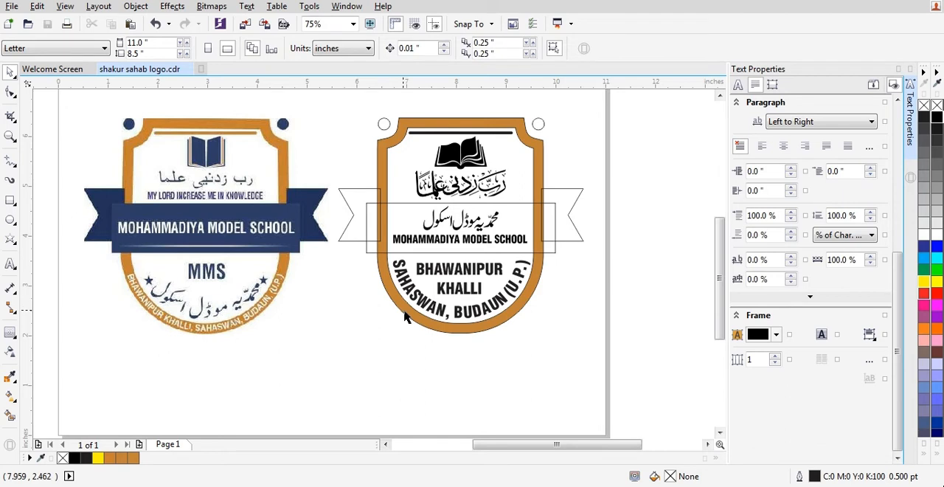
# Fill both small circles at the redrawn shield's upper corners with the navy sampled from the reference's corner dot.
pyautogui.click(435, 123)
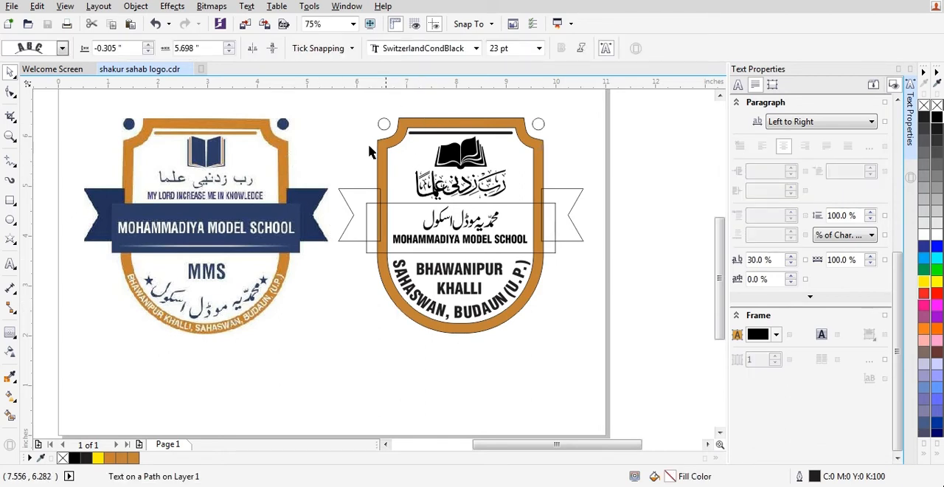
pyautogui.press('Escape')
pyautogui.scroll(2, 362, 106)
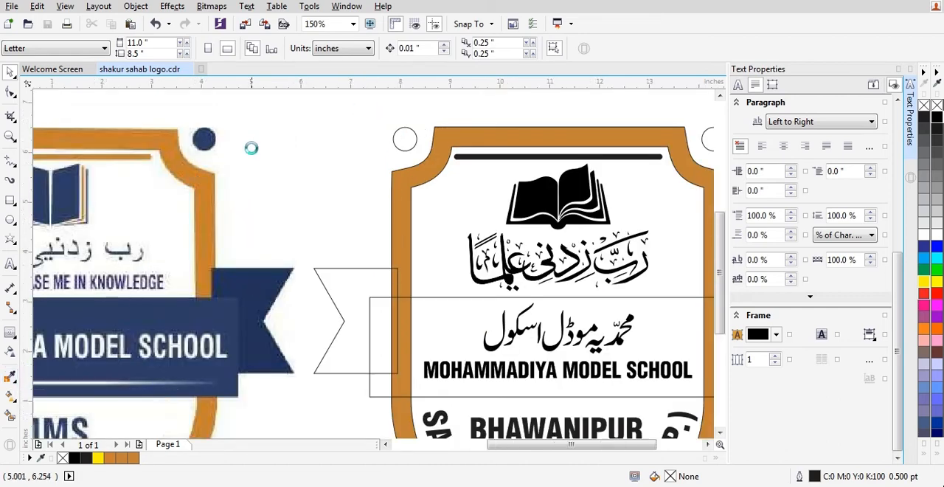
pyautogui.scroll(-2, 251, 139)
pyautogui.click(11, 377)
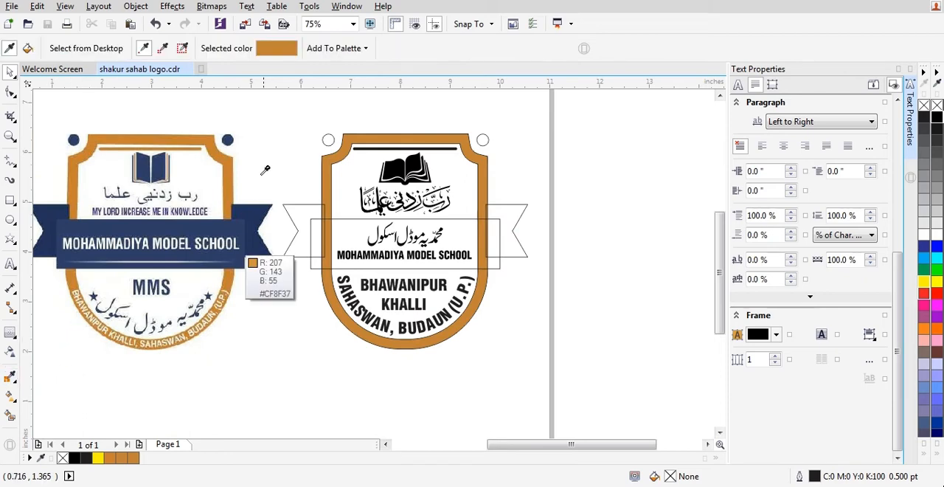
pyautogui.click(228, 137)
pyautogui.scroll(2, 333, 140)
pyautogui.click(247, 151)
pyautogui.scroll(-2, 315, 163)
pyautogui.scroll(1, 489, 166)
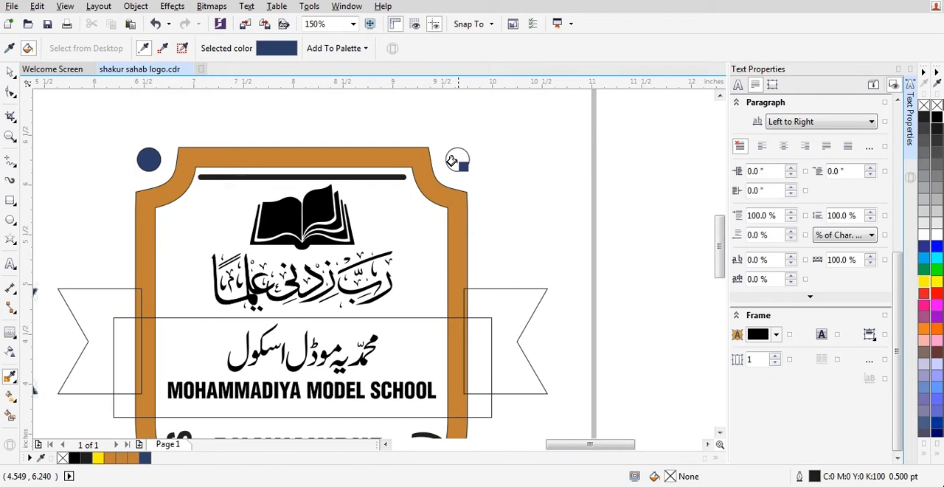
pyautogui.click(455, 158)
pyautogui.scroll(-1, 529, 145)
pyautogui.press('space')
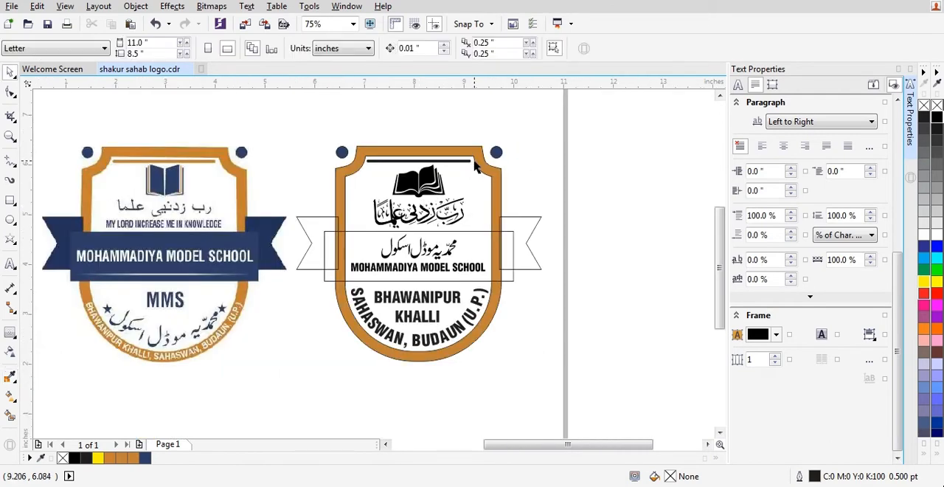
# Fill both ribbon tails of the redrawn logo with the dark navy sampled from the reference's ribbon tail.
pyautogui.scroll(-1, 476, 164)
pyautogui.scroll(1, 384, 206)
pyautogui.press('space')
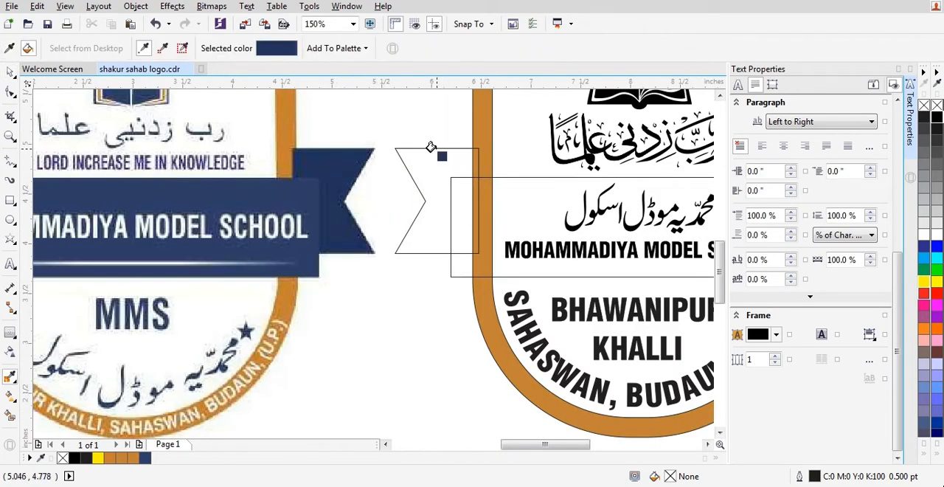
pyautogui.click(425, 163)
pyautogui.scroll(-1, 390, 199)
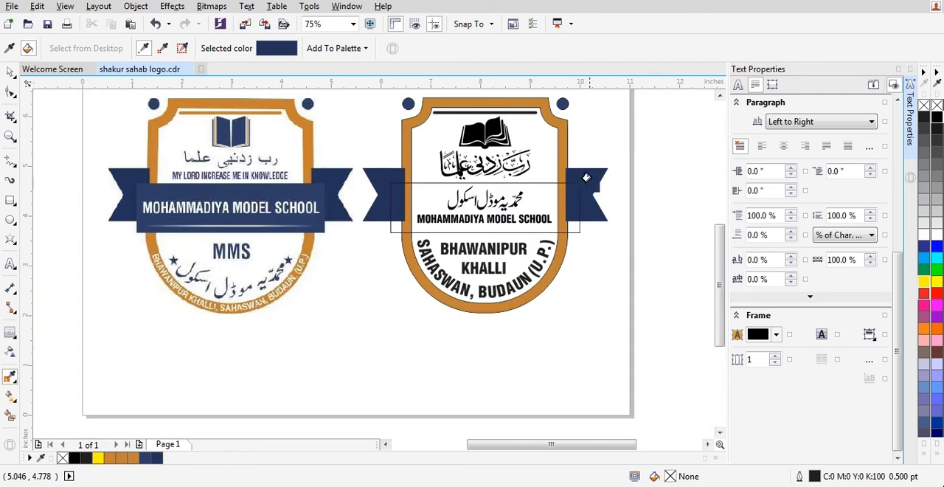
# Fill the central banner rectangle with the reference banner's navy and move the reference bitmap farther from the redrawn shield.
pyautogui.press('space')
pyautogui.press('space')
pyautogui.click(423, 201)
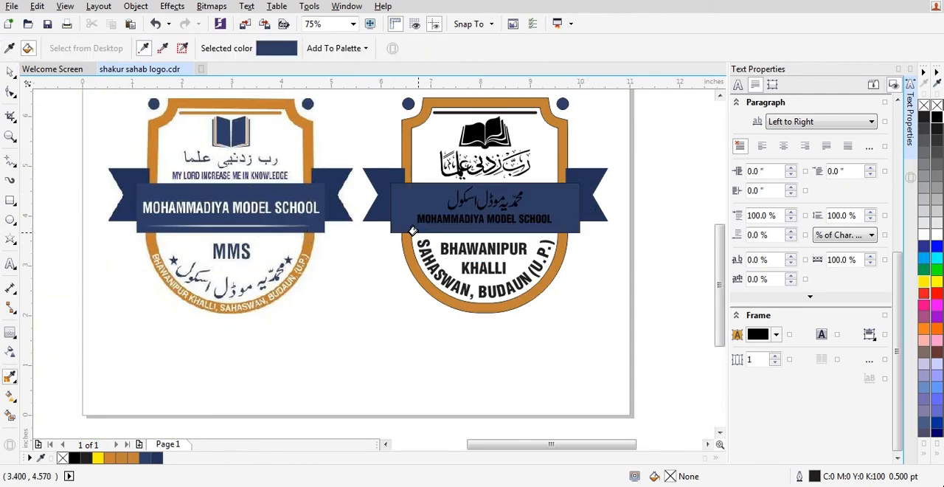
pyautogui.press('space')
pyautogui.click(207, 306)
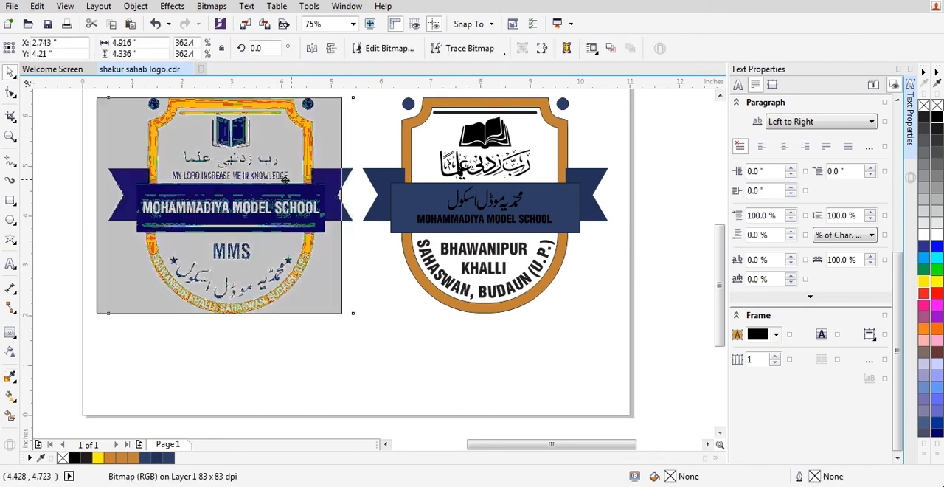
pyautogui.click(475, 317)
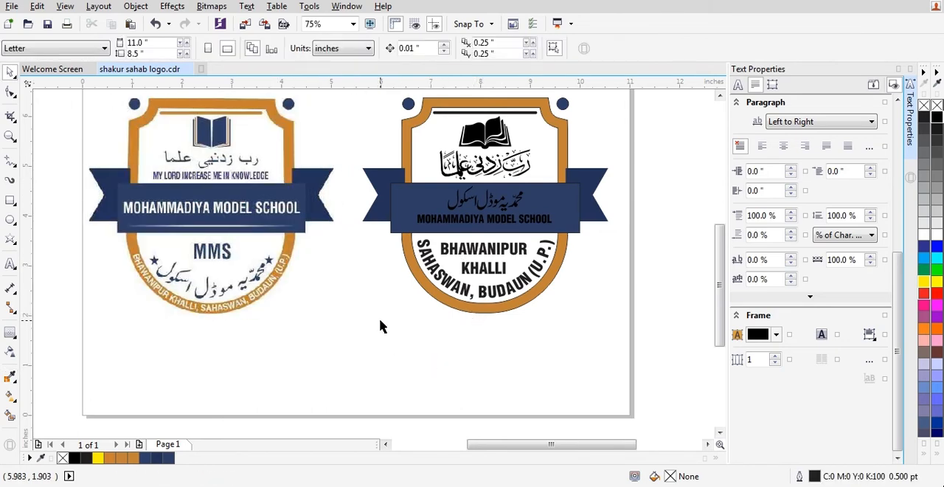
# Fill the Urdu school name and MOHAMMADIYA MODEL SCHOOL on the banner with white.
pyautogui.click(525, 221)
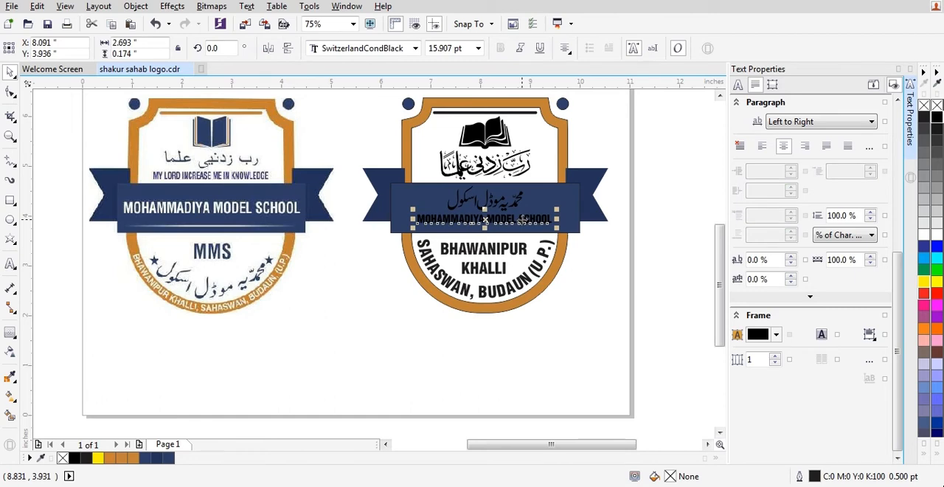
pyautogui.keyDown('shift'); pyautogui.click(520, 199); pyautogui.keyUp('shift')
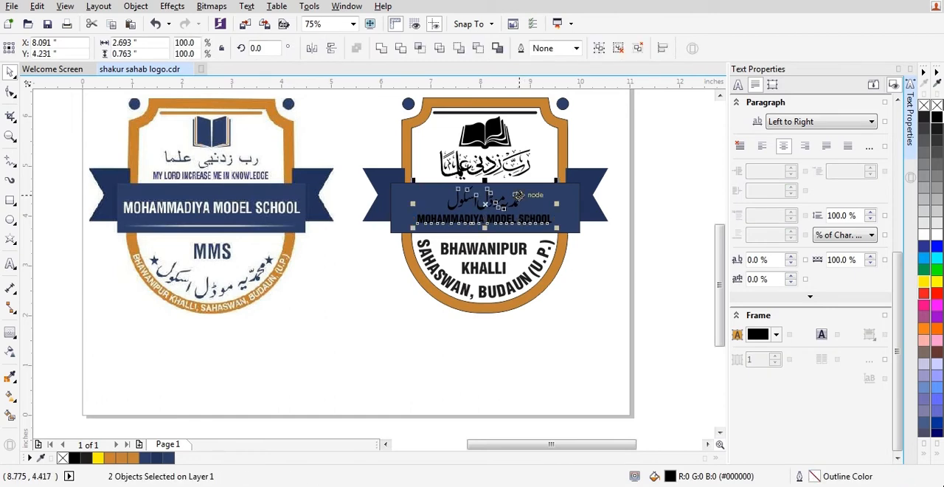
pyautogui.scroll(2, 519, 196)
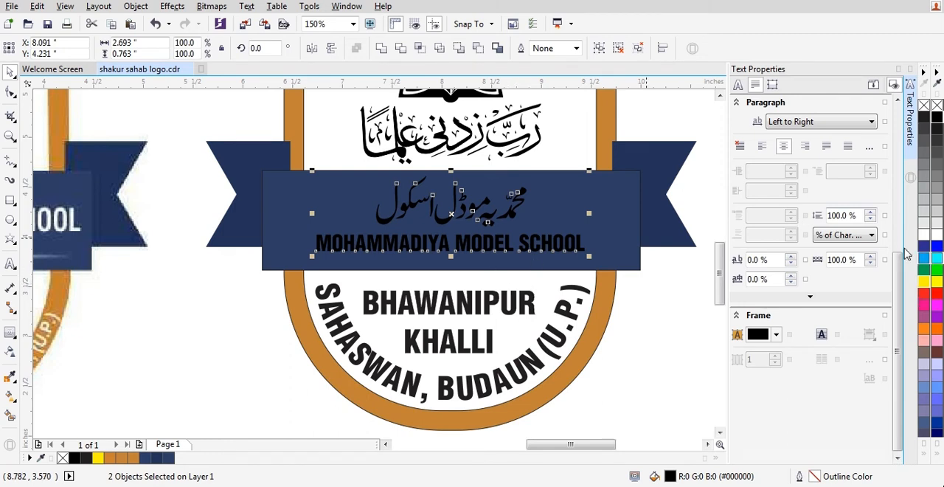
pyautogui.click(923, 238)
pyautogui.scroll(-2, 642, 258)
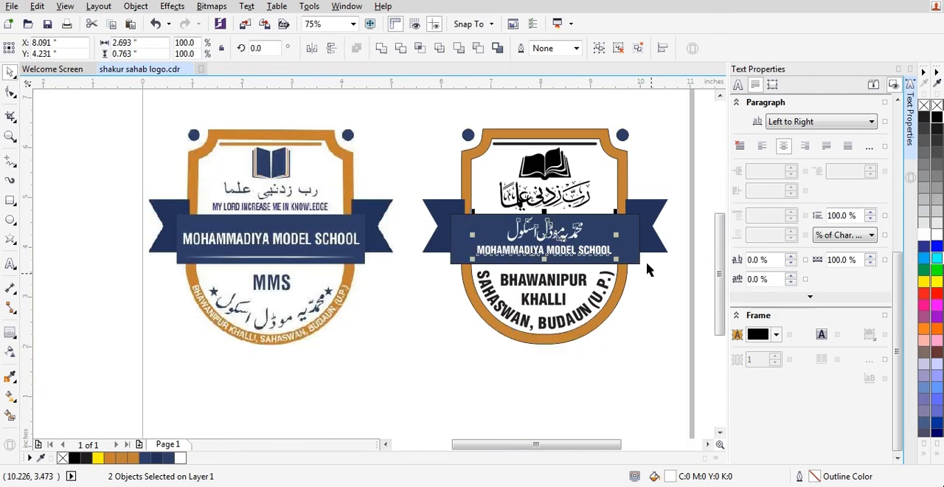
pyautogui.click(577, 143)
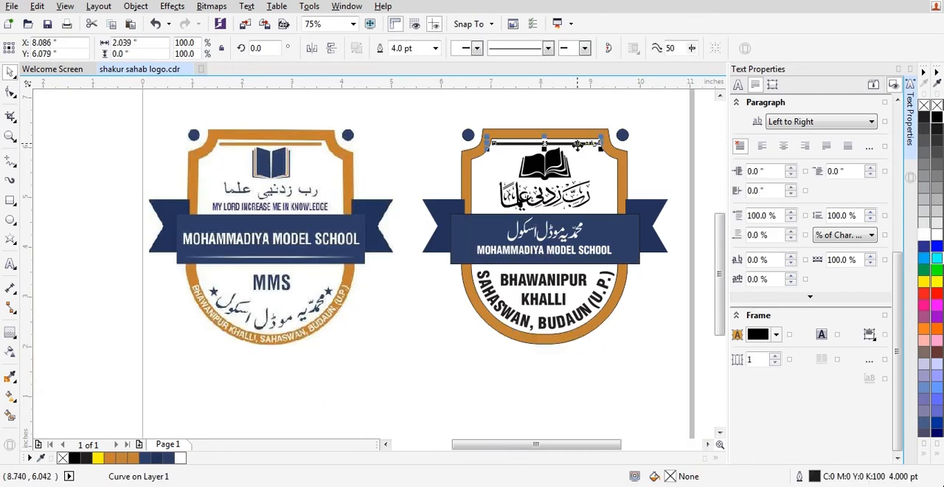
pyautogui.press('F12')
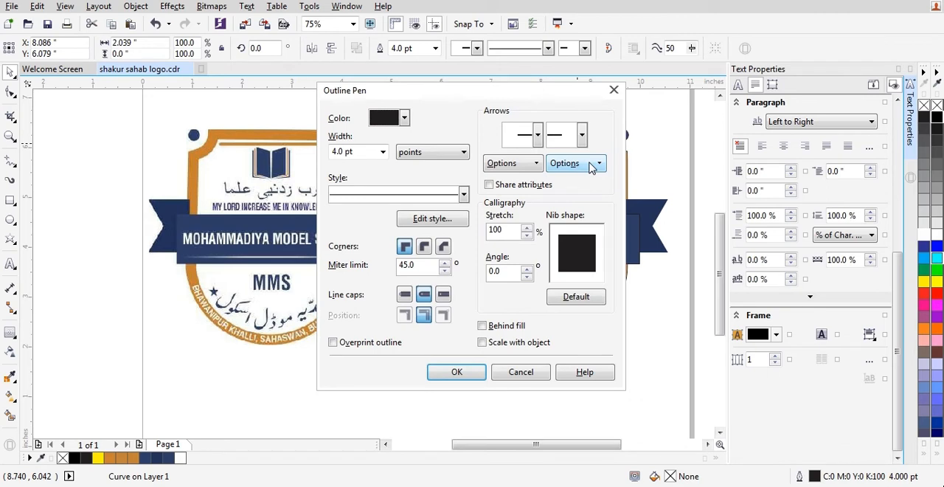
pyautogui.press('Escape')
pyautogui.click(638, 288)
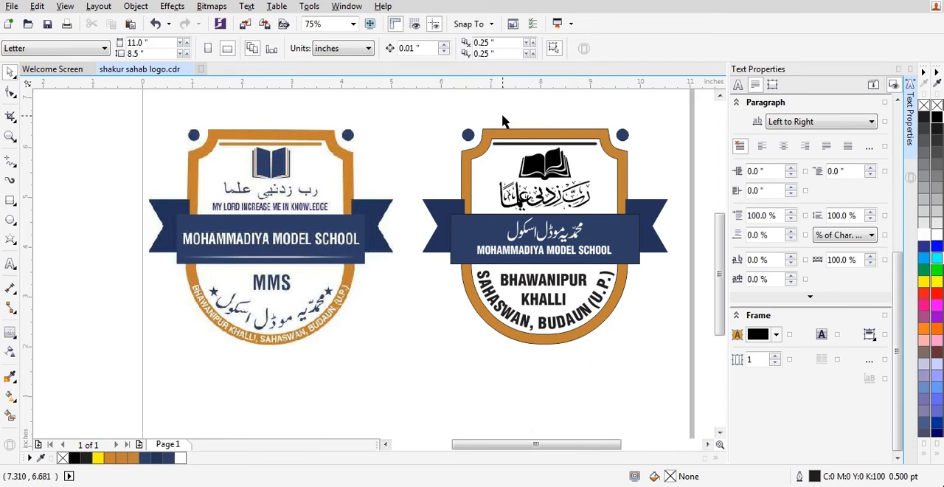
# Remove the outlines from the redrawn shield border, the ribbon tails and the central banner.
pyautogui.scroll(2, 502, 113)
pyautogui.click(488, 150)
pyautogui.scroll(-2, 489, 149)
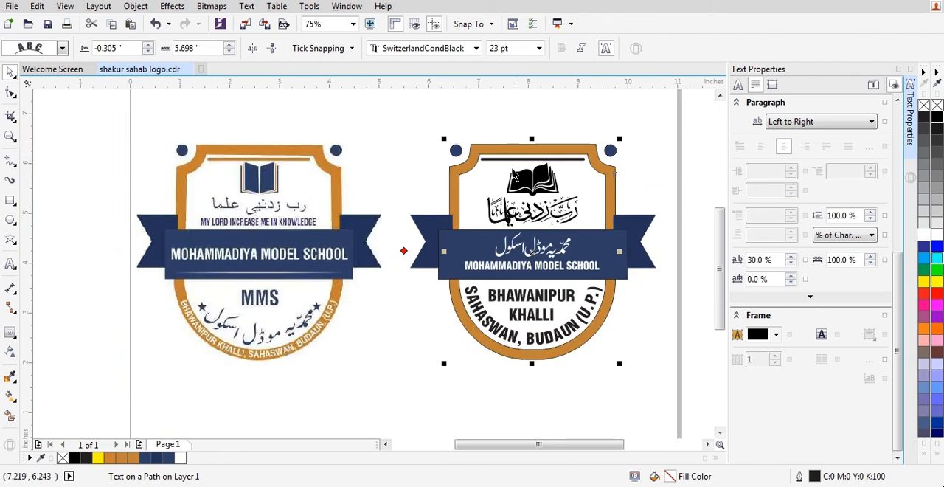
pyautogui.rightClick(923, 107)
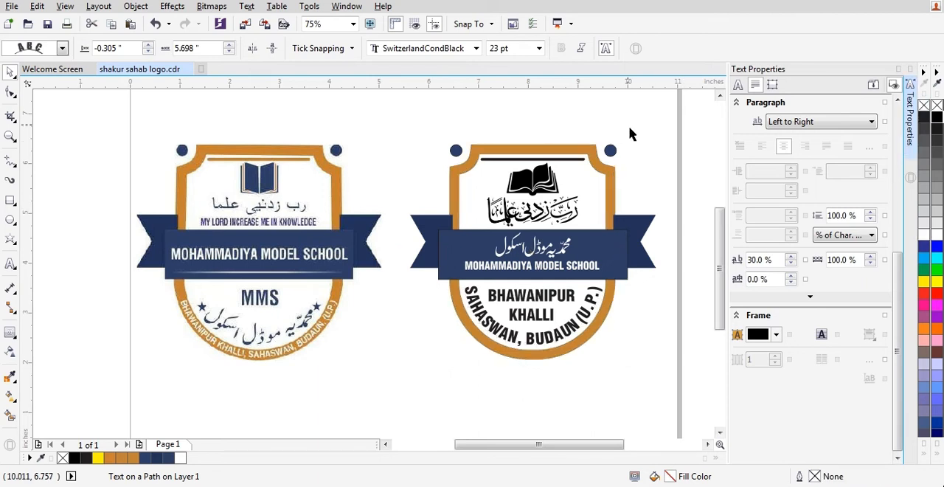
pyautogui.click(619, 248)
pyautogui.keyDown('shift'); pyautogui.click(458, 260); pyautogui.keyUp('shift')
pyautogui.rightClick(923, 107)
pyautogui.rightClick(924, 106)
pyautogui.click(590, 380)
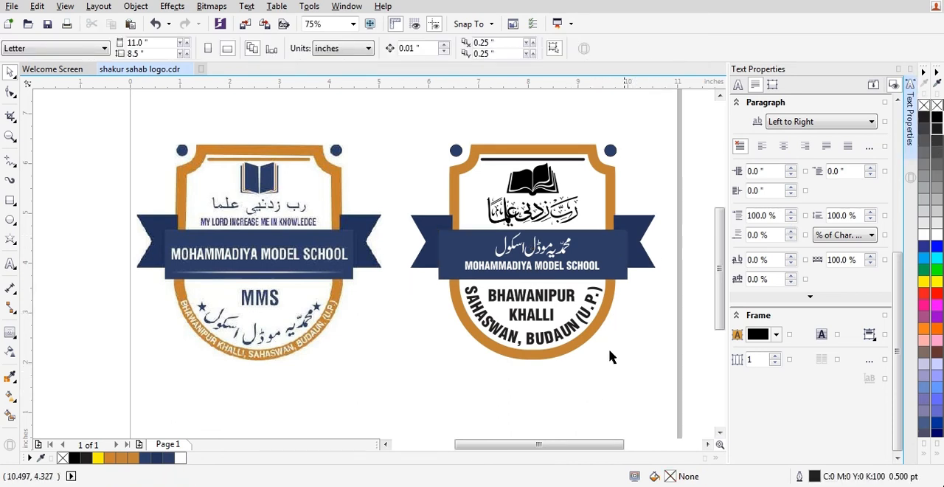
# Fill all parts of the redrawn open book with the navy sampled from the reference bitmap's book.
pyautogui.click(540, 181)
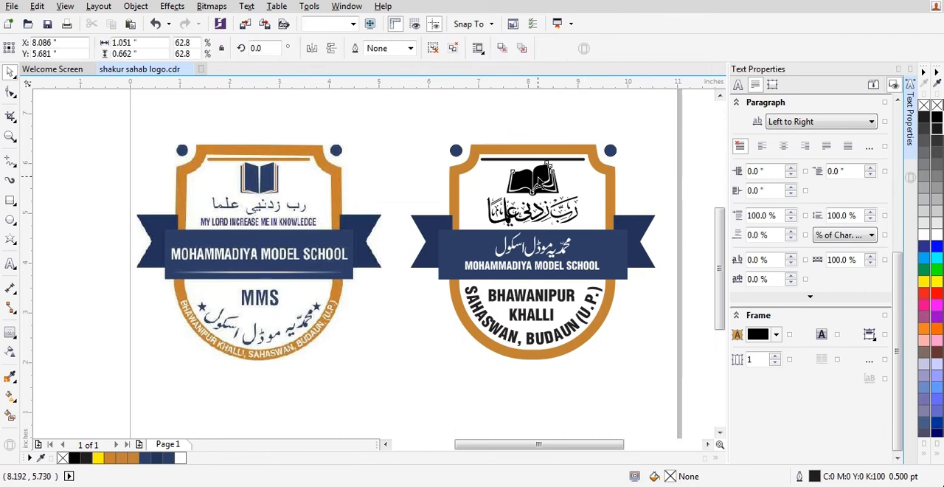
pyautogui.press('i')
pyautogui.click(266, 184)
pyautogui.scroll(2, 535, 181)
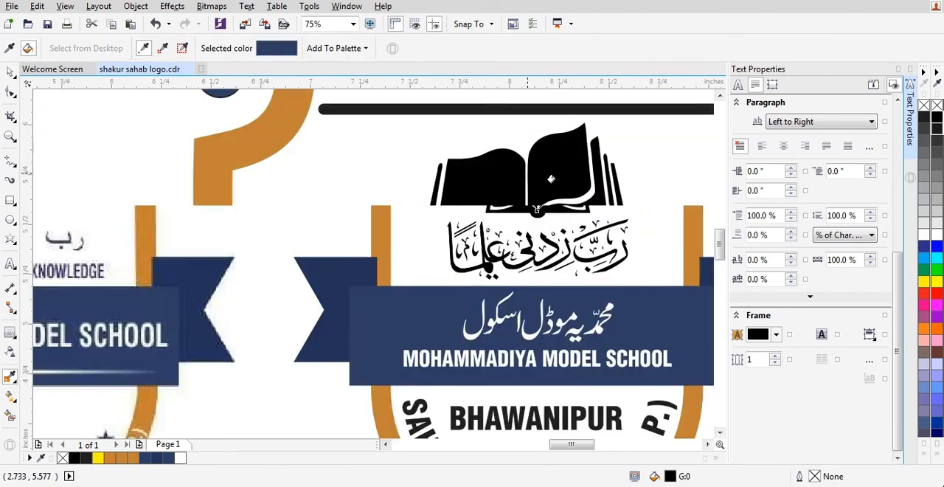
pyautogui.click(536, 181)
pyautogui.click(482, 198)
pyautogui.click(504, 244)
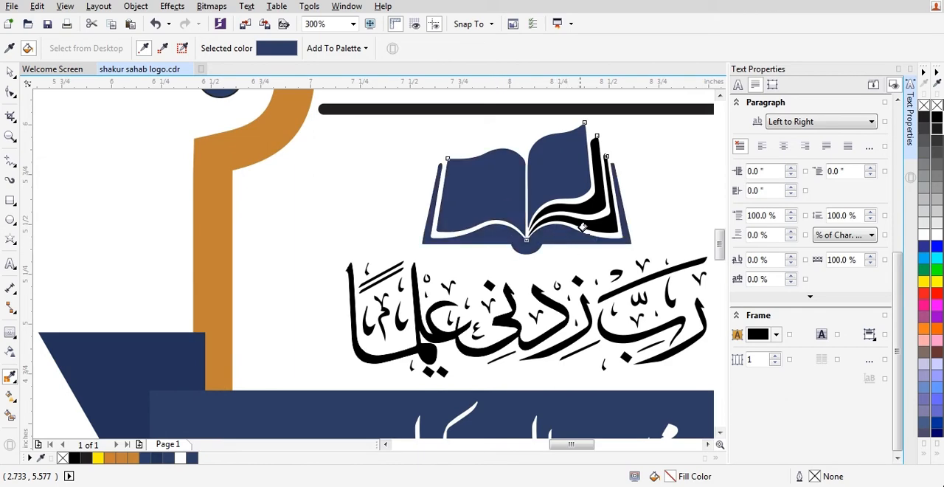
pyautogui.scroll(1, 614, 221)
pyautogui.scroll(-3, 573, 198)
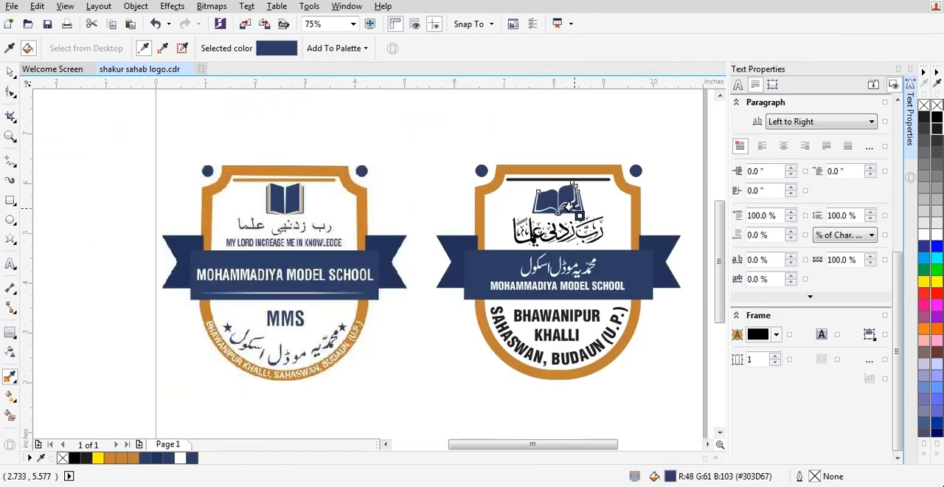
pyautogui.press('space')
pyautogui.press('Escape')
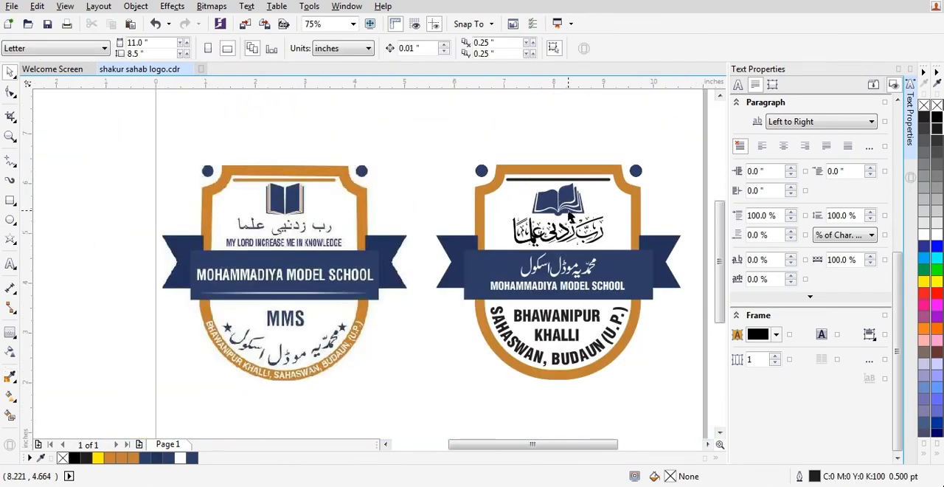
pyautogui.scroll(1, 569, 224)
pyautogui.click(569, 197)
pyautogui.scroll(-1, 570, 184)
pyautogui.press('Escape')
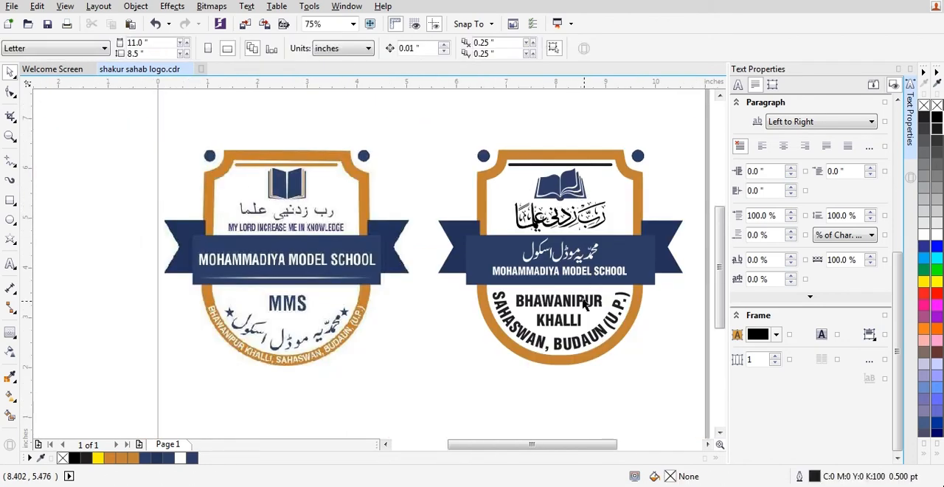
# Select the curved address text along the redrawn shield's lower curve.
pyautogui.click(579, 347)
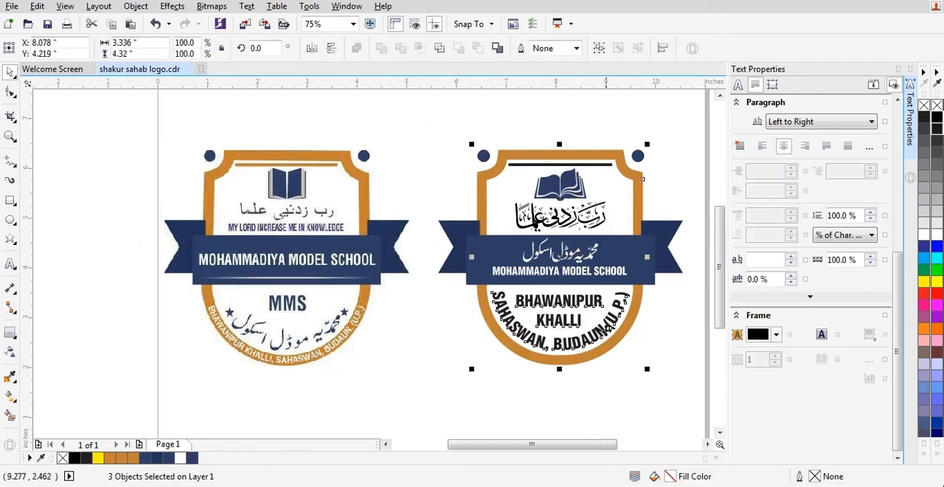
pyautogui.click(602, 327)
pyautogui.scroll(1, 584, 354)
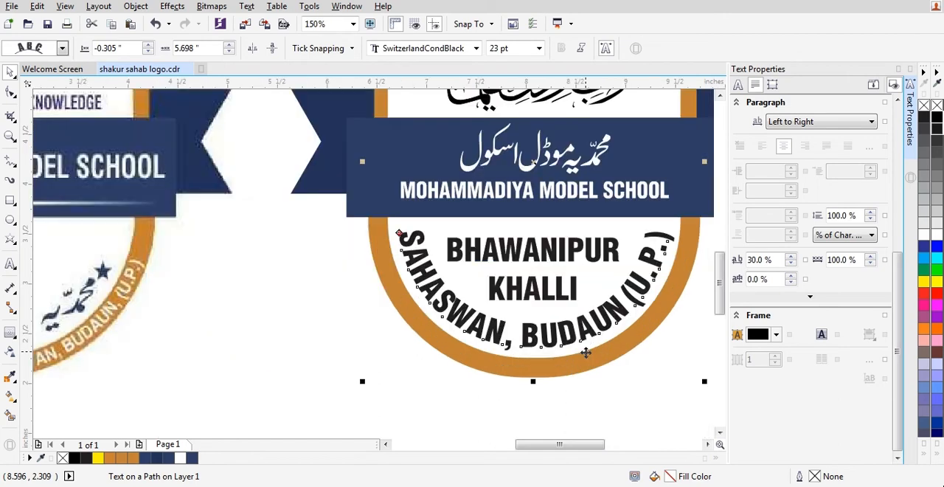
pyautogui.scroll(-1, 554, 332)
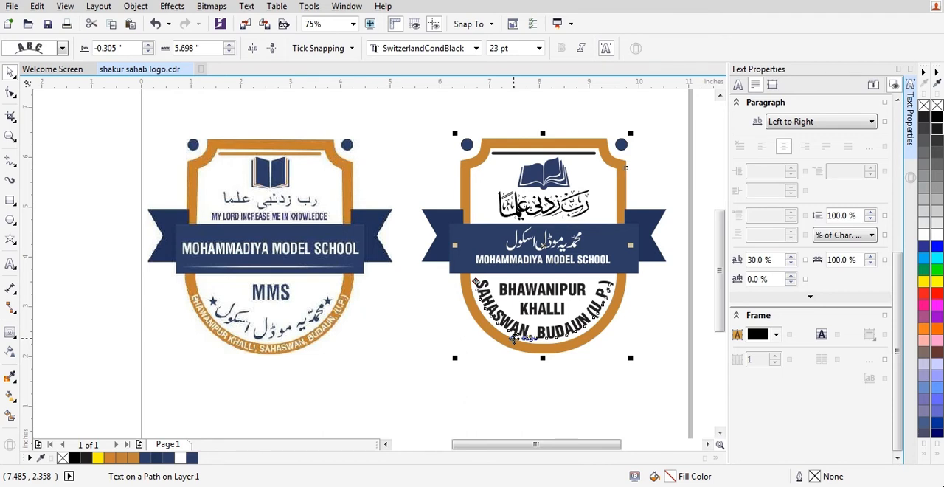
# Break the curved address text along the shield's lower curve apart from its path.
pyautogui.hotkey('ctrl', 'k')
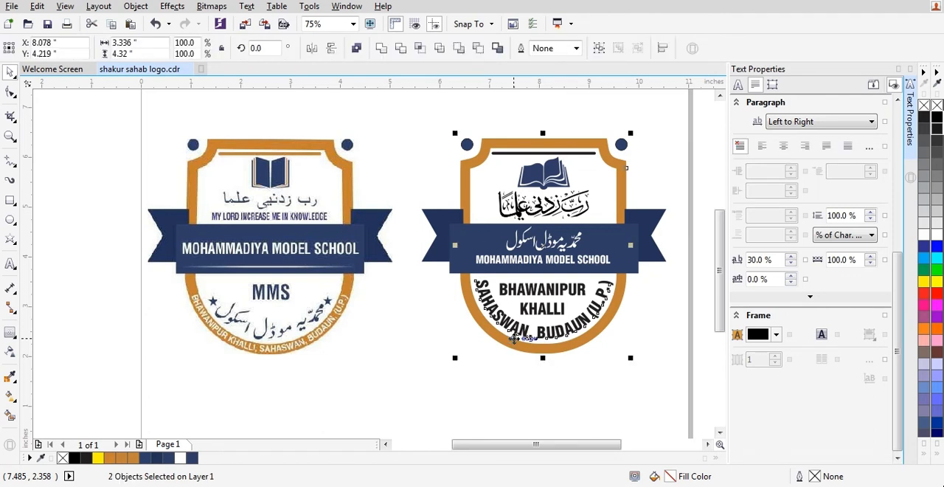
pyautogui.click(521, 362)
pyautogui.click(522, 326)
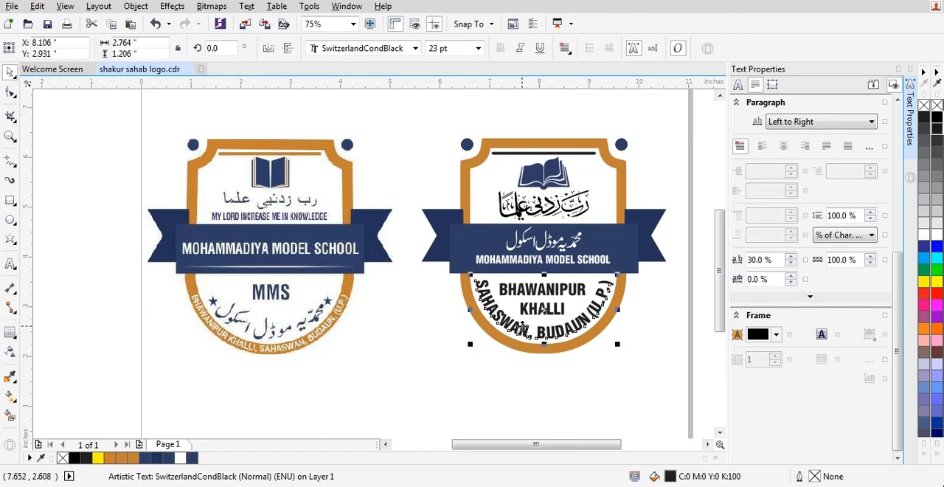
pyautogui.click(522, 393)
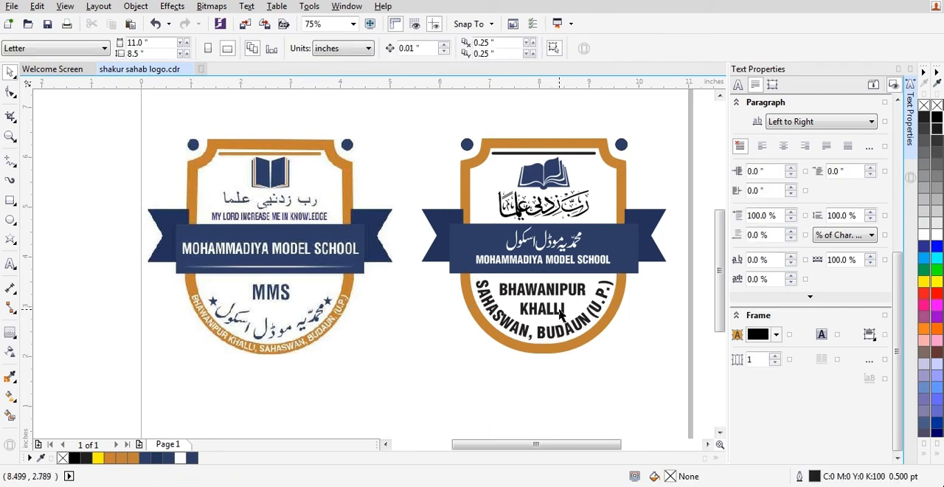
# Convert the BHAWANIPUR KHALLI and MOHAMMADIYA MODEL SCHOOL texts to curves.
pyautogui.click(558, 314)
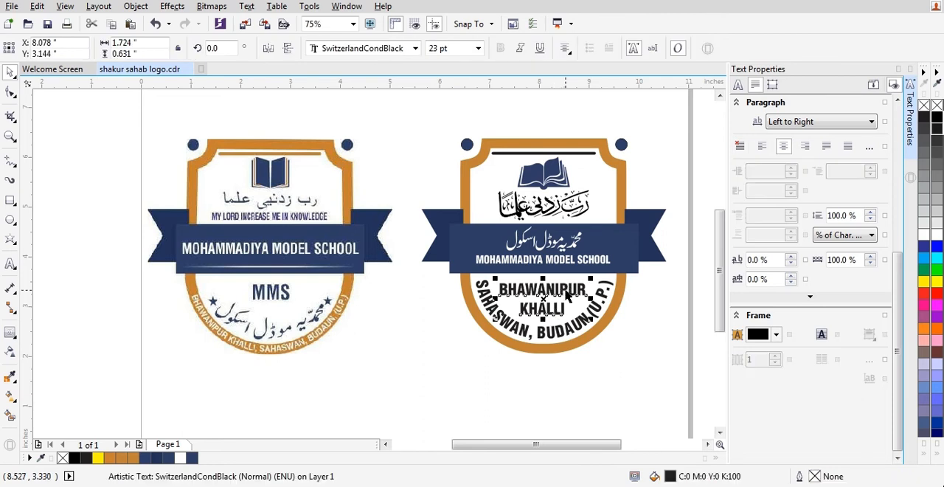
pyautogui.hotkey('ctrl', 'q')
pyautogui.click(596, 261)
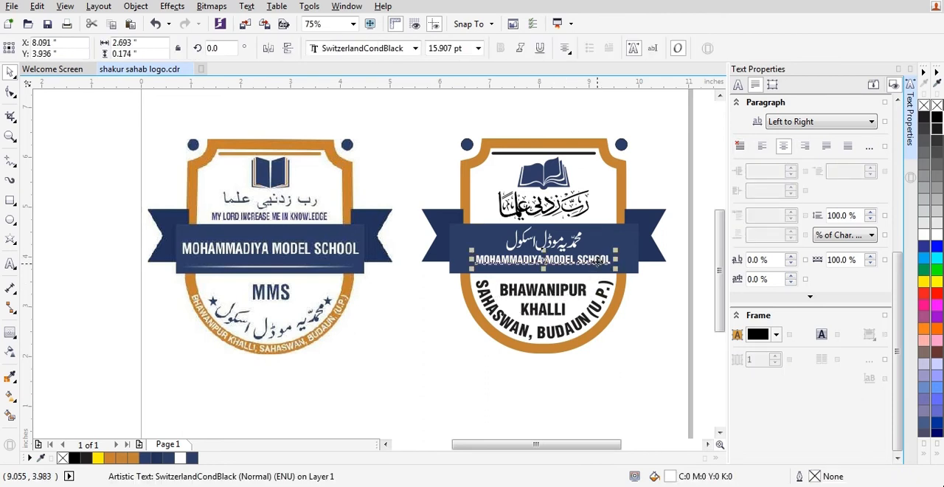
pyautogui.hotkey('ctrl', 'q')
pyautogui.press('Escape')
pyautogui.click(579, 246)
pyautogui.press('Escape')
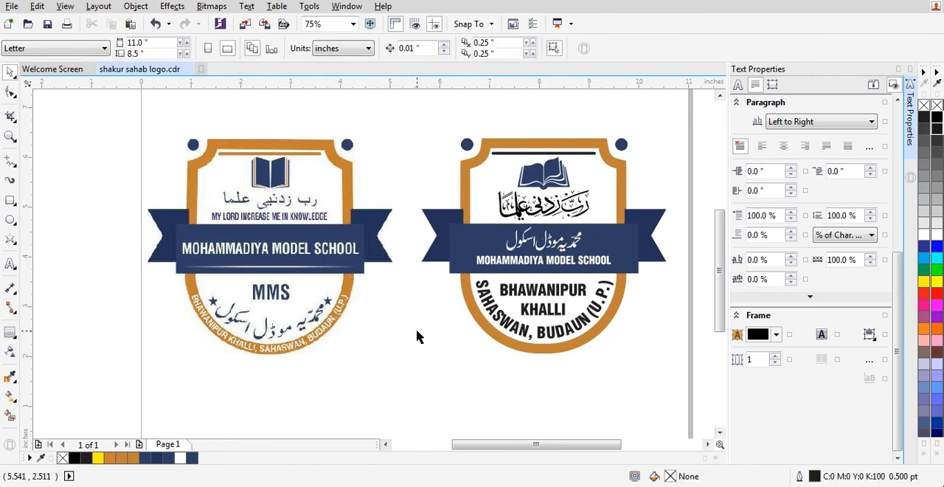
# Delete the reference bitmap of the logo and fit the redrawn shield in view.
pyautogui.click(336, 227)
pyautogui.press('Delete')
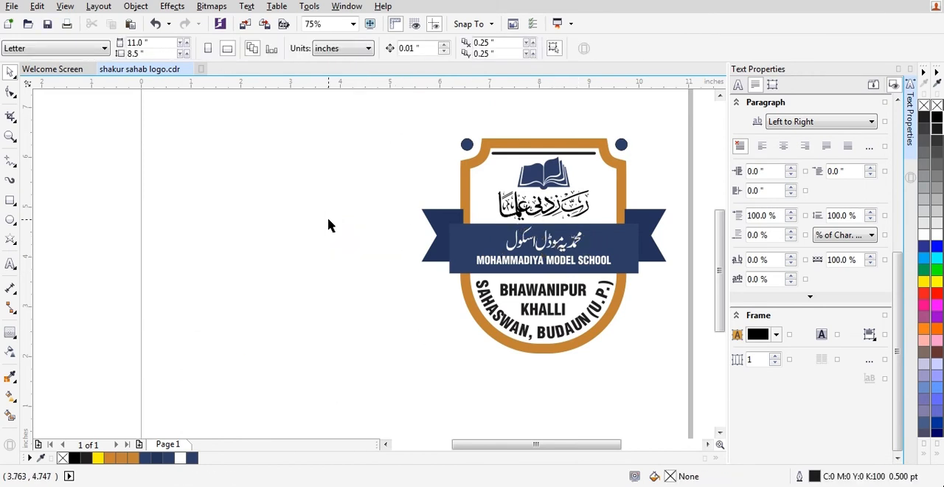
pyautogui.press('F4')
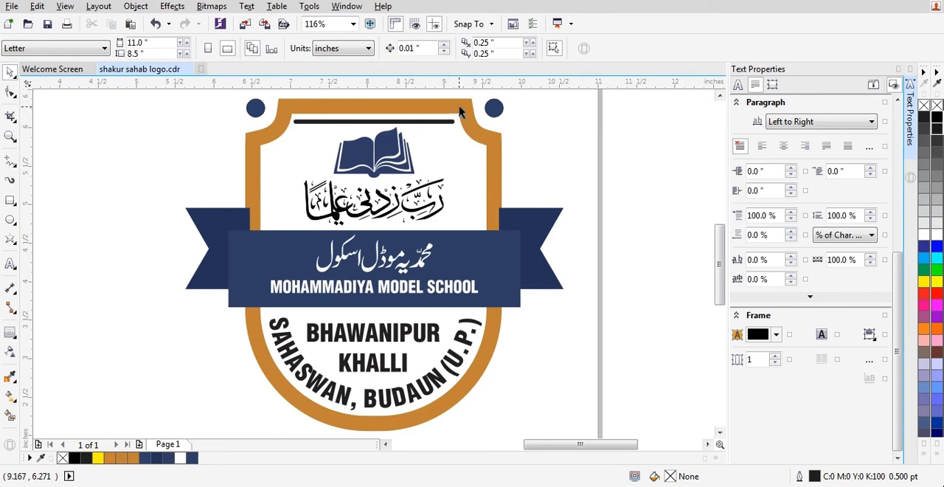
# Move the Arabic calligraphy under the book slightly down, to a vertical position of 4.99 in.
pyautogui.click(459, 110)
pyautogui.click(391, 151)
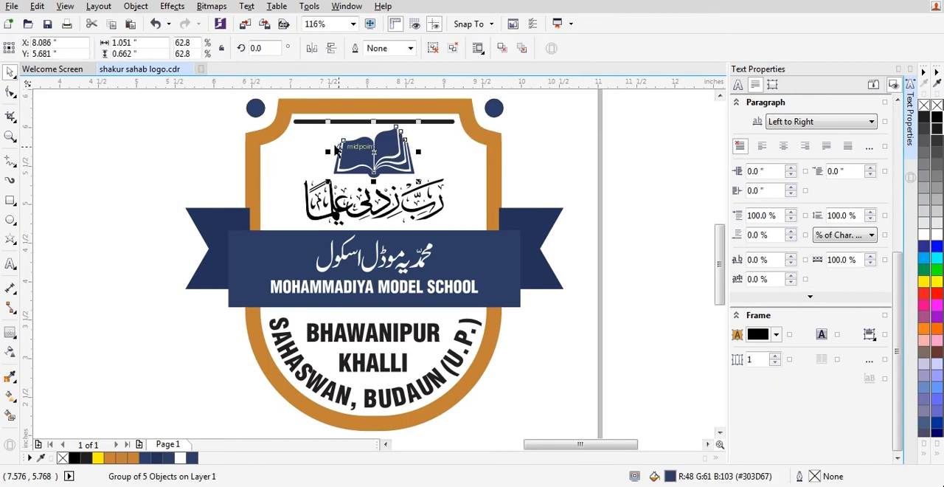
pyautogui.scroll(2, 336, 147)
pyautogui.scroll(-1, 461, 193)
pyautogui.click(519, 311)
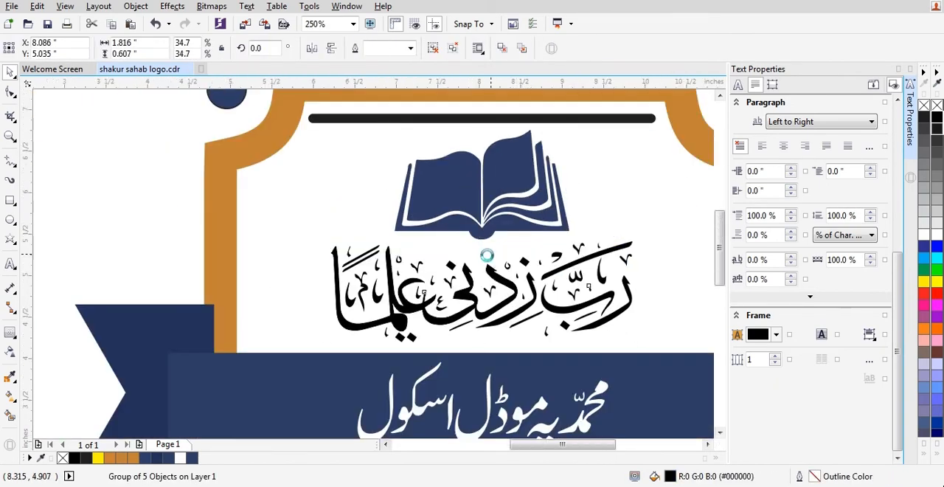
pyautogui.scroll(-2, 492, 262)
pyautogui.scroll(2, 494, 258)
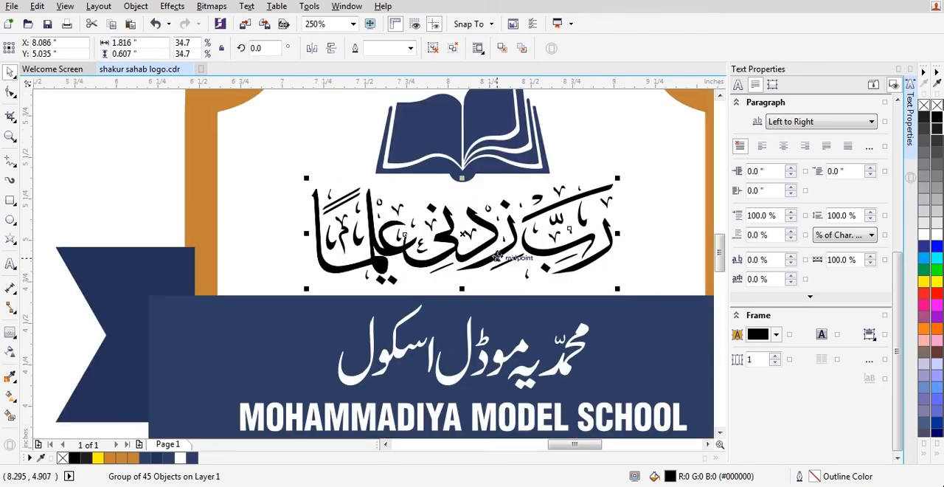
pyautogui.scroll(1, 497, 255)
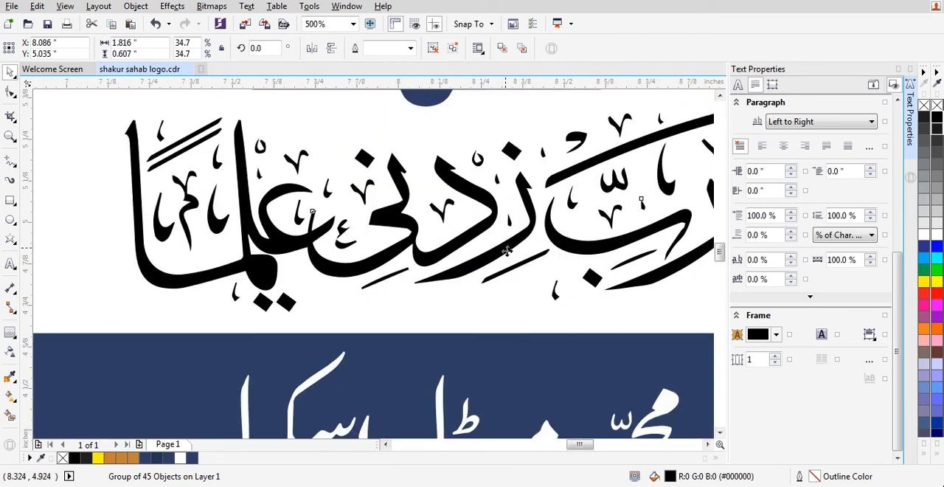
pyautogui.scroll(-1, 487, 253)
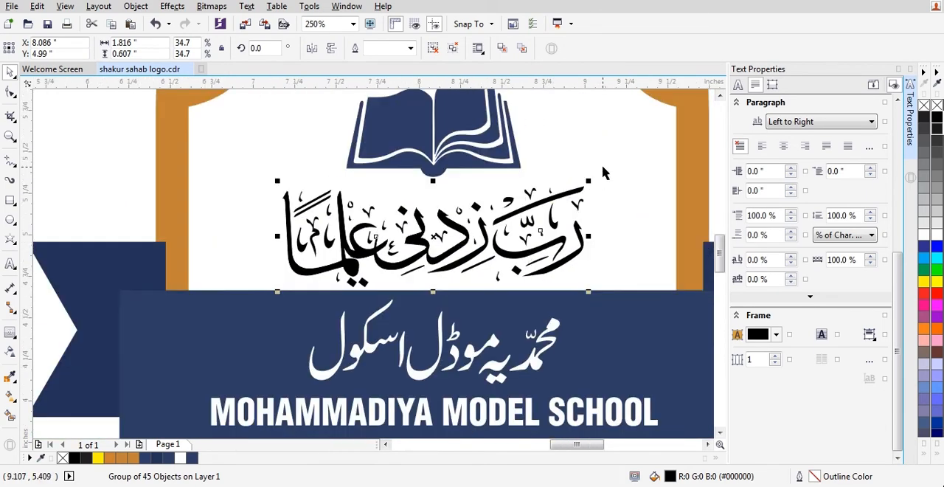
pyautogui.scroll(-1, 590, 177)
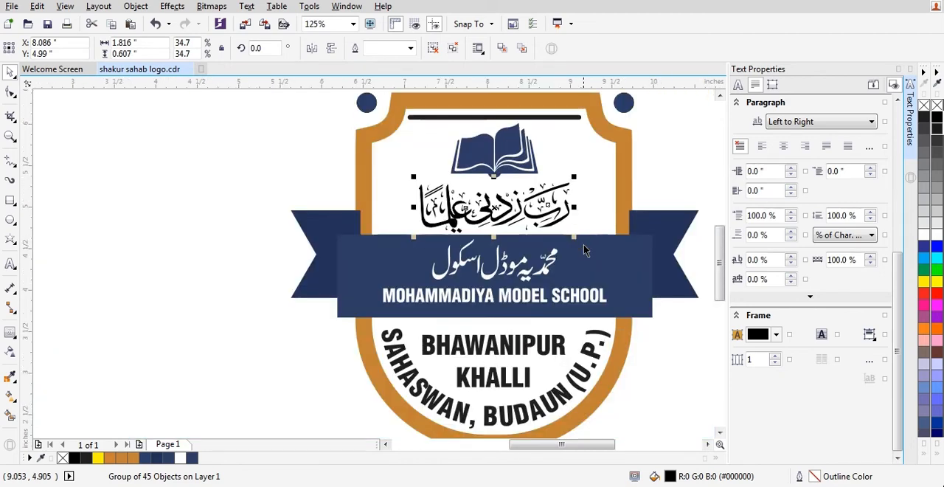
# Enlarge the open book to about 1.11 by 0.70 in and nudge it down 0.01 in.
pyautogui.click(506, 144)
pyautogui.scroll(1, 506, 145)
pyautogui.moveTo(572, 213); pyautogui.dragTo(580, 219)
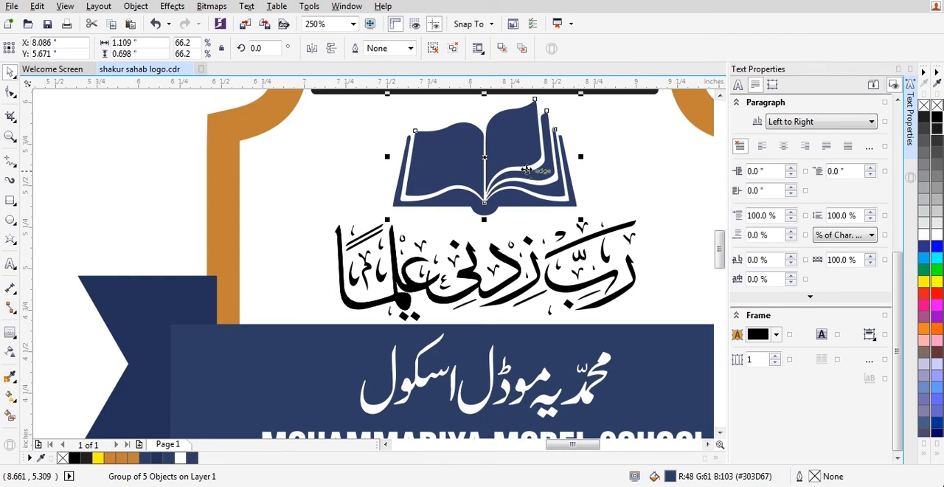
pyautogui.scroll(-1, 526, 169)
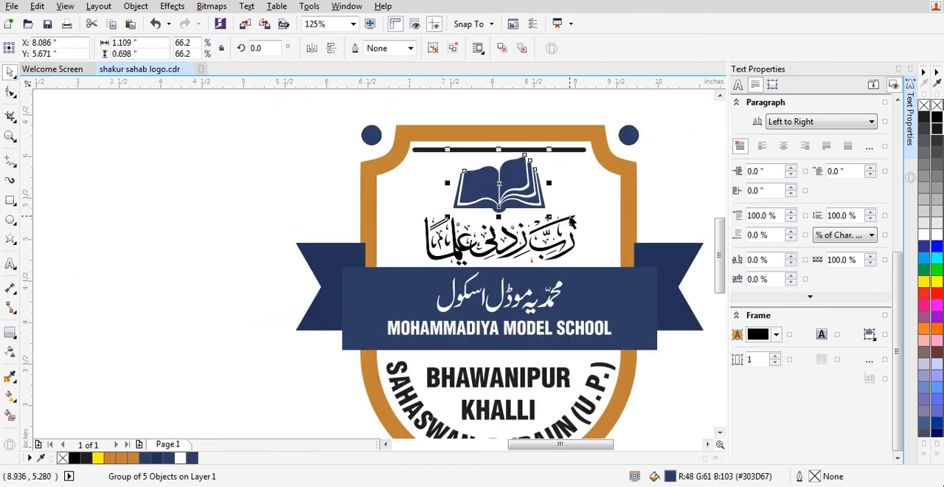
pyautogui.press('Down')
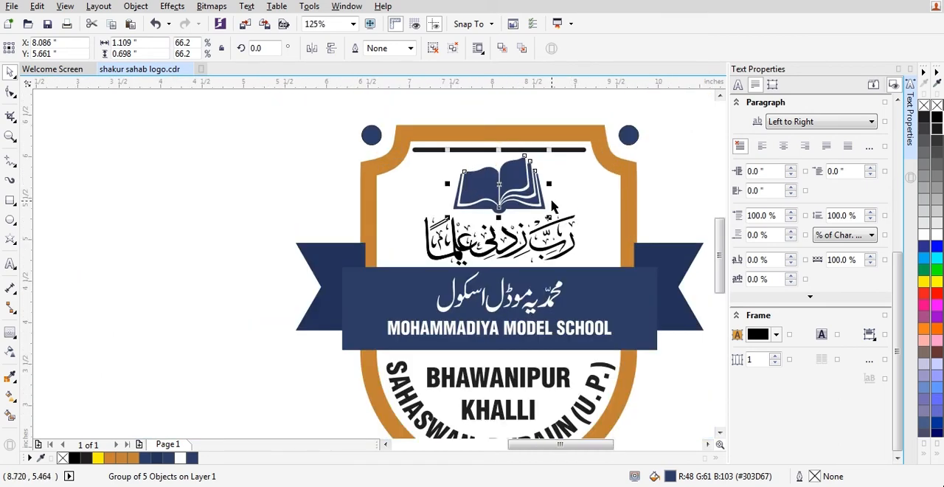
pyautogui.press('Escape')
# Examine the line above the book, the central banner and the lower part of the shield.
pyautogui.scroll(4, 514, 156)
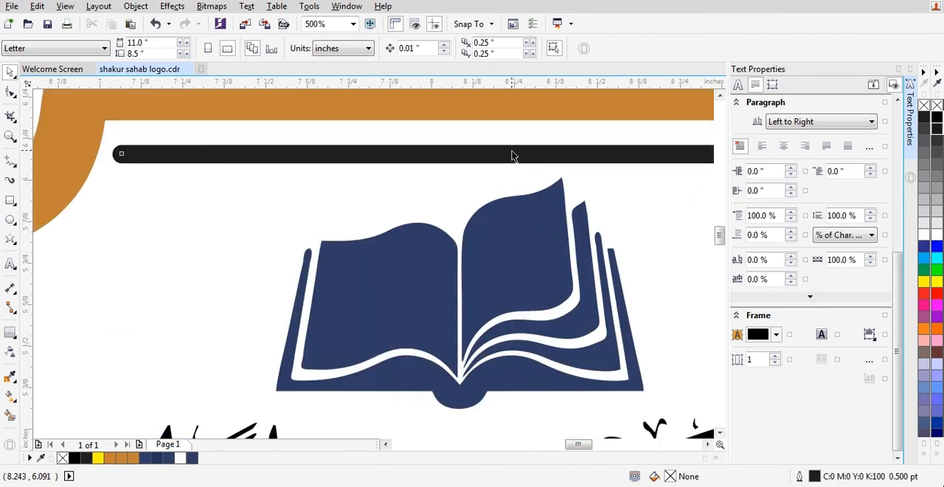
pyautogui.click(513, 153)
pyautogui.scroll(-4, 512, 151)
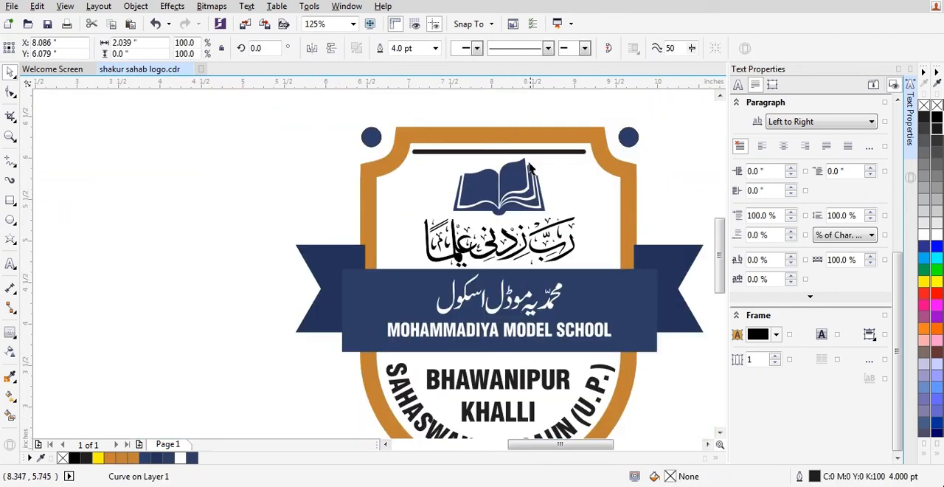
pyautogui.press('Escape')
pyautogui.scroll(-3, 501, 251)
pyautogui.scroll(1, 501, 252)
pyautogui.click(629, 221)
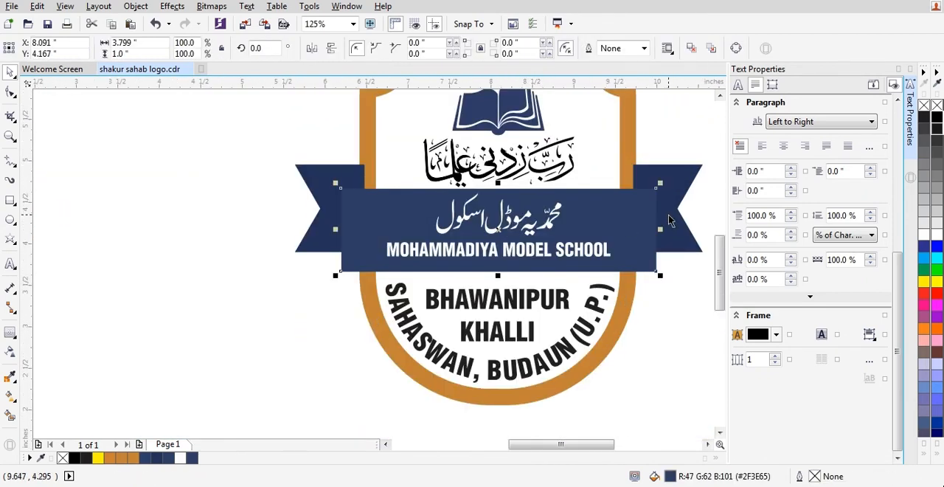
pyautogui.press('Escape')
# Try to move the whole redrawn logo into the empty left half of the page.
pyautogui.scroll(-1, 564, 257)
pyautogui.scroll(-1, 568, 260)
pyautogui.click(483, 233)
pyautogui.scroll(1, 483, 233)
pyautogui.moveTo(621, 271); pyautogui.dragTo(406, 272)
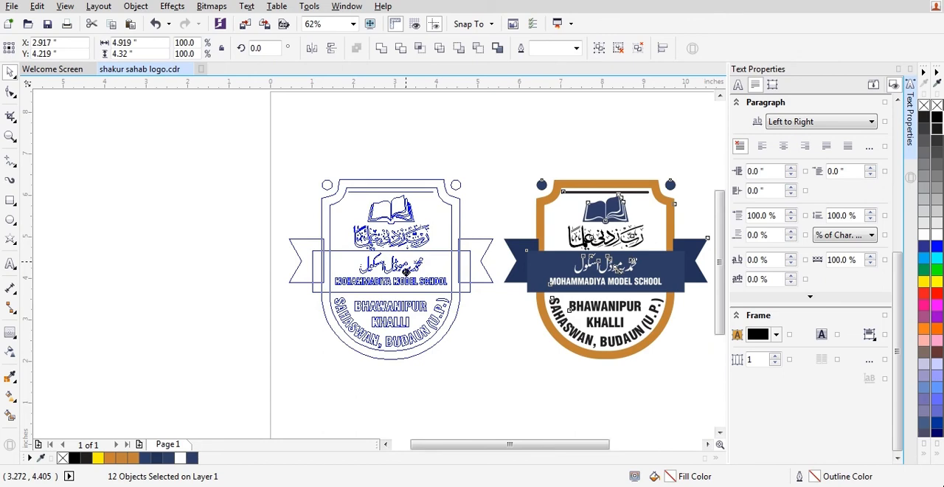
pyautogui.moveTo(406, 272); pyautogui.dragTo(407, 272)
pyautogui.hotkey('ctrl', 'z')
pyautogui.scroll(-1, 451, 233)
pyautogui.click(437, 249)
pyautogui.scroll(1, 527, 244)
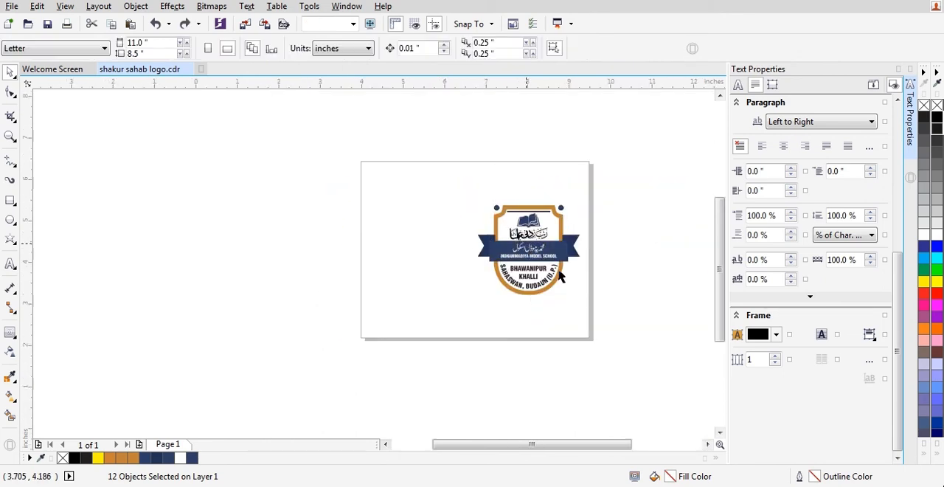
pyautogui.scroll(3, 559, 276)
pyautogui.click(655, 254)
pyautogui.moveTo(368, 231); pyautogui.dragTo(353, 262)
pyautogui.hotkey('ctrl', 'z')
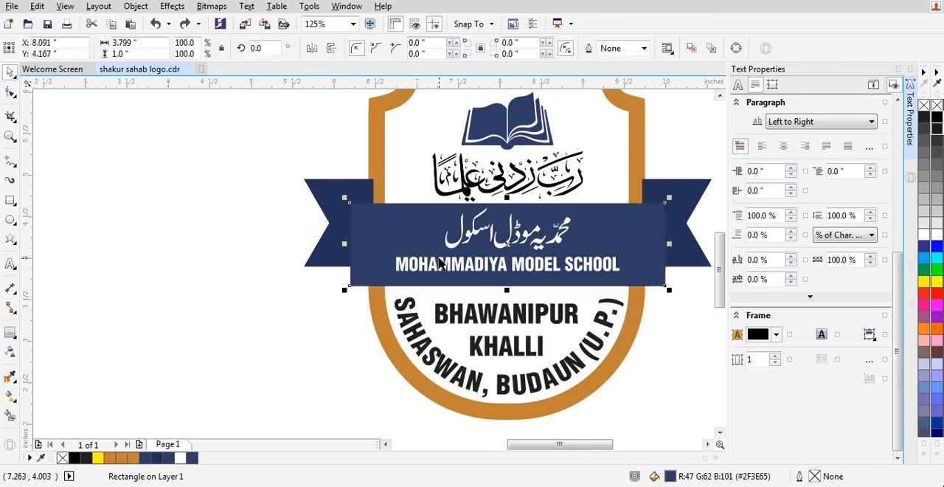
# Add a black Multiply drop shadow across the central banner, with opacity 50 and feathering 15.
pyautogui.click(276, 242)
pyautogui.click(373, 241)
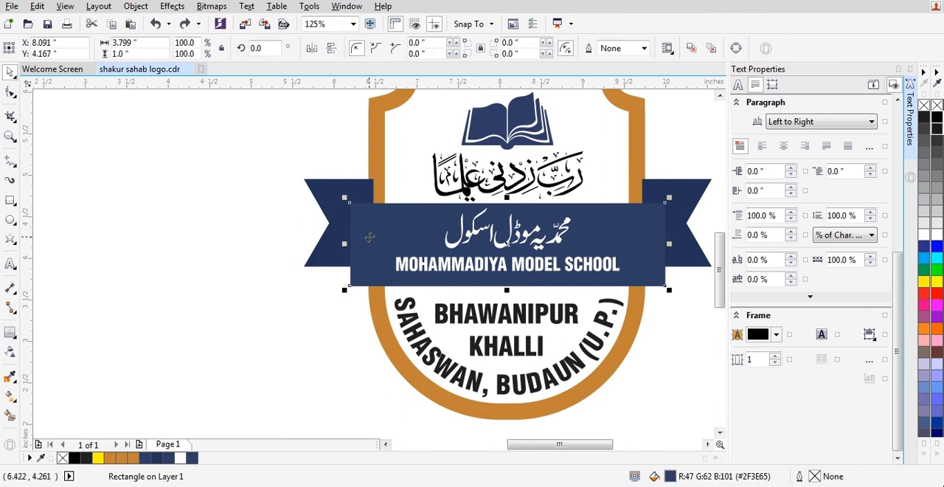
pyautogui.click(11, 333)
pyautogui.click(67, 332)
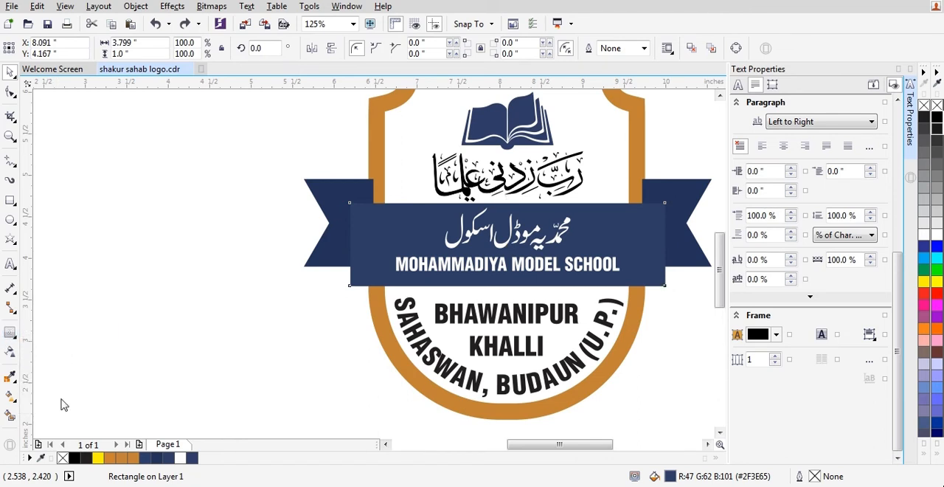
pyautogui.moveTo(670, 244); pyautogui.dragTo(355, 259)
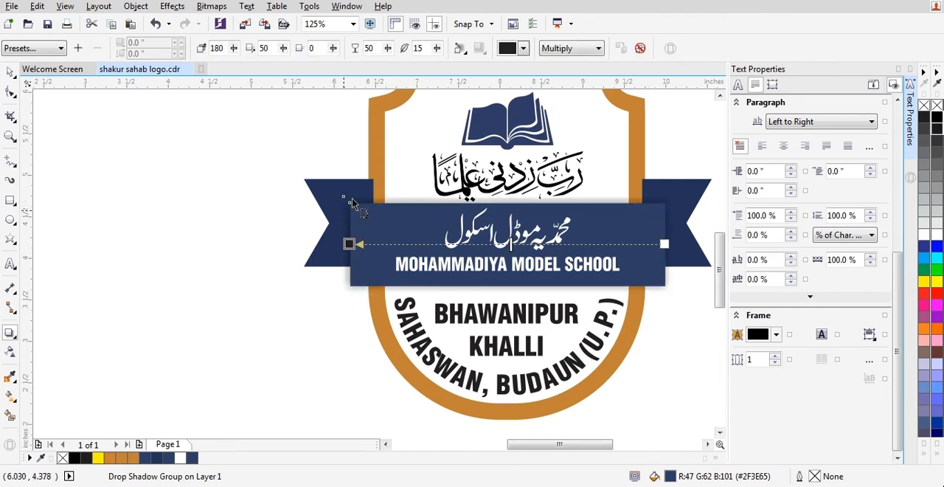
pyautogui.press('space')
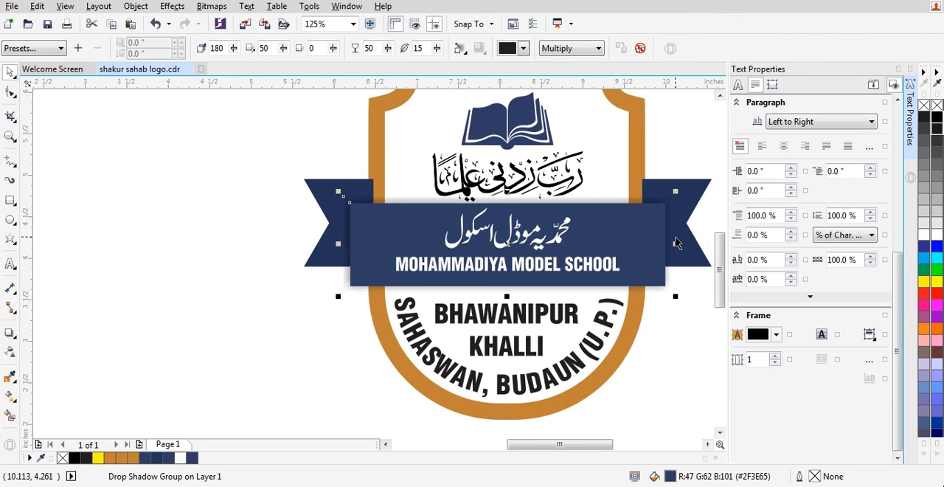
# Break the drop shadow apart from the central banner and select the separated shadow.
pyautogui.hotkey('ctrl', 'k')
pyautogui.click(667, 243)
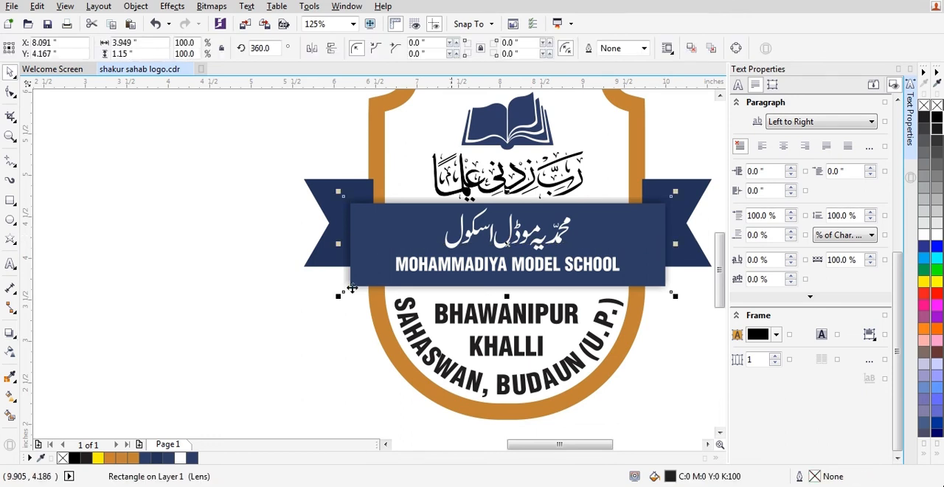
pyautogui.click(293, 263)
pyautogui.click(345, 215)
# PowerClip the separated shadow inside the ribbon tails behind the banner.
pyautogui.rightClick(346, 221)
pyautogui.click(404, 136)
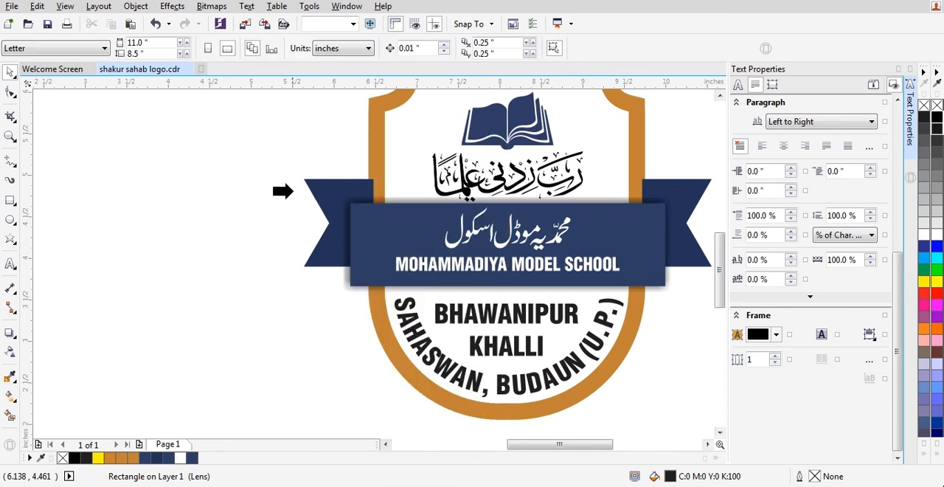
pyautogui.click(307, 183)
pyautogui.click(349, 243)
pyautogui.rightClick(349, 236)
pyautogui.click(383, 134)
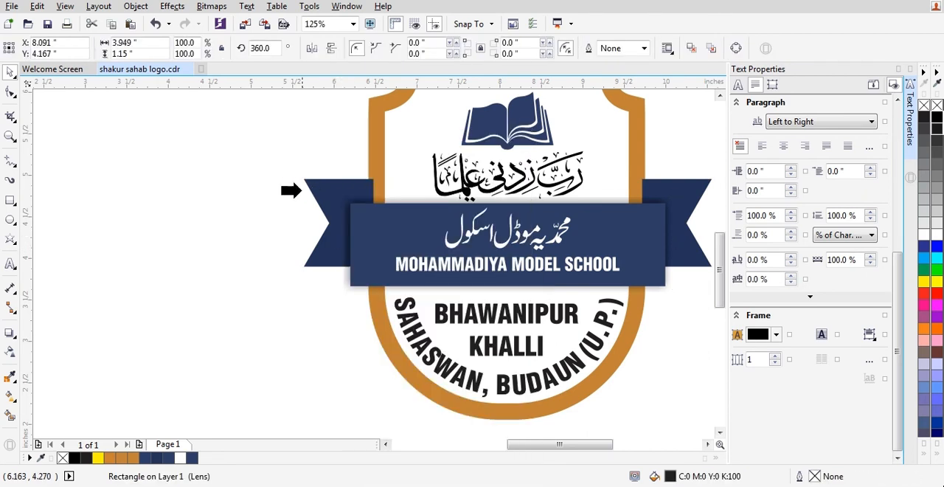
pyautogui.click(308, 184)
pyautogui.click(244, 304)
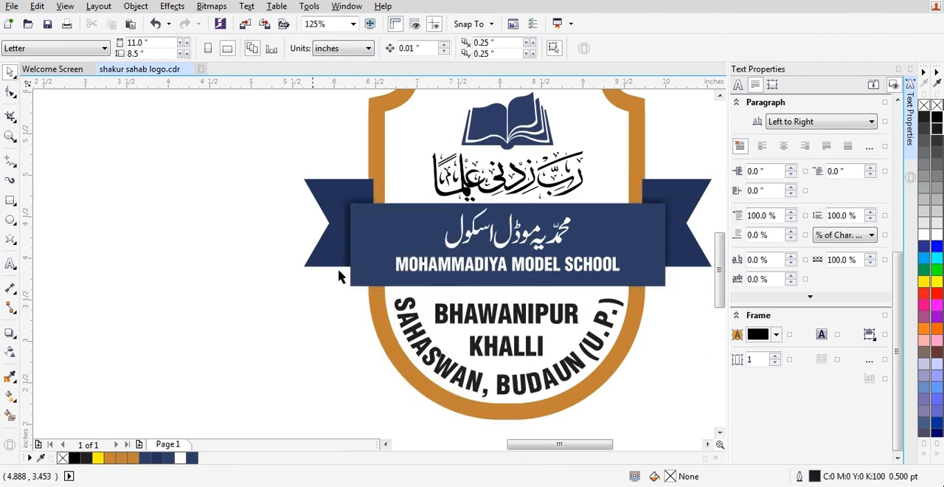
# Select the clipped shadow inside the ribbon tails and nudge it 0.01 in to the right.
pyautogui.click(362, 243)
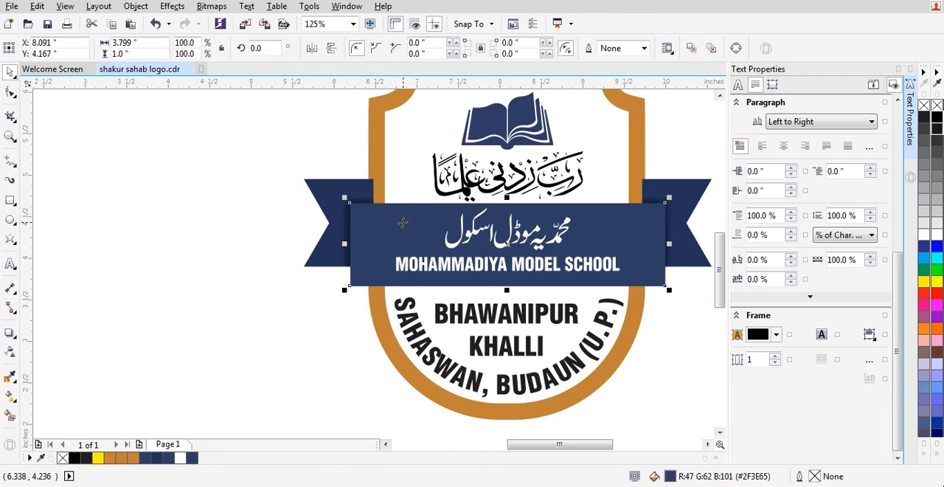
pyautogui.click(284, 203)
pyautogui.click(344, 225)
pyautogui.keyDown('ctrl'); pyautogui.click(344, 223); pyautogui.keyUp('ctrl')
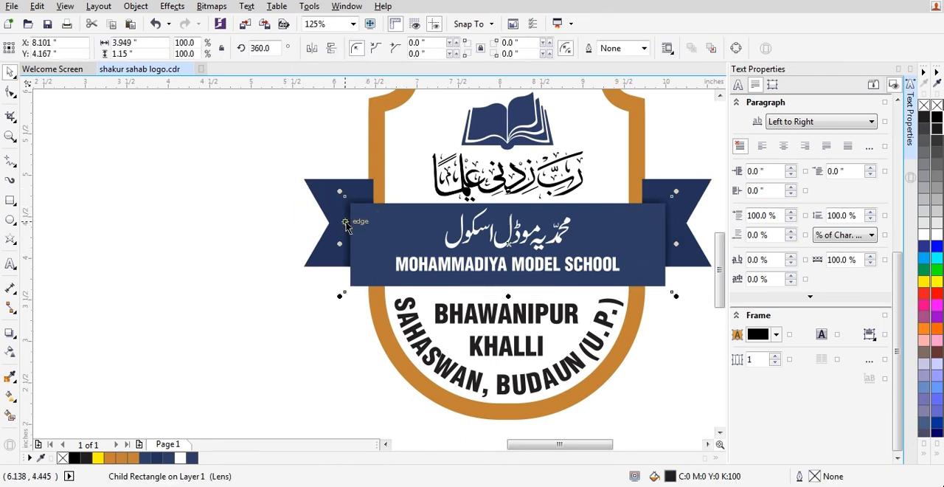
pyautogui.click(253, 273)
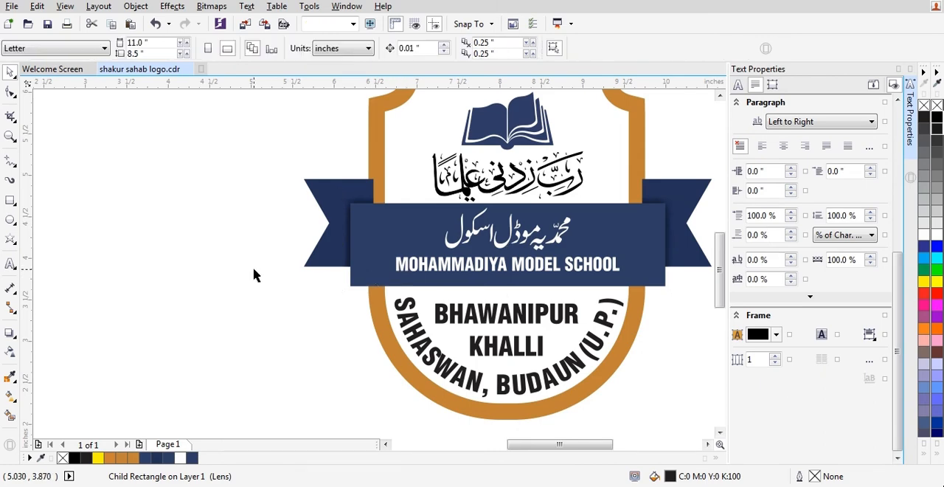
# Select the whole finished shield logo and place a duplicate of it beside the original, on the page's empty left half.
pyautogui.scroll(-2, 322, 237)
pyautogui.scroll(2, 413, 264)
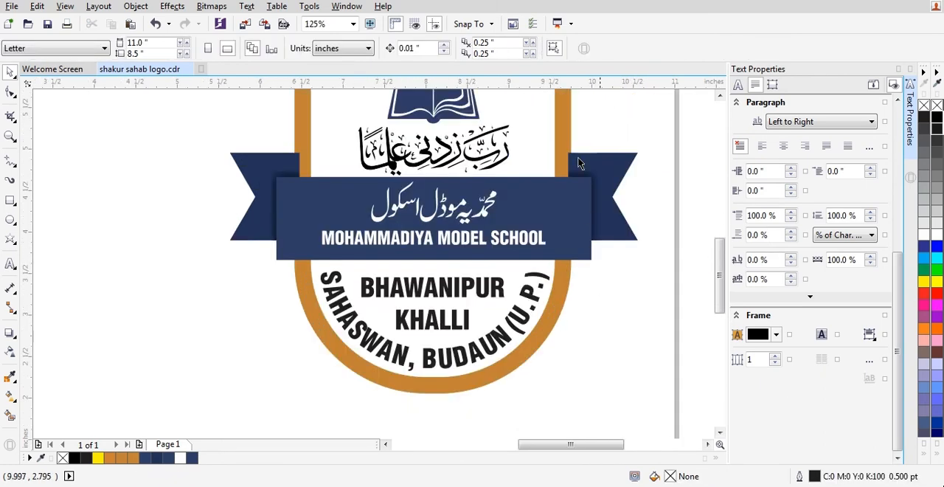
pyautogui.scroll(-2, 701, 287)
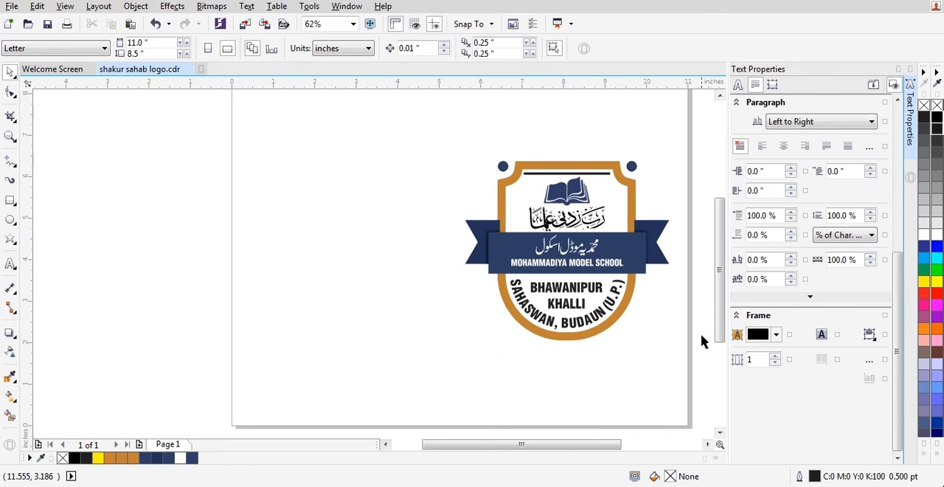
pyautogui.click(612, 321)
pyautogui.moveTo(683, 360); pyautogui.dragTo(443, 121)
pyautogui.click(649, 187)
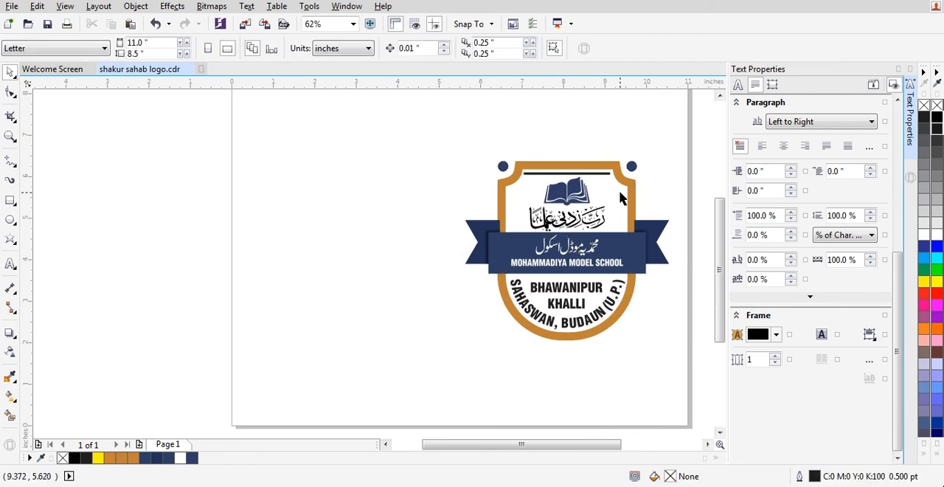
pyautogui.click(629, 186)
pyautogui.moveTo(443, 131); pyautogui.dragTo(674, 345)
pyautogui.moveTo(640, 255); pyautogui.dragTo(427, 250)
pyautogui.rightClick(427, 250)
pyautogui.click(480, 336)
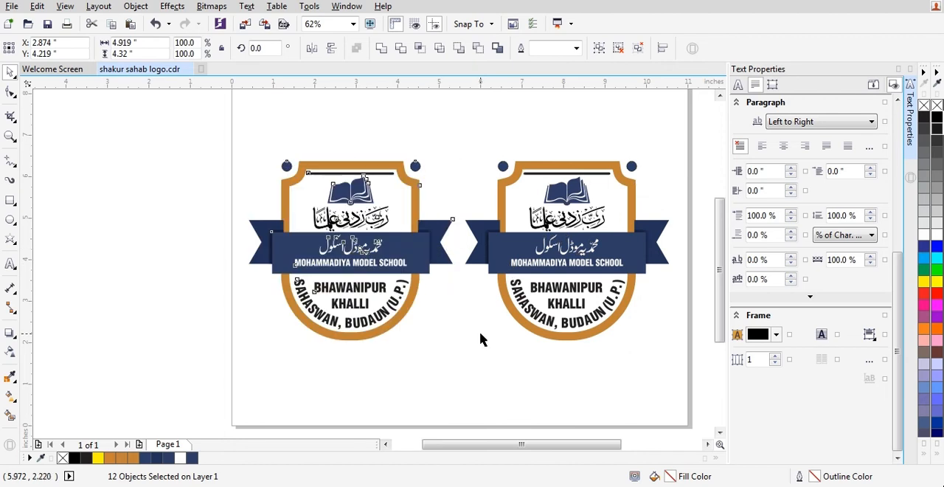
# Try brown, Deep Yellow and orange fills on the duplicate's shield border, and settle on purple C:40 M:100 Y:0 K:0.
pyautogui.click(391, 168)
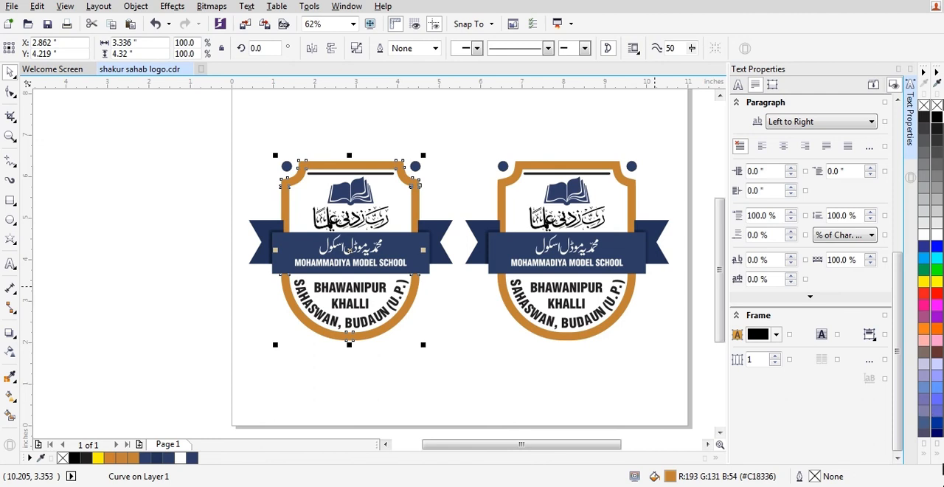
pyautogui.click(924, 452)
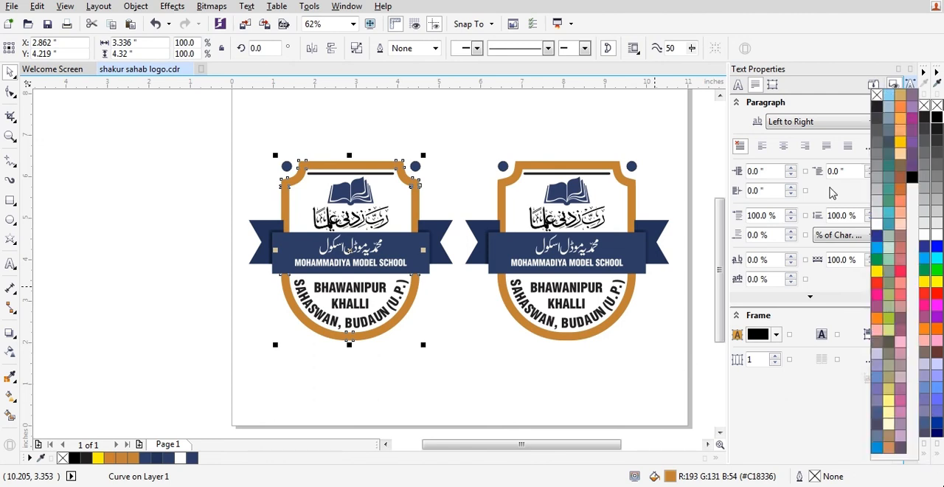
pyautogui.click(901, 170)
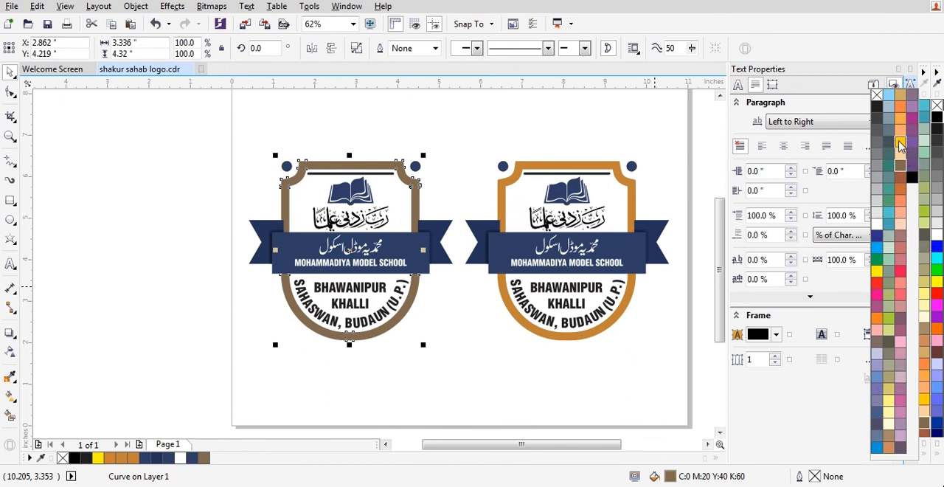
pyautogui.click(901, 142)
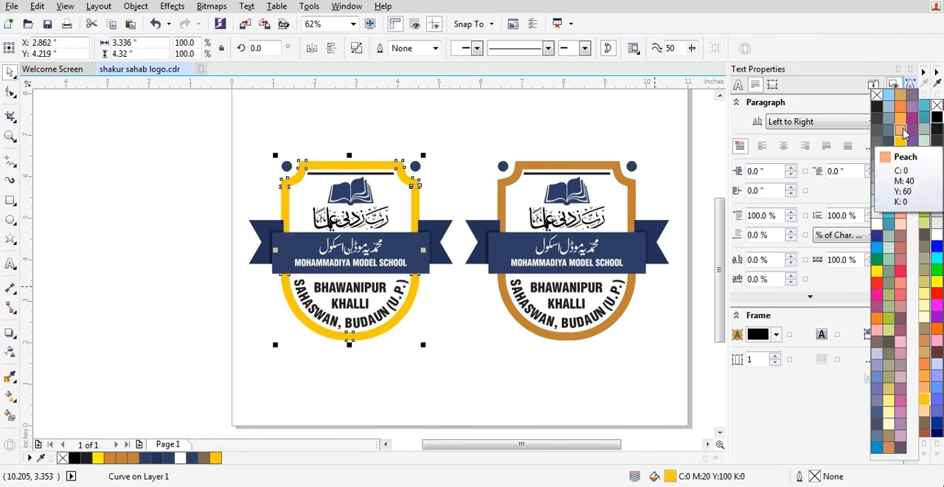
pyautogui.click(901, 107)
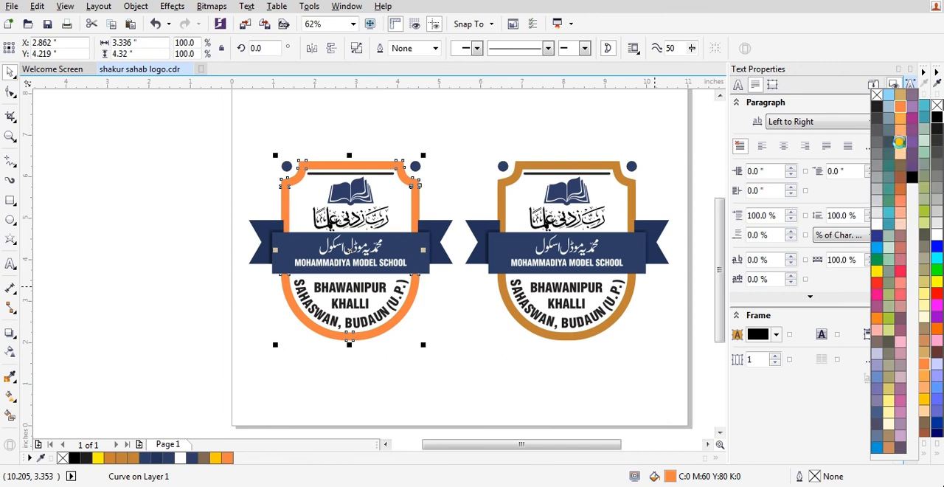
pyautogui.click(900, 142)
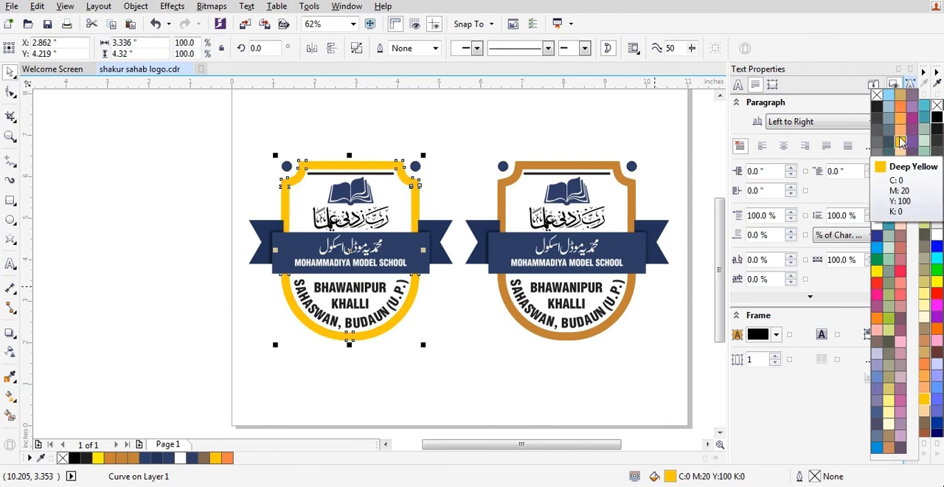
pyautogui.click(912, 121)
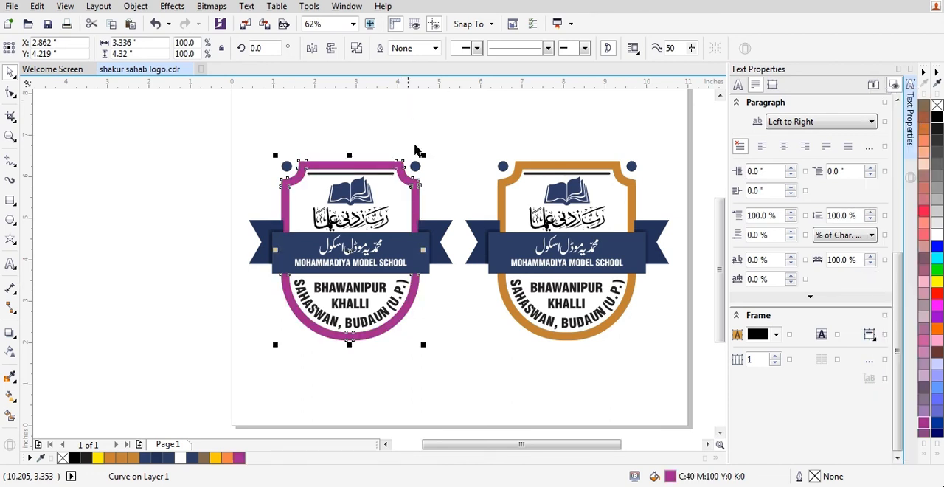
pyautogui.click(440, 133)
# Fill the two small corner circles of the duplicate logo with black.
pyautogui.scroll(1, 289, 168)
pyautogui.click(276, 159)
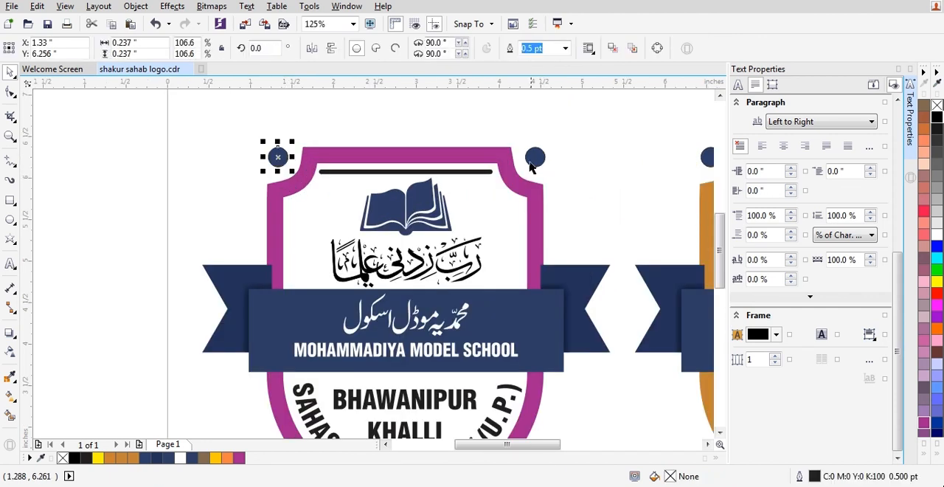
pyautogui.keyDown('shift'); pyautogui.click(535, 151); pyautogui.keyUp('shift')
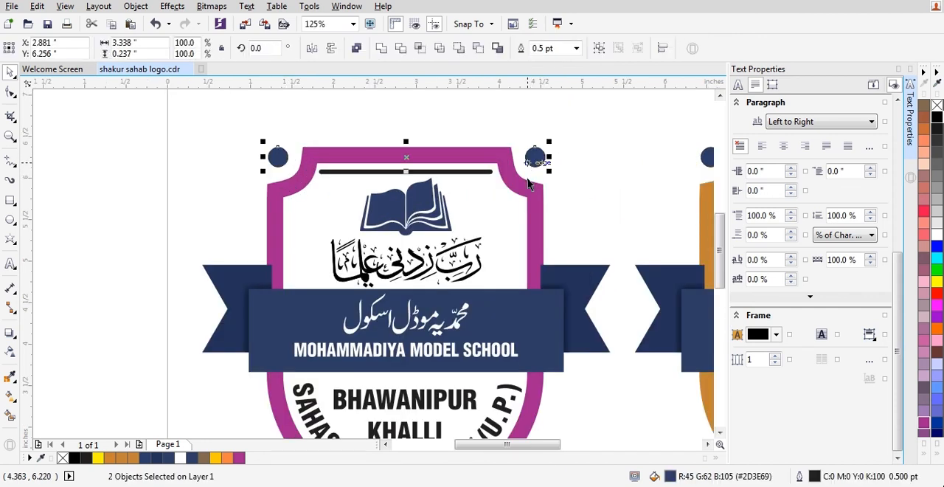
pyautogui.click(925, 457)
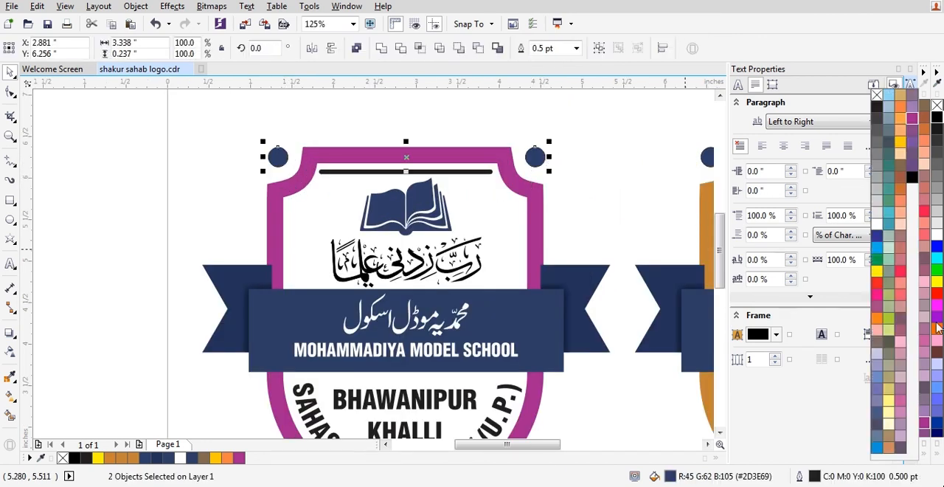
pyautogui.click(936, 120)
pyautogui.scroll(-1, 567, 160)
pyautogui.click(585, 199)
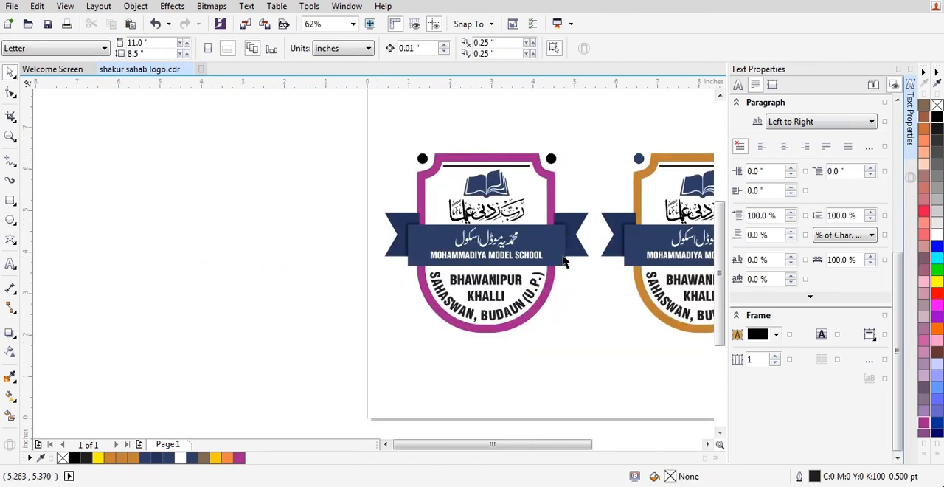
# Fill the duplicate's central banner and ribbon tails with red C:0 M:100 Y:100 K:0.
pyautogui.scroll(1, 564, 262)
pyautogui.click(552, 248)
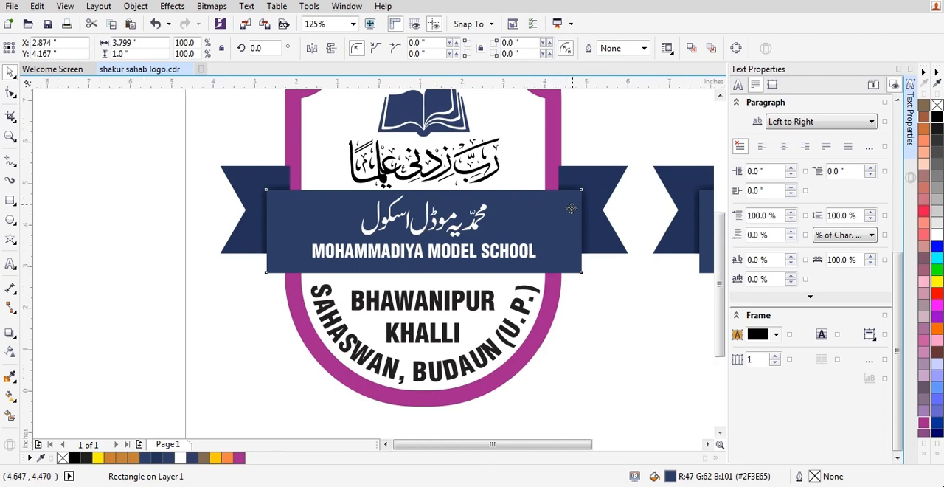
pyautogui.scroll(-1, 571, 208)
pyautogui.scroll(1, 524, 225)
pyautogui.keyDown('shift'); pyautogui.click(300, 196); pyautogui.keyUp('shift')
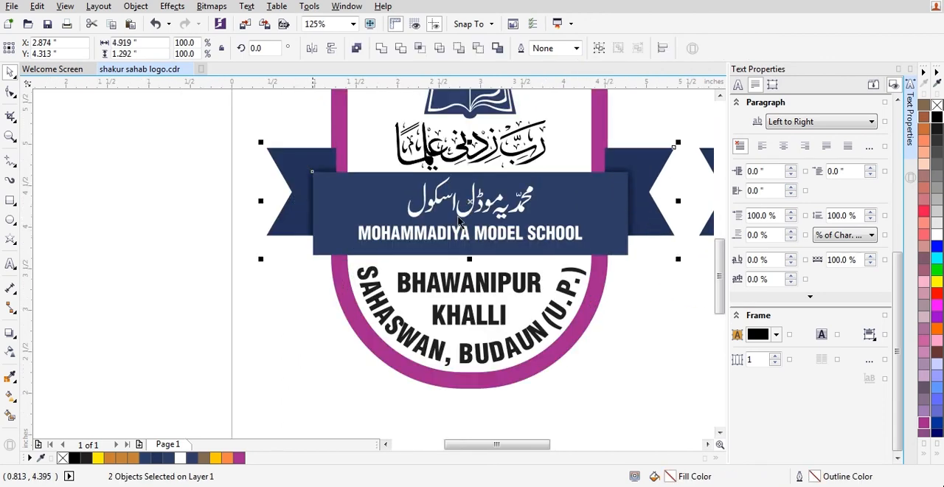
pyautogui.click(923, 452)
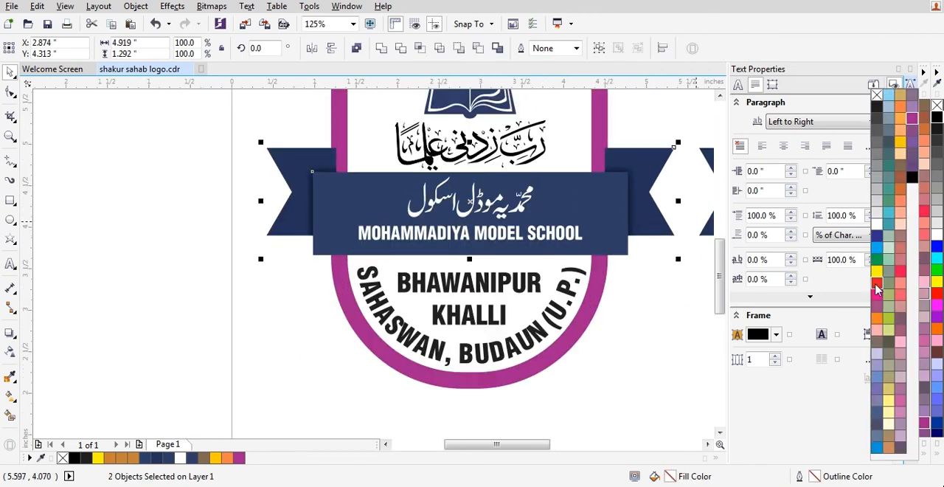
pyautogui.click(876, 285)
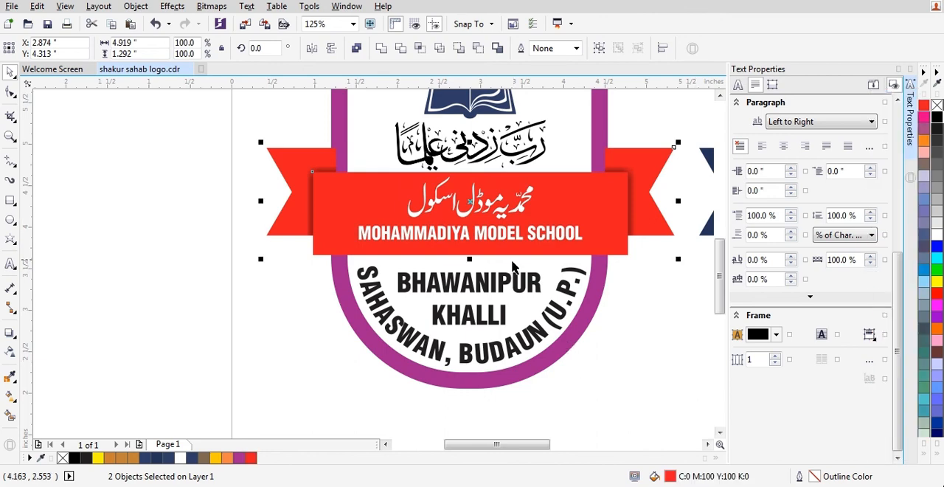
pyautogui.scroll(-1, 576, 362)
pyautogui.click(556, 362)
# Fill the duplicate's BHAWANIPUR KHALLI text and the curved SAHASWAN, BUDAUN (U.P.) text with pure black, R:0 G:0 B:0.
pyautogui.scroll(1, 517, 284)
pyautogui.click(515, 274)
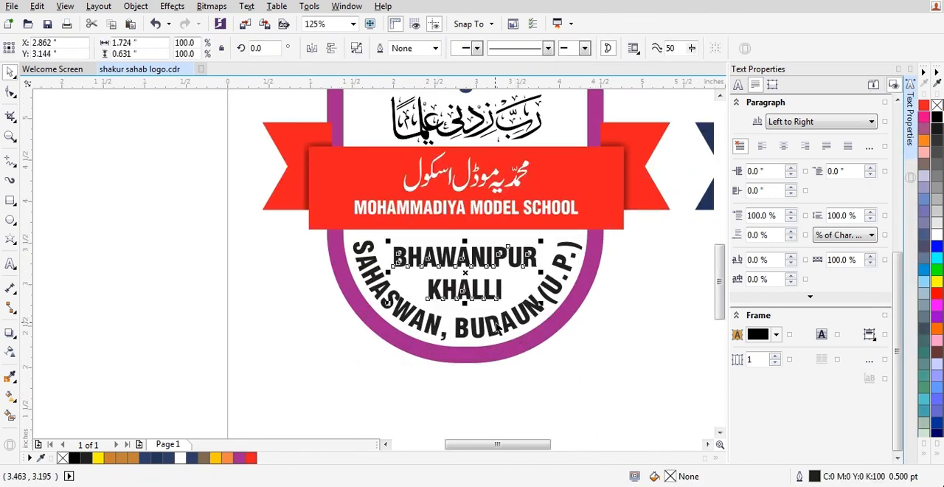
pyautogui.keyDown('shift'); pyautogui.click(500, 327); pyautogui.keyUp('shift')
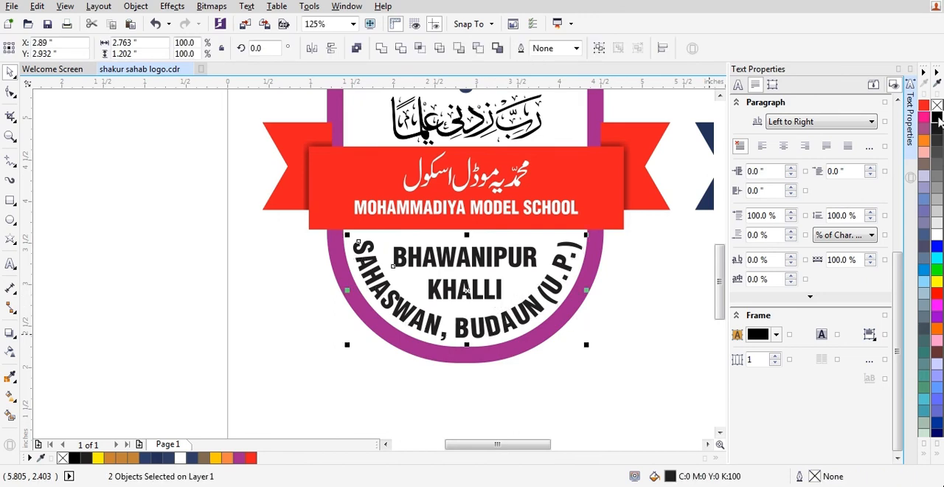
pyautogui.scroll(-2, 333, 310)
pyautogui.click(374, 299)
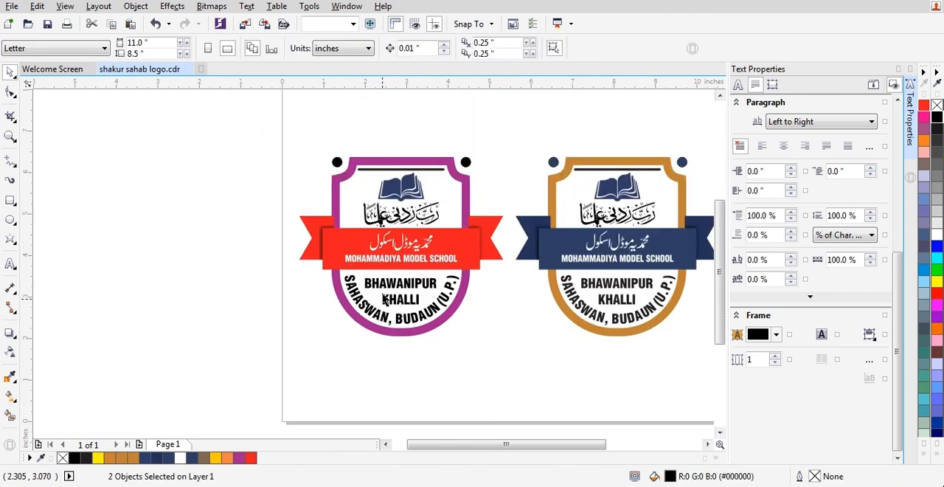
# Enlarge MOHAMMADIYA MODEL SCHOOL to about 3.5 in wide, lower it within the red banner, and stretch it slightly taller.
pyautogui.scroll(1, 391, 259)
pyautogui.click(392, 260)
pyautogui.moveTo(529, 267); pyautogui.dragTo(566, 274)
pyautogui.scroll(1, 443, 259)
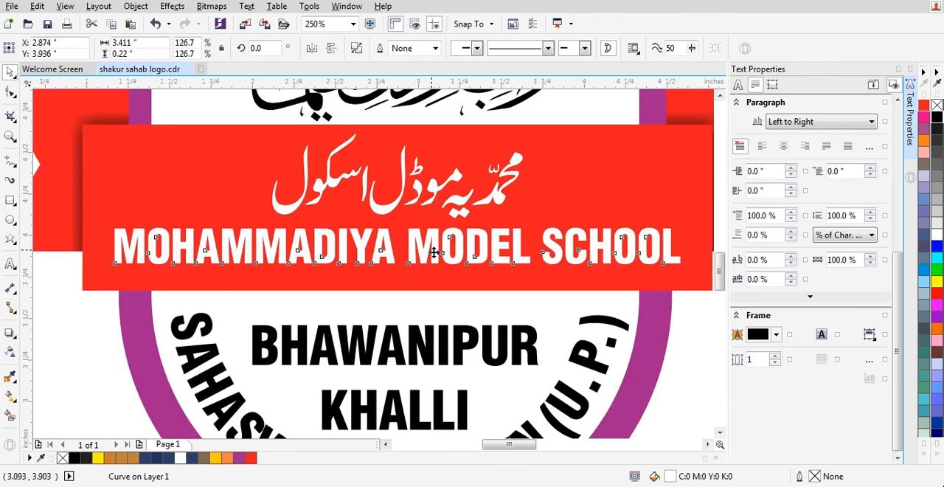
pyautogui.scroll(-1, 432, 253)
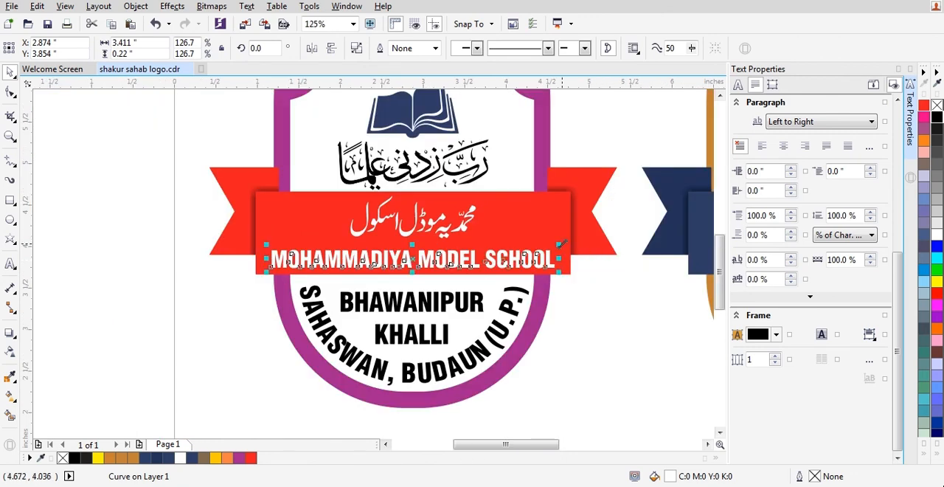
pyautogui.moveTo(561, 243); pyautogui.dragTo(568, 242)
pyautogui.scroll(1, 416, 260)
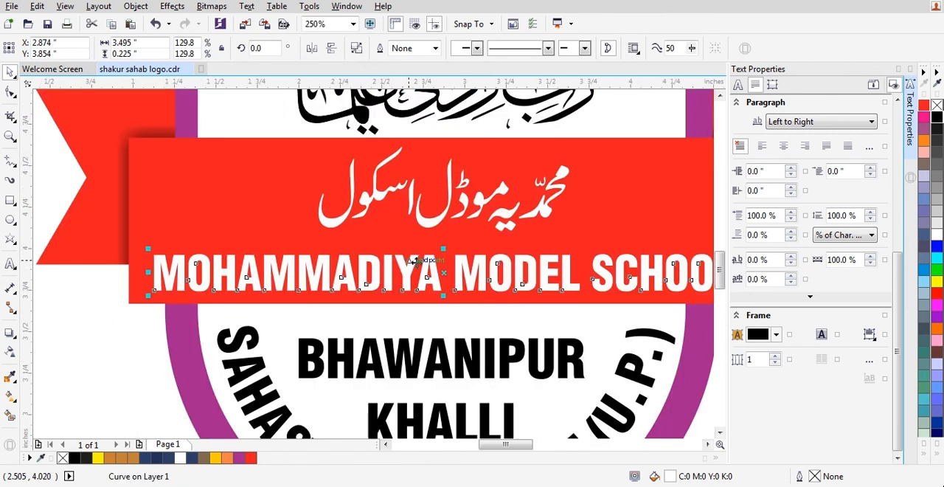
pyautogui.moveTo(443, 249); pyautogui.dragTo(441, 242)
pyautogui.scroll(-1, 441, 243)
pyautogui.press('Escape')
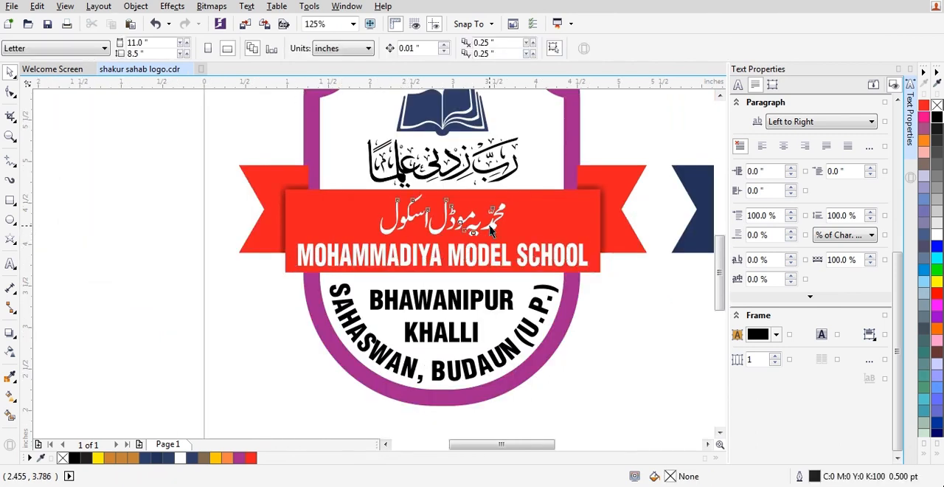
# Enlarge the Urdu school name on the red banner, widen it to about 2.01 in, and save the document.
pyautogui.click(491, 231)
pyautogui.scroll(1, 507, 257)
pyautogui.moveTo(516, 248); pyautogui.dragTo(533, 253)
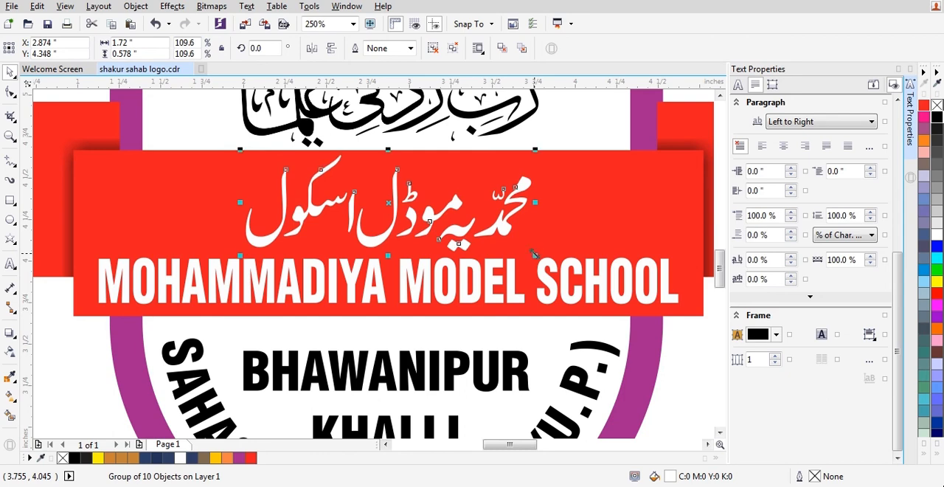
pyautogui.moveTo(536, 202); pyautogui.dragTo(562, 202)
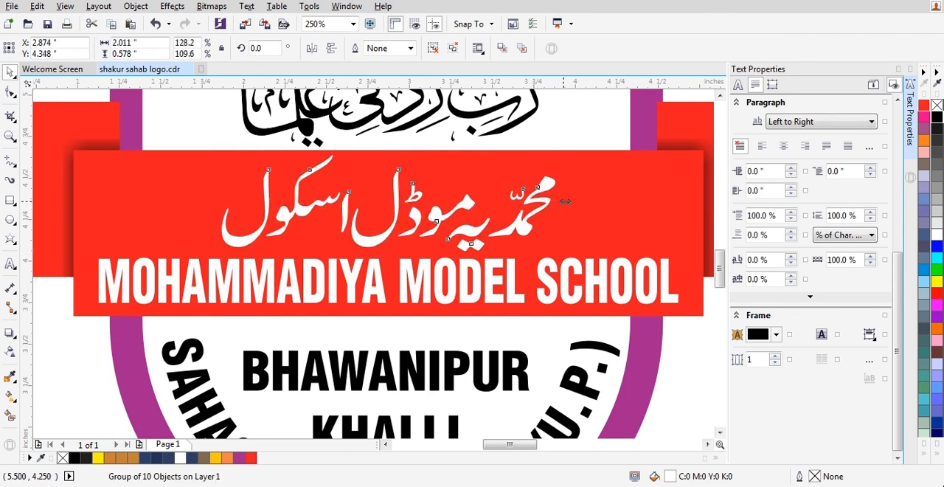
pyautogui.scroll(-2, 562, 202)
pyautogui.press('Escape')
pyautogui.scroll(-1, 385, 240)
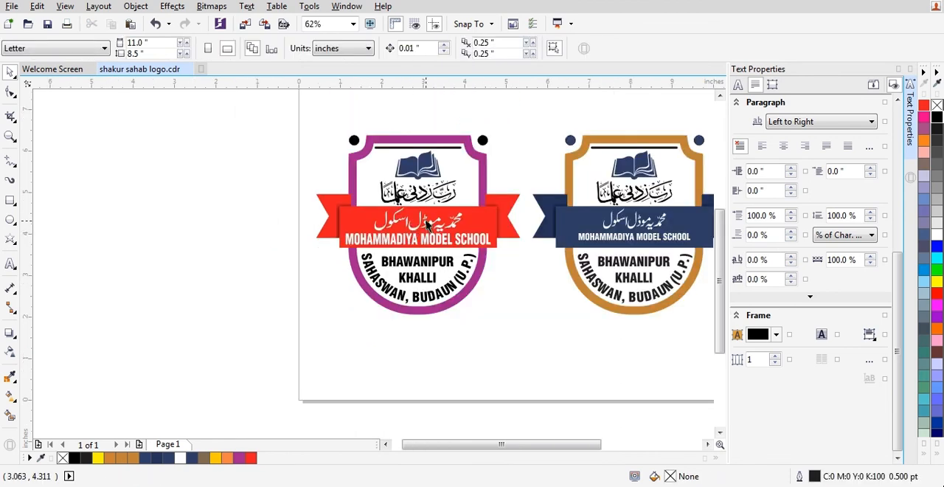
pyautogui.scroll(1, 283, 229)
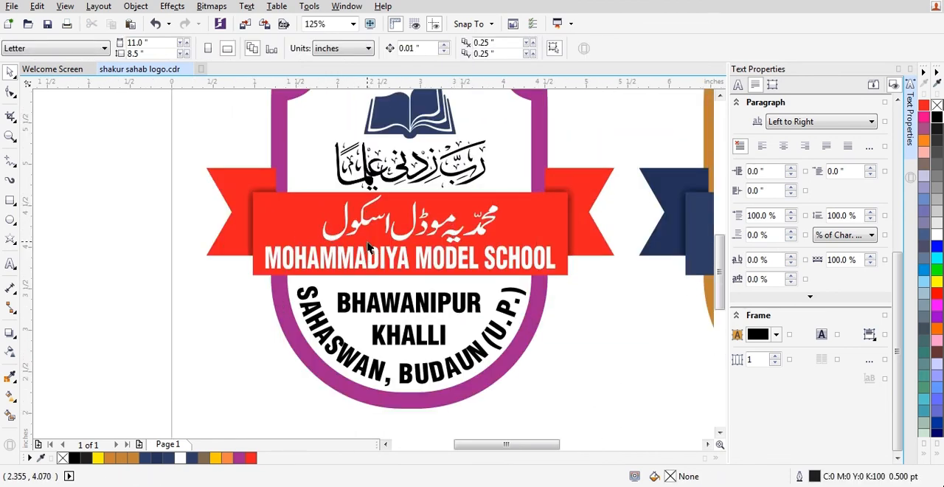
pyautogui.hotkey('ctrl', 's')
# Draw a white five-pointed star about 0.38 in wide, without an outline, at the left end of the red banner.
pyautogui.click(11, 238)
pyautogui.scroll(1, 282, 220)
pyautogui.moveTo(264, 191); pyautogui.dragTo(330, 254)
pyautogui.click(936, 234)
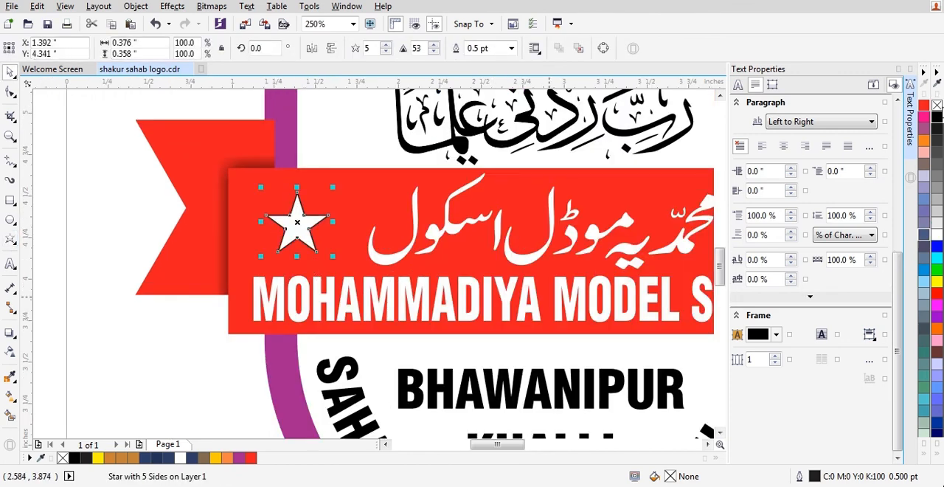
pyautogui.rightClick(937, 106)
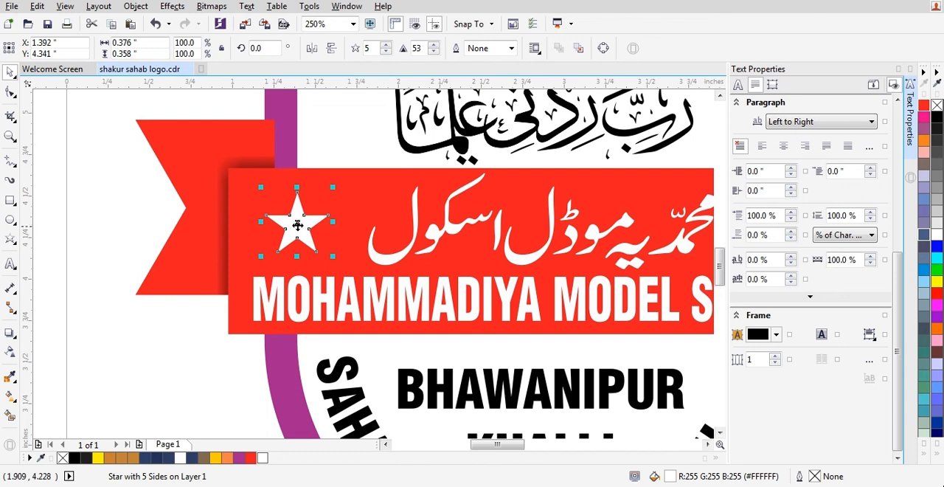
# Duplicate the star to the other side of the Urdu name, group both stars, and center the group horizontally on the banner.
pyautogui.scroll(1, 299, 220)
pyautogui.moveTo(299, 218); pyautogui.dragTo(344, 223)
pyautogui.moveTo(349, 214); pyautogui.dragTo(525, 240)
pyautogui.scroll(-2, 287, 232)
pyautogui.rightClick(526, 240)
pyautogui.keyDown('shift'); pyautogui.click(302, 235); pyautogui.keyUp('shift')
pyautogui.hotkey('ctrl', 'g')
pyautogui.keyDown('shift'); pyautogui.click(400, 249); pyautogui.keyUp('shift')
pyautogui.press('c')
pyautogui.press('Escape')
pyautogui.scroll(-1, 371, 252)
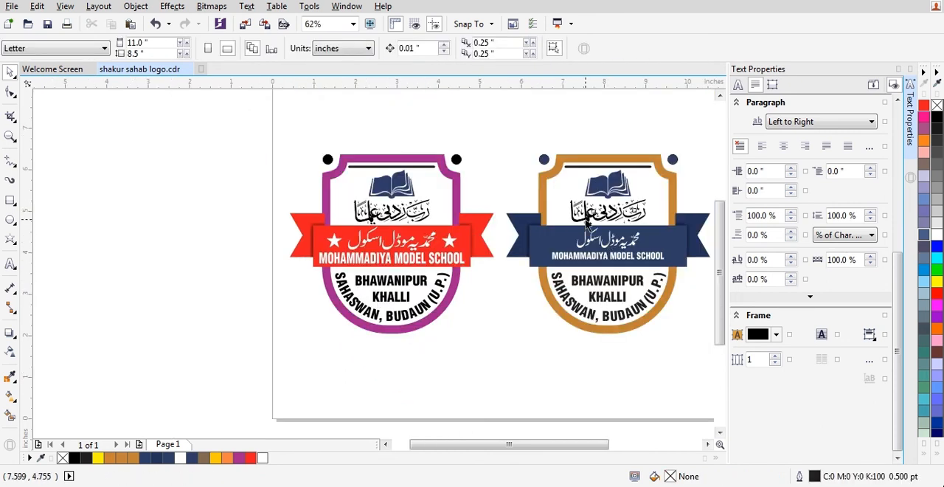
# Move the original orange and navy logo slightly to the right, away from the recolored copy, and save the document.
pyautogui.click(584, 220)
pyautogui.click(479, 130)
pyautogui.scroll(-1, 479, 136)
pyautogui.moveTo(478, 124); pyautogui.dragTo(615, 258)
pyautogui.scroll(1, 525, 191)
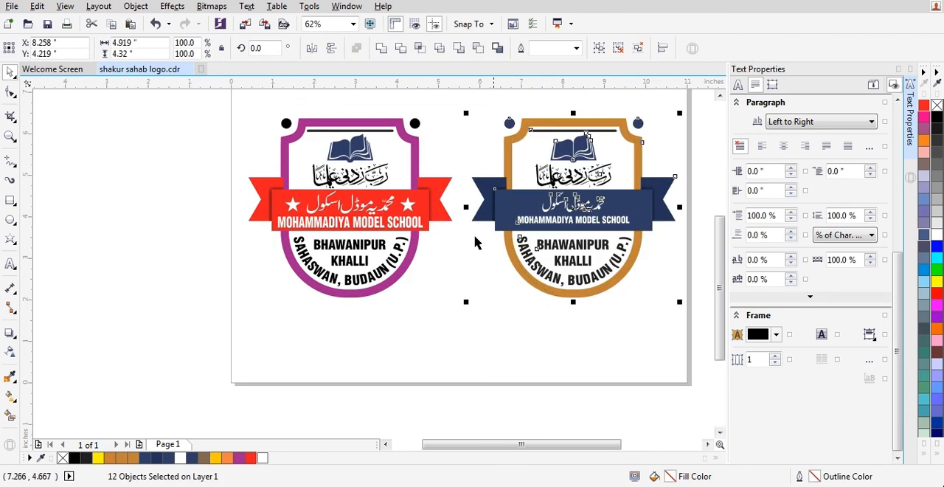
pyautogui.click(441, 120)
pyautogui.hotkey('ctrl', 's')
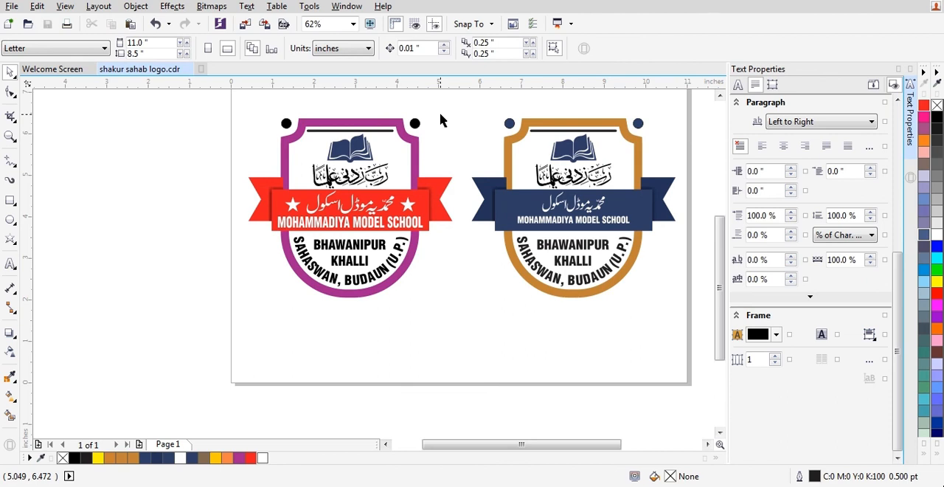